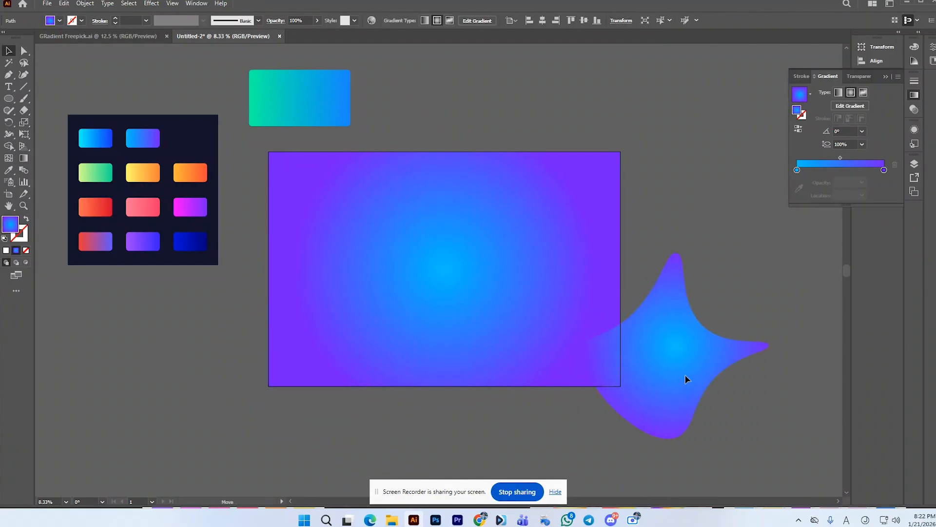
Step: Delete the four-pointed blue-purple gradient shape, leaving the background rectangle in place
{"action": "left_click", "coordinate": [479, 308]}
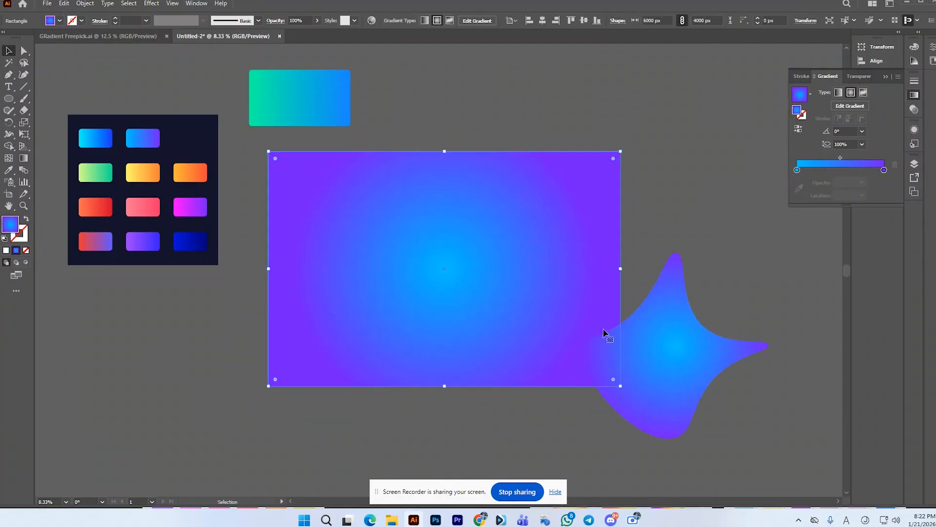
{"action": "left_click_drag", "start_coordinate": [653, 349], "coordinate": [300, 330]}
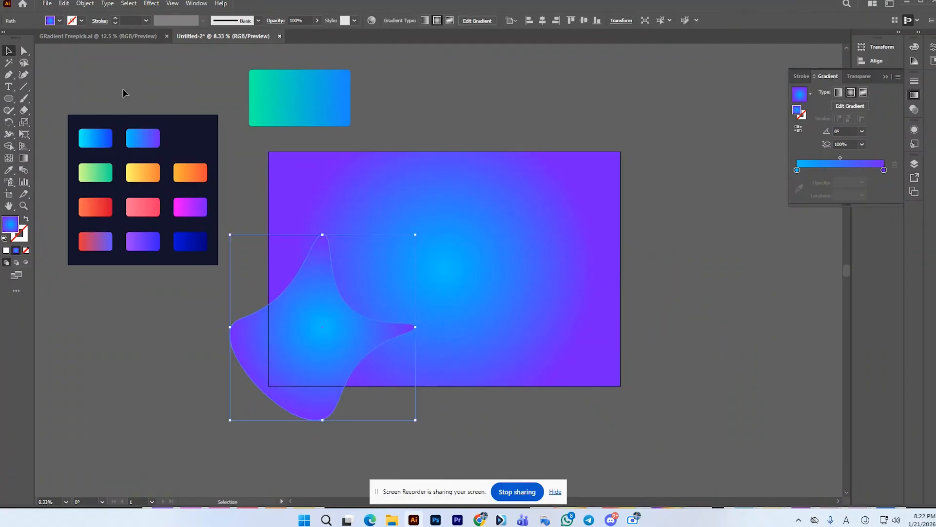
{"action": "left_click", "coordinate": [514, 137]}
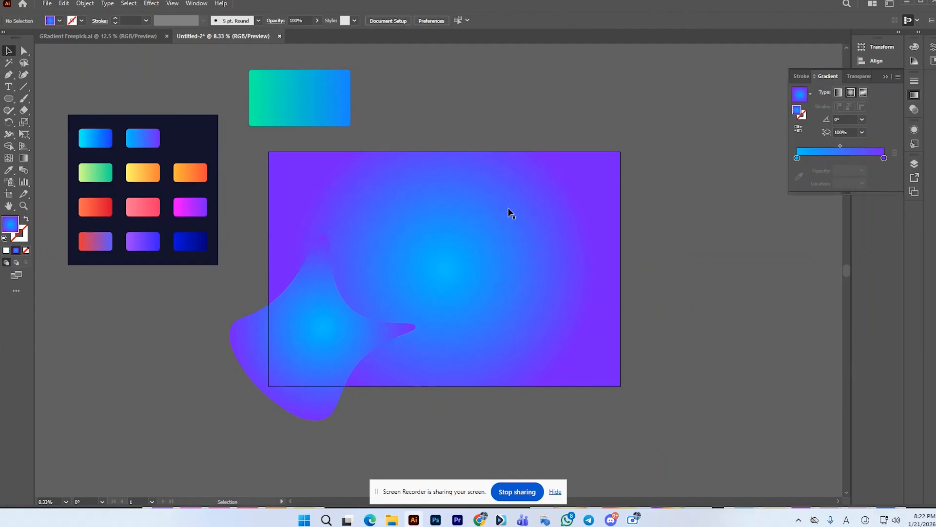
{"action": "left_click", "coordinate": [507, 213]}
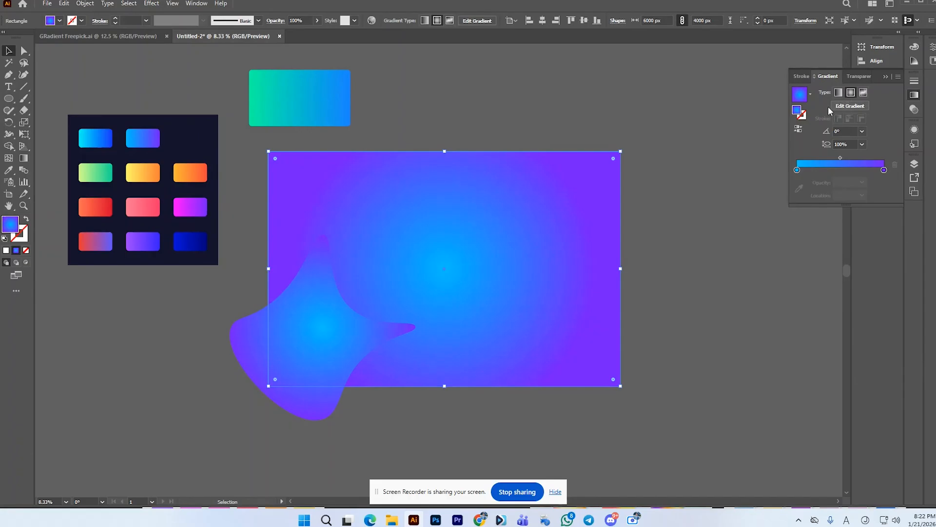
{"action": "left_click", "coordinate": [340, 324]}
{"action": "key", "text": "Delete"}
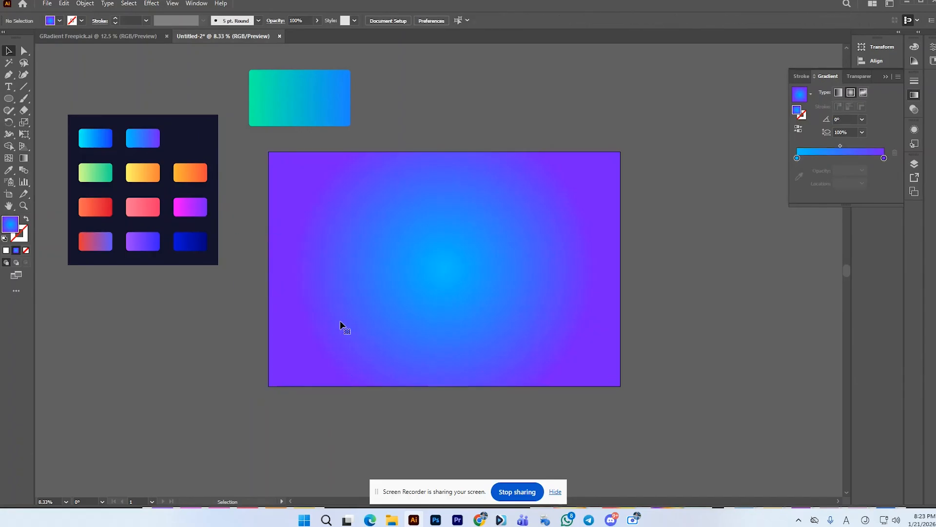
Step: Draw a circle about 2932 px wide over the artboard's lower-left corner and fill it with the palette's dark blue gradient
{"action": "left_click", "coordinate": [9, 98]}
{"action": "left_click_drag", "start_coordinate": [293, 324], "coordinate": [367, 410]}
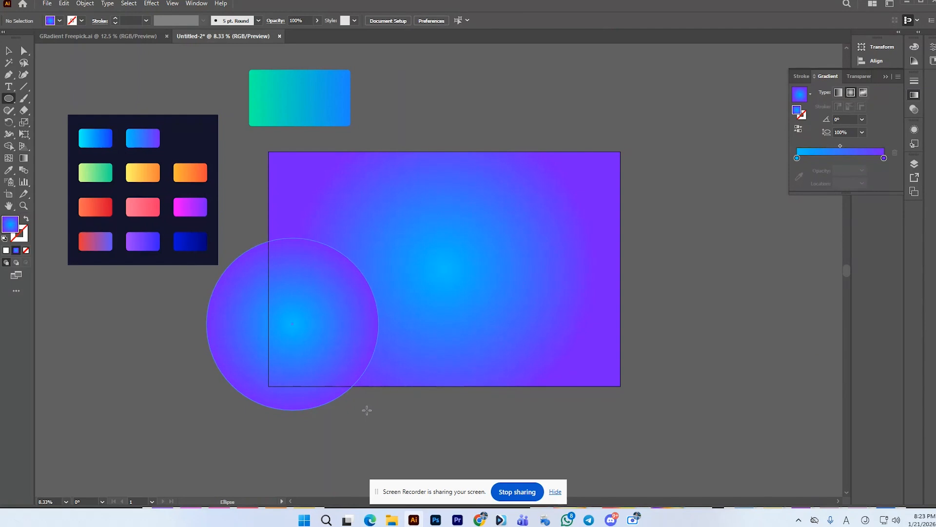
{"action": "left_click", "coordinate": [24, 74]}
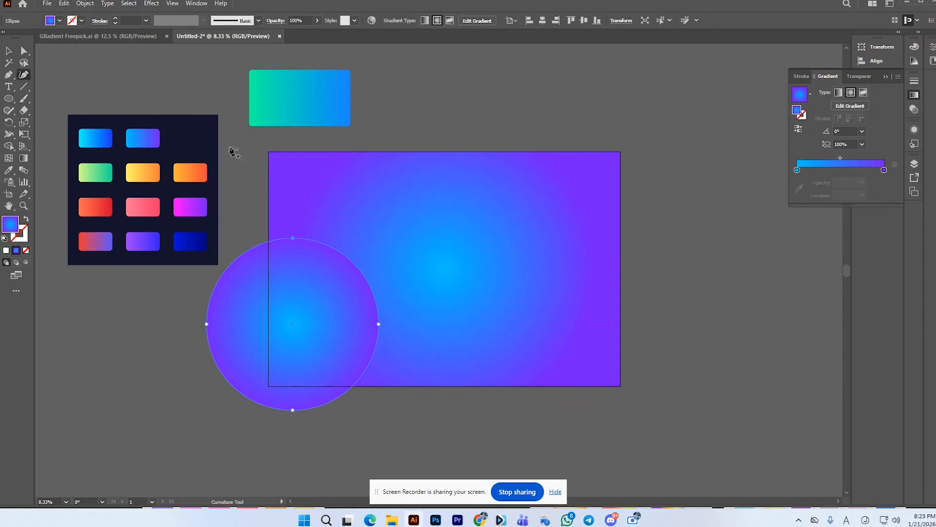
{"action": "left_click", "coordinate": [6, 171]}
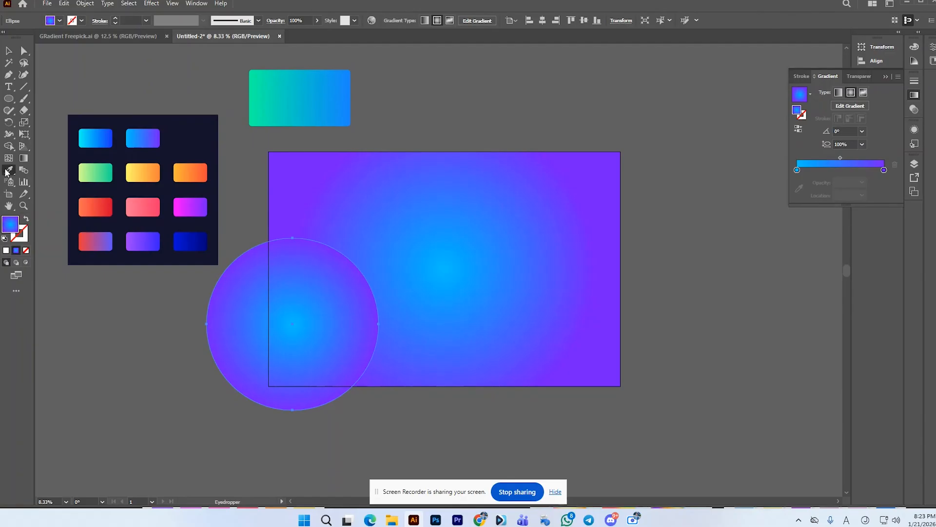
{"action": "left_click", "coordinate": [193, 234]}
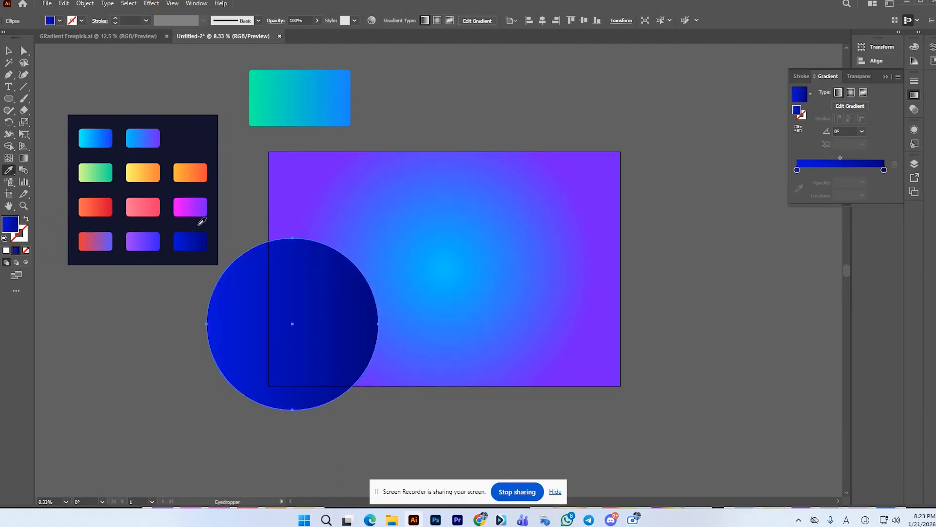
{"action": "left_click", "coordinate": [197, 207]}
{"action": "left_click", "coordinate": [190, 234]}
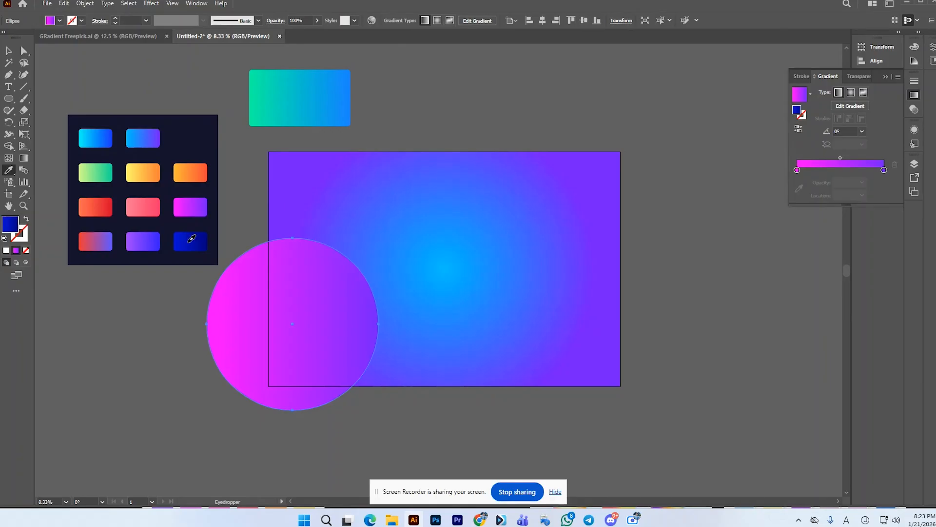
{"action": "left_click", "coordinate": [15, 54]}
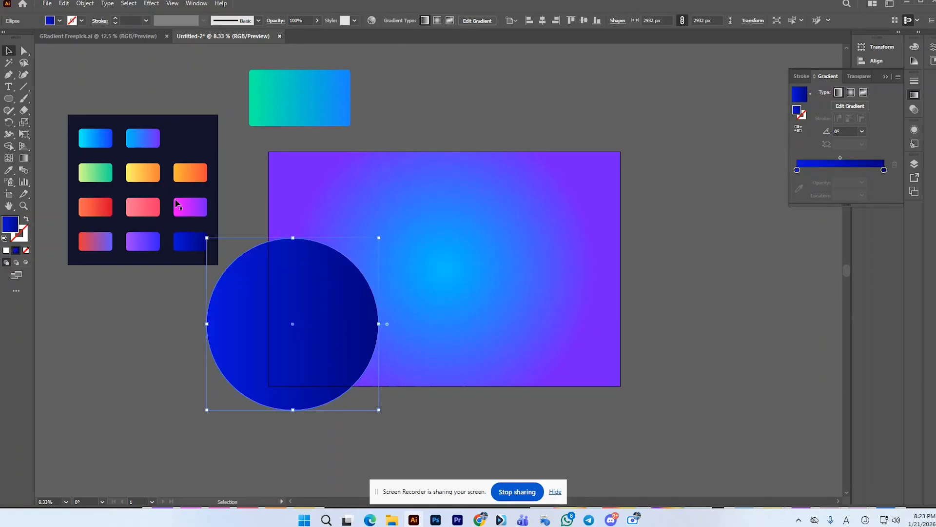
{"action": "left_click_drag", "start_coordinate": [259, 307], "coordinate": [282, 306]}
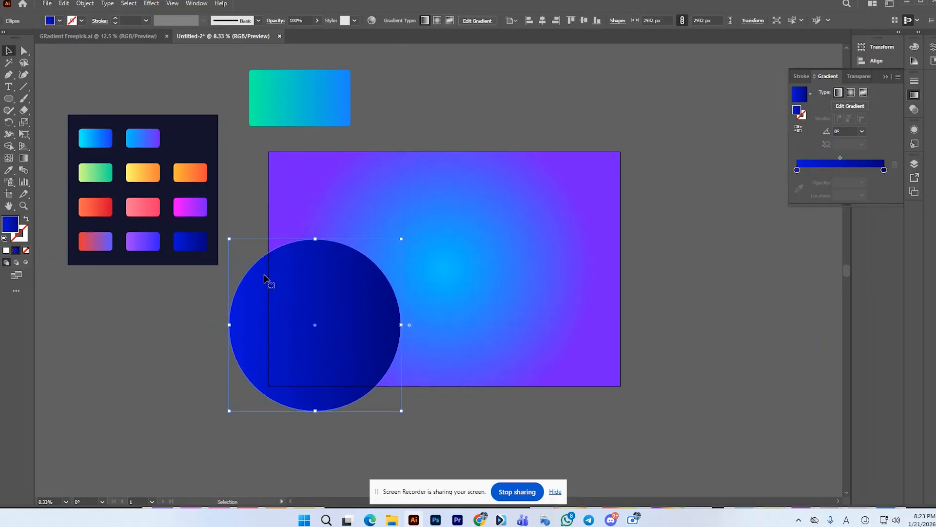
Step: Reshape the dark blue circle into an irregular wavy blob with the Curvature tool, bending its upper and lower-right edges inward
{"action": "left_click", "coordinate": [23, 74]}
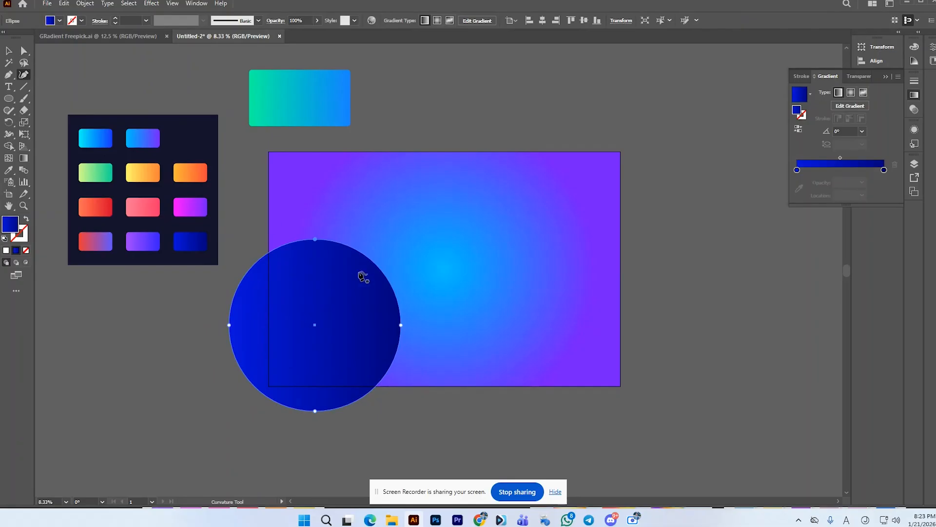
{"action": "left_click_drag", "start_coordinate": [369, 264], "coordinate": [336, 314]}
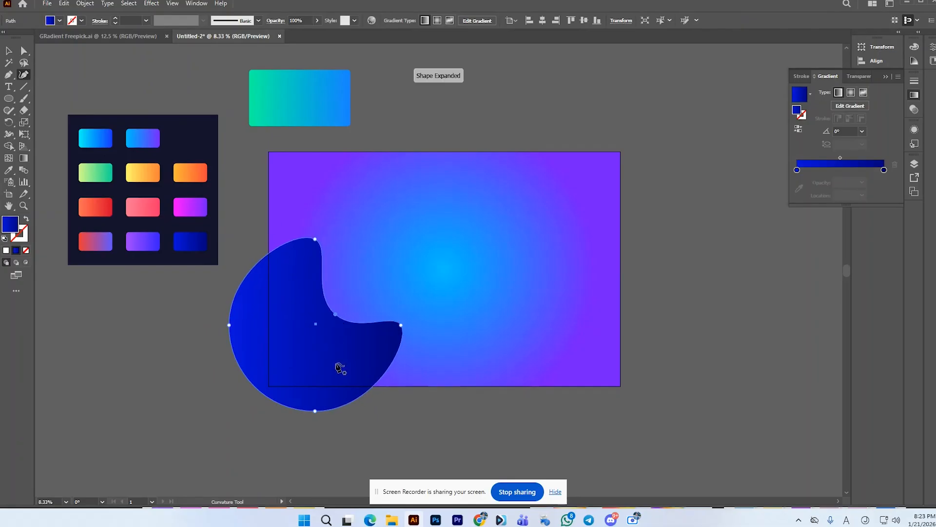
{"action": "mouse_move", "coordinate": [366, 393]}
{"action": "left_mouse_down"}
{"action": "mouse_move", "coordinate": [350, 355]}
{"action": "mouse_move", "coordinate": [366, 361]}
{"action": "mouse_move", "coordinate": [367, 381]}
{"action": "left_mouse_up"}
{"action": "left_click_drag", "start_coordinate": [242, 290], "coordinate": [262, 281]}
{"action": "mouse_move", "coordinate": [322, 302]}
{"action": "left_mouse_down"}
{"action": "mouse_move", "coordinate": [356, 272]}
{"action": "mouse_move", "coordinate": [366, 278]}
{"action": "mouse_move", "coordinate": [328, 273]}
{"action": "mouse_move", "coordinate": [324, 294]}
{"action": "left_mouse_up"}
{"action": "left_click_drag", "start_coordinate": [293, 249], "coordinate": [314, 268]}
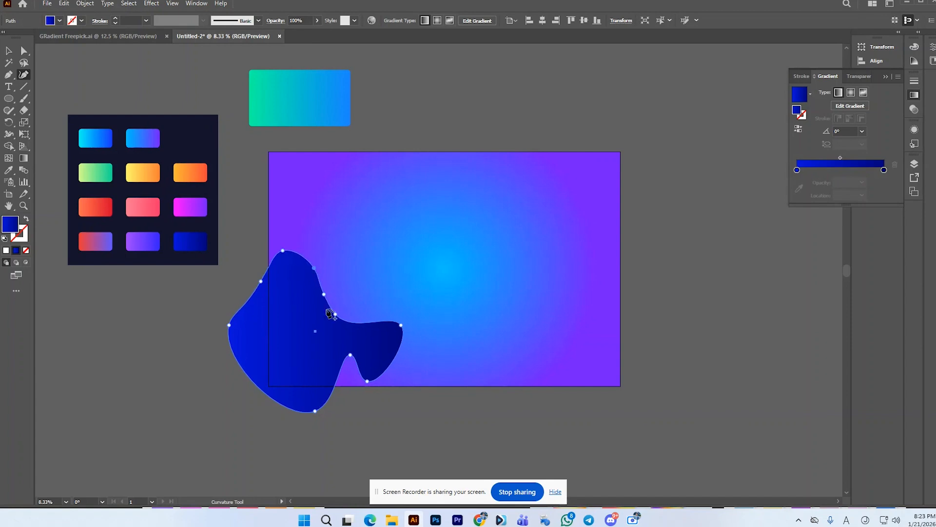
{"action": "left_click_drag", "start_coordinate": [357, 363], "coordinate": [362, 363]}
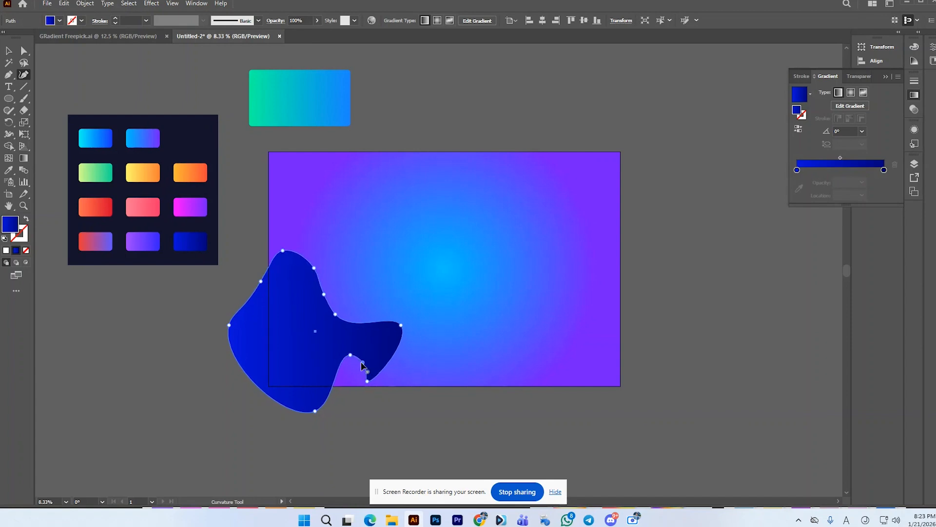
{"action": "left_click", "coordinate": [8, 51]}
{"action": "left_click", "coordinate": [83, 285]}
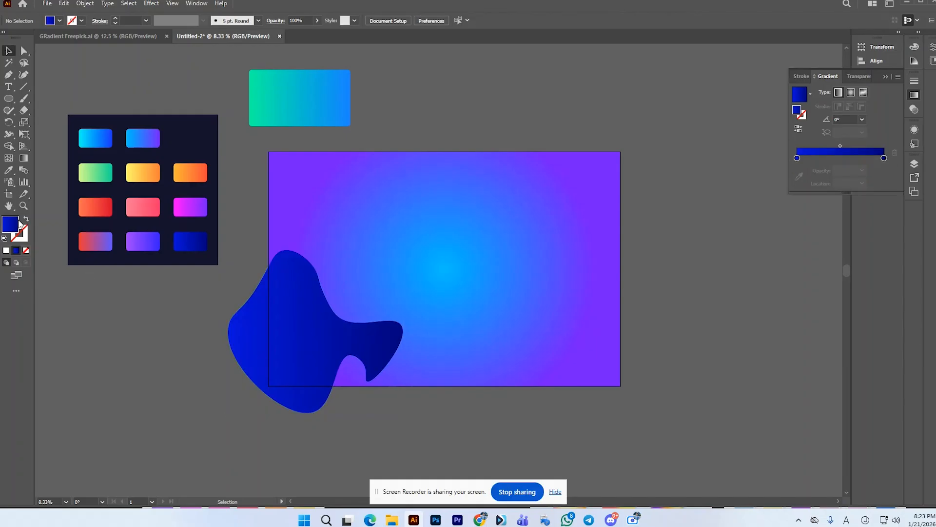
Step: Draw a circle about 2794 px wide over the artboard's lower-right corner and fill it with the palette's pink-to-purple gradient
{"action": "left_click", "coordinate": [8, 98]}
{"action": "left_click_drag", "start_coordinate": [588, 344], "coordinate": [670, 426]}
{"action": "left_click", "coordinate": [23, 170]}
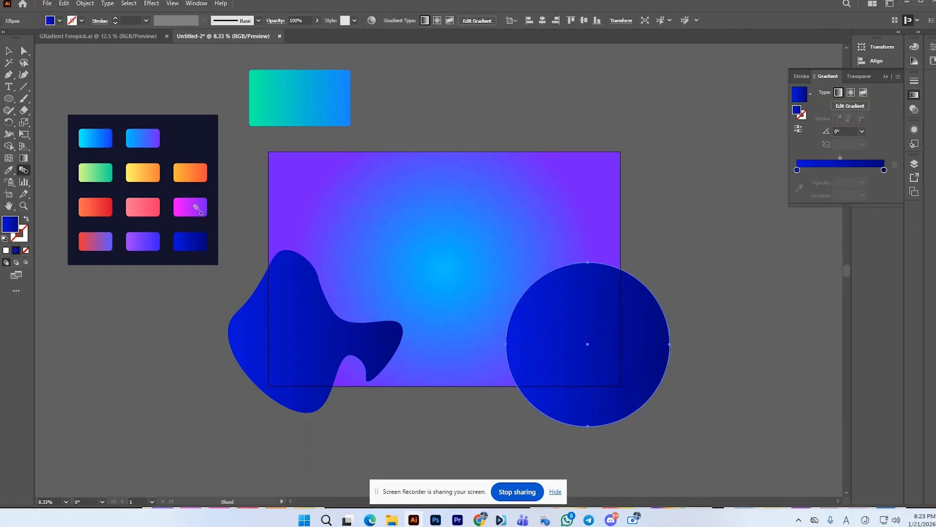
{"action": "key", "text": "i"}
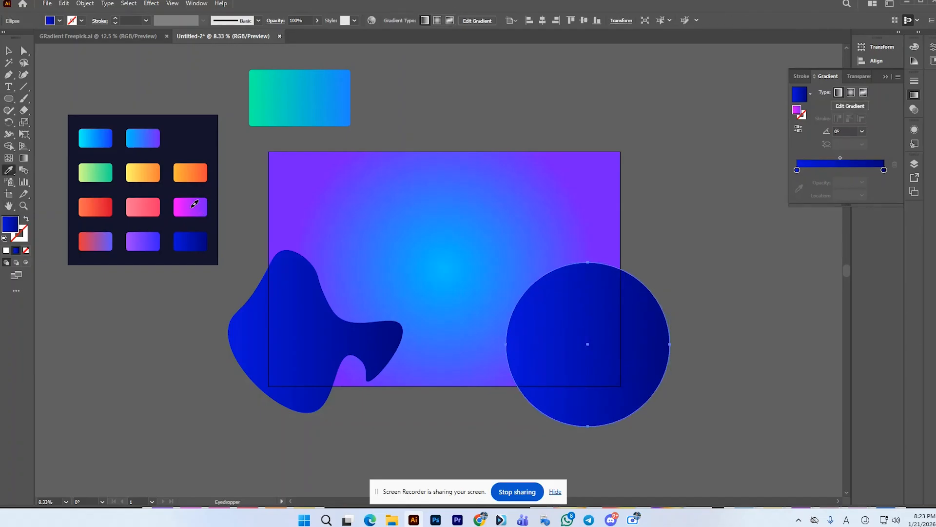
{"action": "left_click", "coordinate": [175, 199]}
{"action": "left_click", "coordinate": [8, 50]}
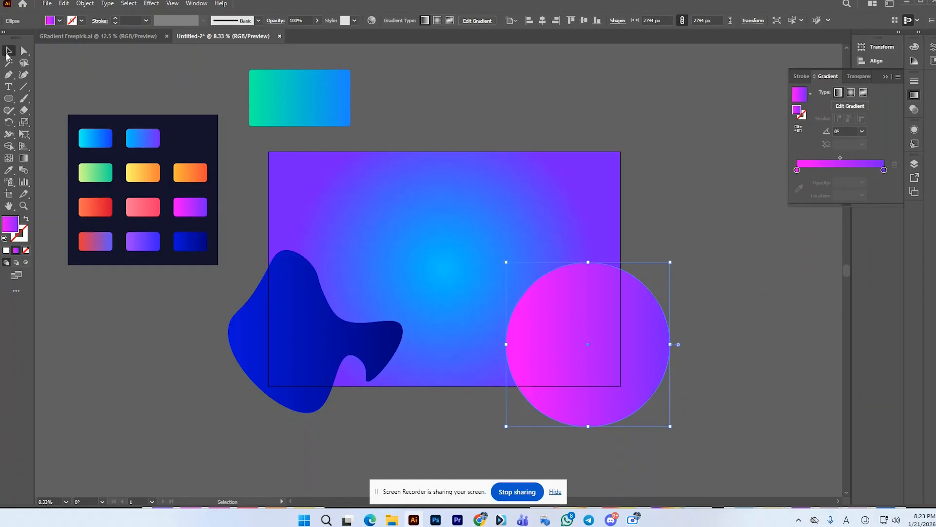
Step: Bend the upper-left edge of the pink-purple circle inward with the Curvature tool to form a curved notch
{"action": "left_click", "coordinate": [23, 74]}
{"action": "left_click_drag", "start_coordinate": [583, 267], "coordinate": [592, 316]}
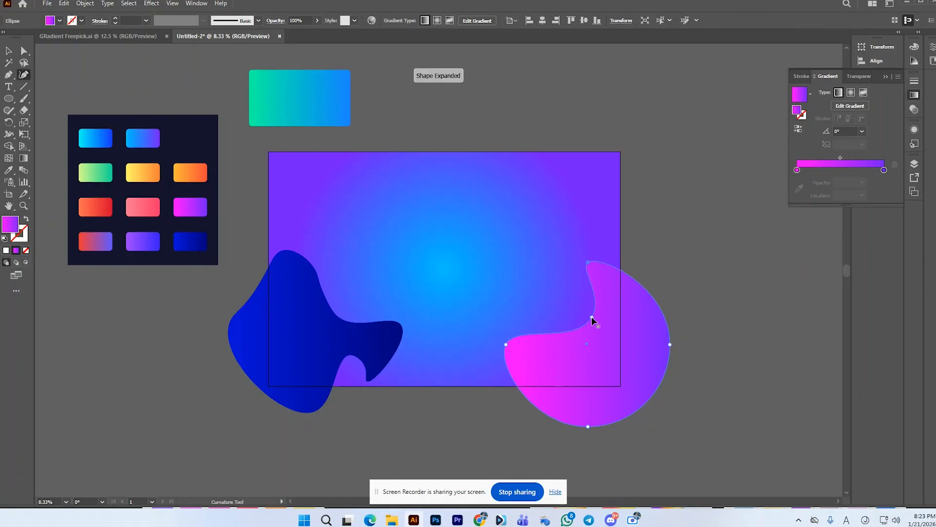
{"action": "left_click", "coordinate": [8, 51]}
{"action": "left_click", "coordinate": [240, 177]}
{"action": "left_click", "coordinate": [415, 168]}
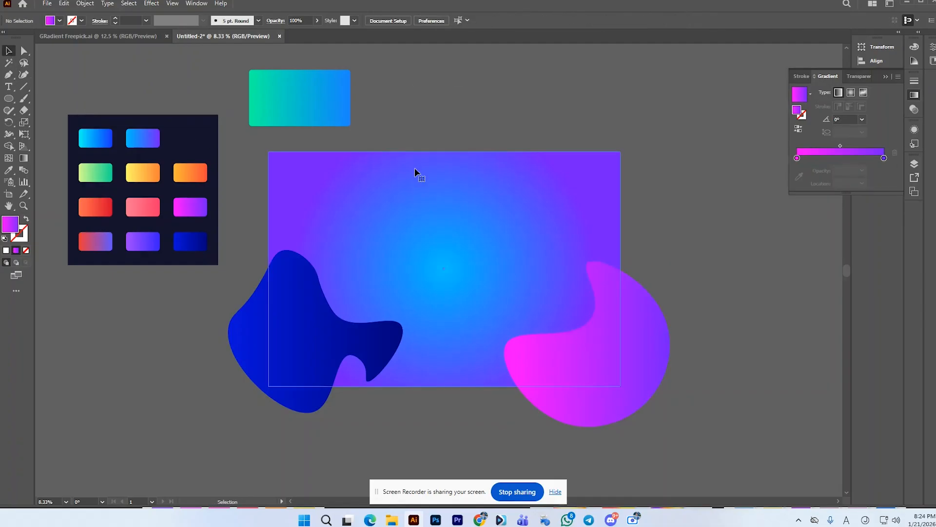
{"action": "left_click", "coordinate": [659, 366]}
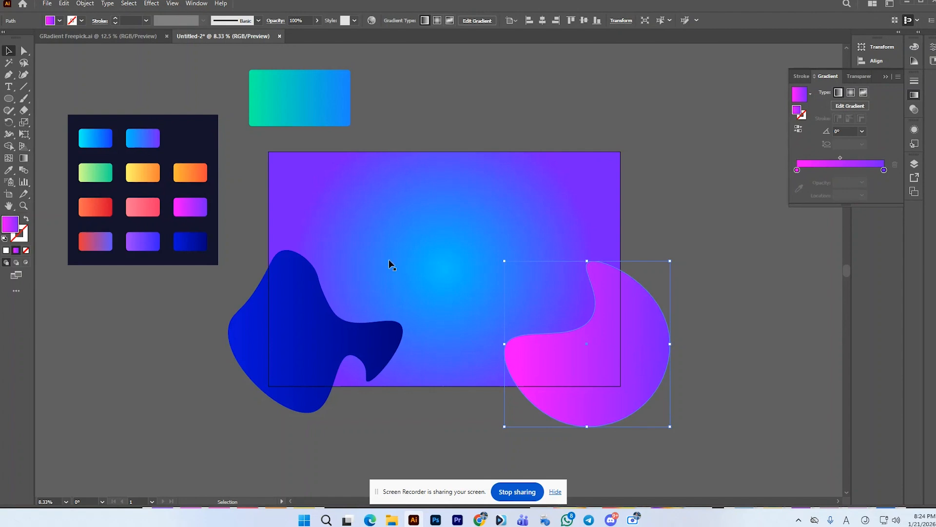
{"action": "left_click", "coordinate": [678, 182]}
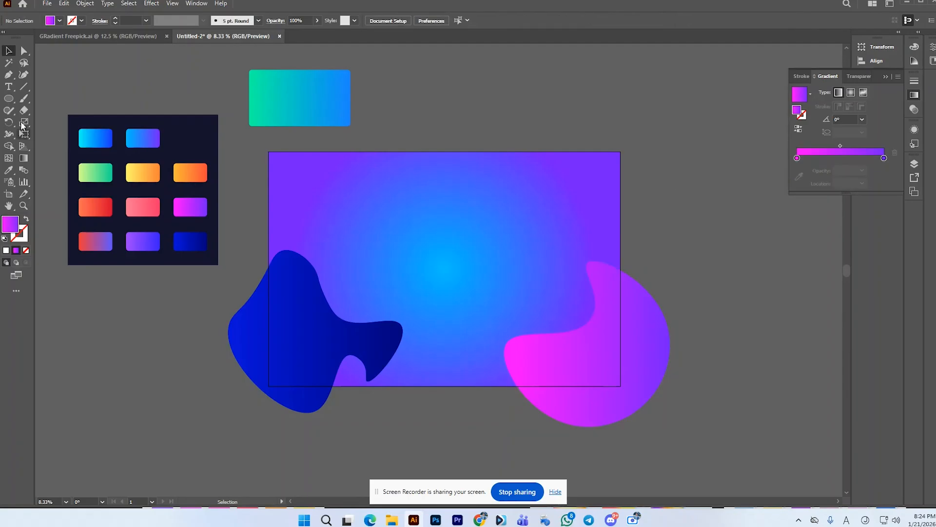
Step: Draw a circle about 3778 px wide across the artboard's upper edge and fill it with the palette's yellow-orange to red-orange gradient
{"action": "left_click", "coordinate": [8, 98]}
{"action": "mouse_move", "coordinate": [463, 125]}
{"action": "left_mouse_down"}
{"action": "mouse_move", "coordinate": [492, 219]}
{"action": "mouse_move", "coordinate": [546, 255]}
{"action": "mouse_move", "coordinate": [522, 234]}
{"action": "left_mouse_up"}
{"action": "left_click", "coordinate": [13, 51]}
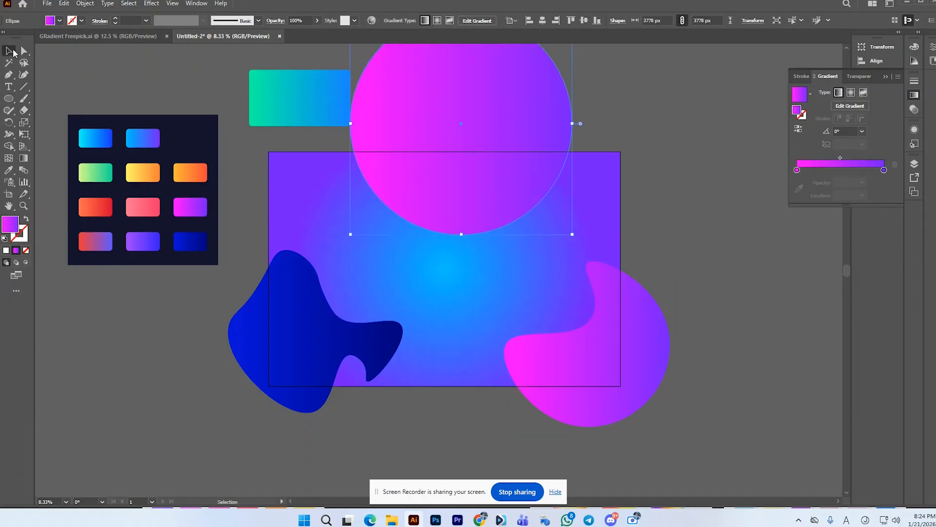
{"action": "left_click_drag", "start_coordinate": [511, 180], "coordinate": [520, 202]}
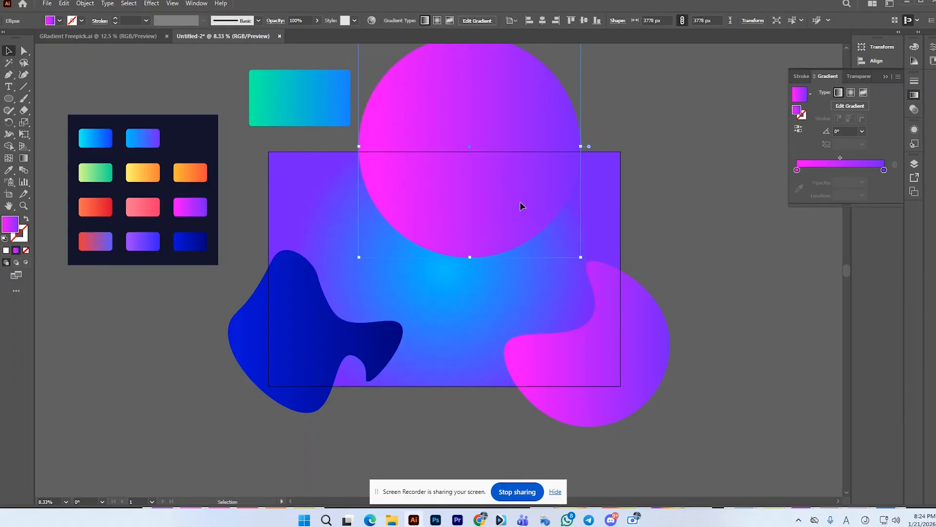
{"action": "left_click", "coordinate": [12, 169]}
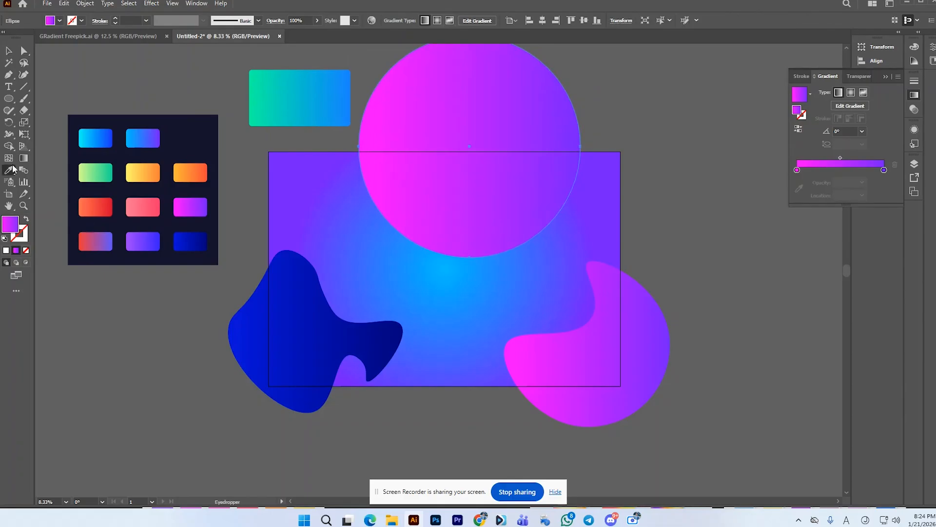
{"action": "left_click", "coordinate": [184, 168]}
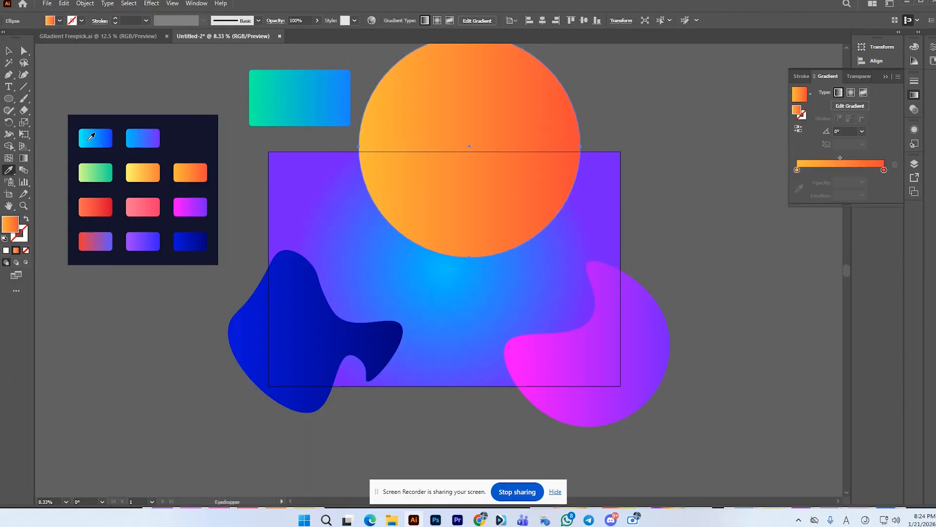
Step: Reshape the lower edge of the orange circle with the Curvature tool into uneven waves with a rounded drip near its middle
{"action": "left_click", "coordinate": [23, 74]}
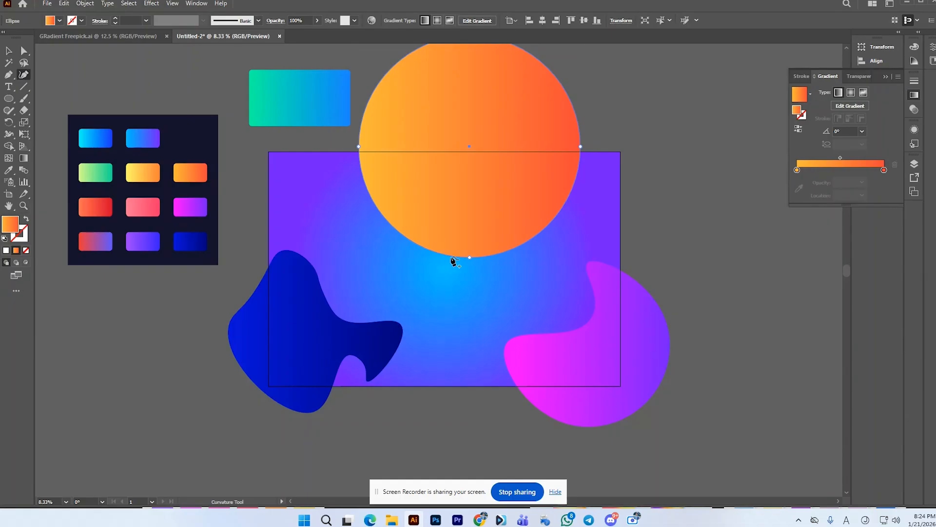
{"action": "left_click_drag", "start_coordinate": [468, 257], "coordinate": [473, 236]}
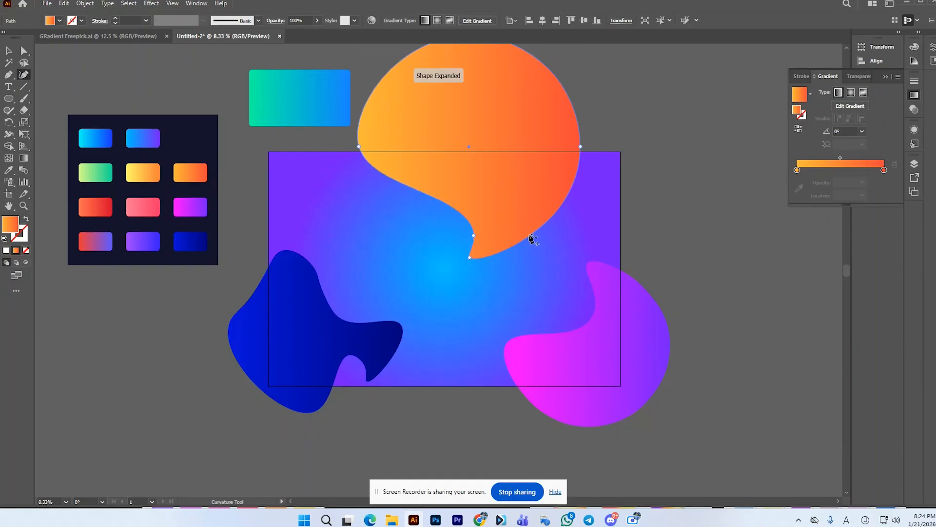
{"action": "left_click_drag", "start_coordinate": [533, 239], "coordinate": [526, 213]}
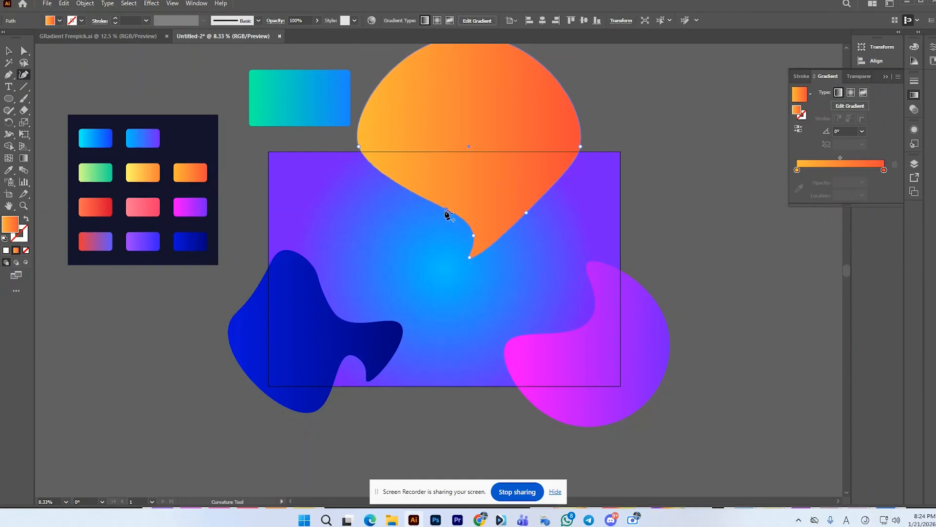
{"action": "left_click_drag", "start_coordinate": [447, 215], "coordinate": [427, 244]}
{"action": "left_click_drag", "start_coordinate": [558, 183], "coordinate": [525, 203]}
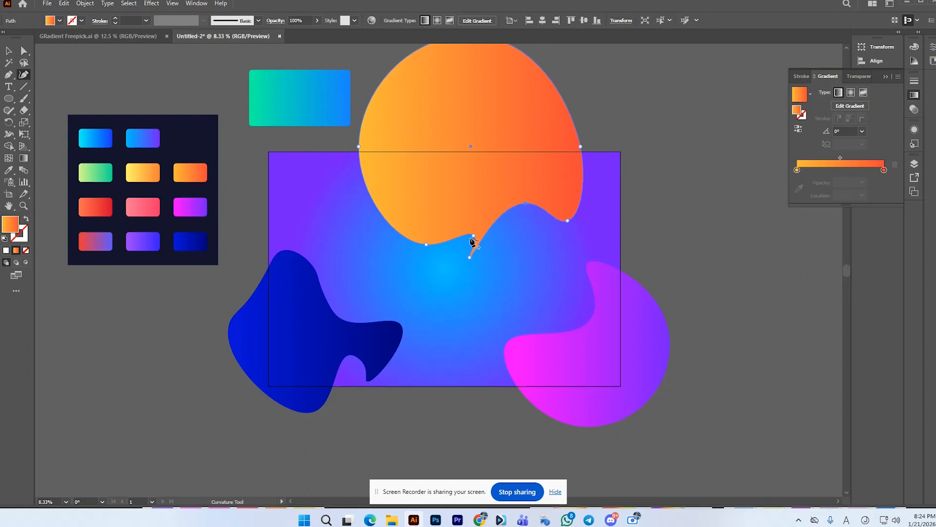
{"action": "left_click", "coordinate": [434, 239]}
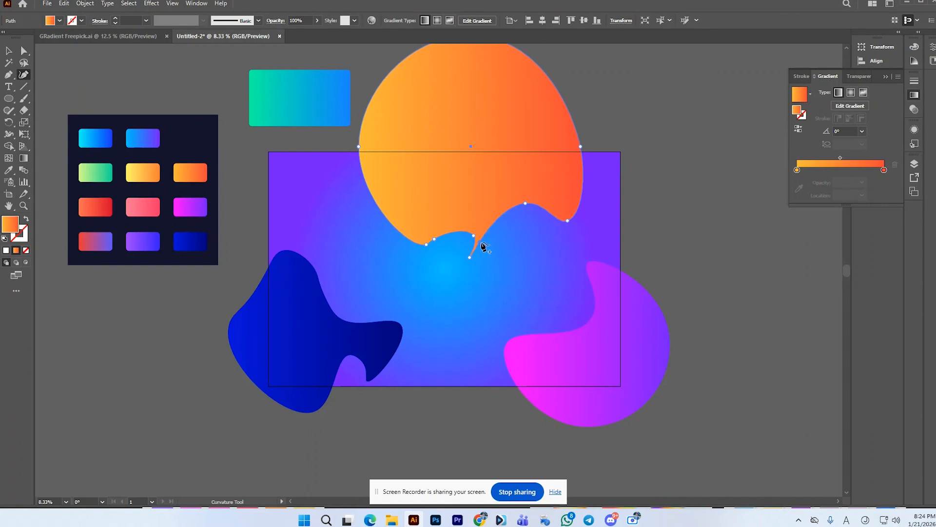
{"action": "left_click_drag", "start_coordinate": [483, 246], "coordinate": [514, 259]}
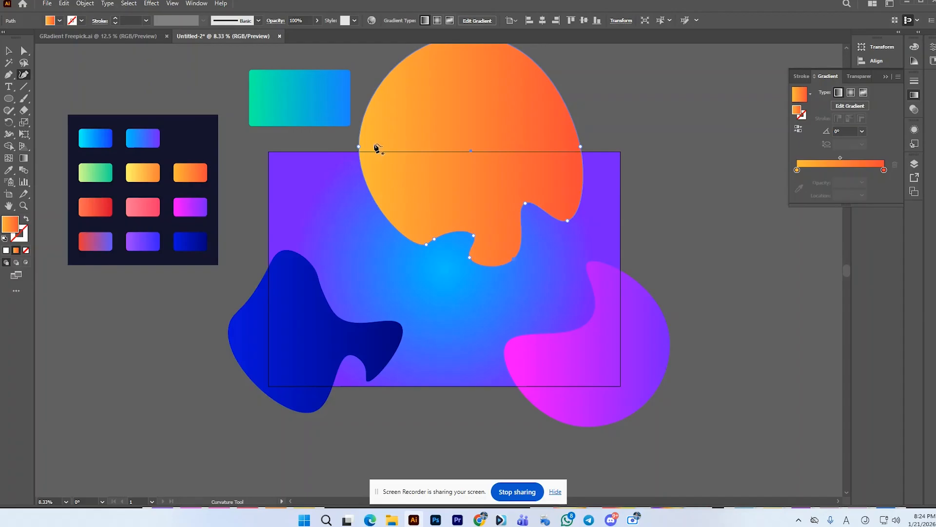
Step: Bend the orange blob's lower-left edge inward, smooth its drips, and pull its right edge outward with the Curvature tool
{"action": "left_click_drag", "start_coordinate": [384, 204], "coordinate": [382, 178]}
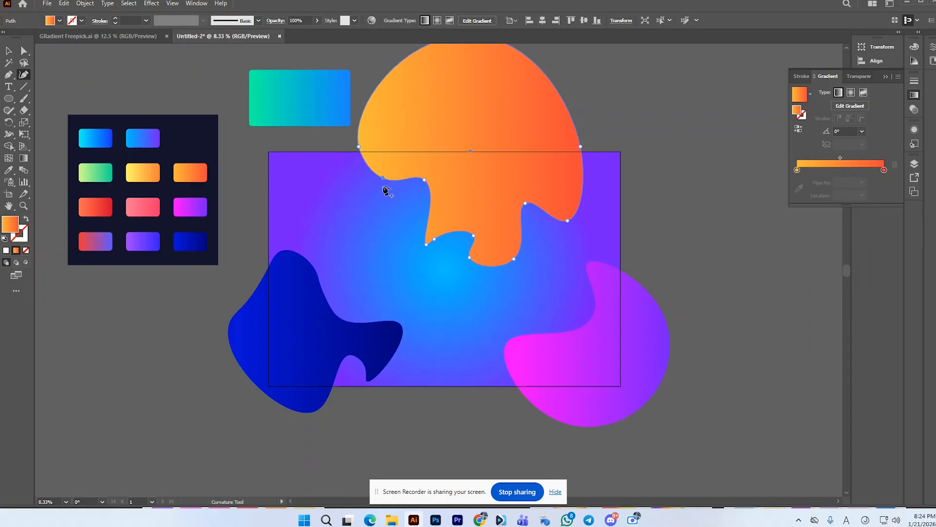
{"action": "left_click_drag", "start_coordinate": [445, 237], "coordinate": [422, 239]}
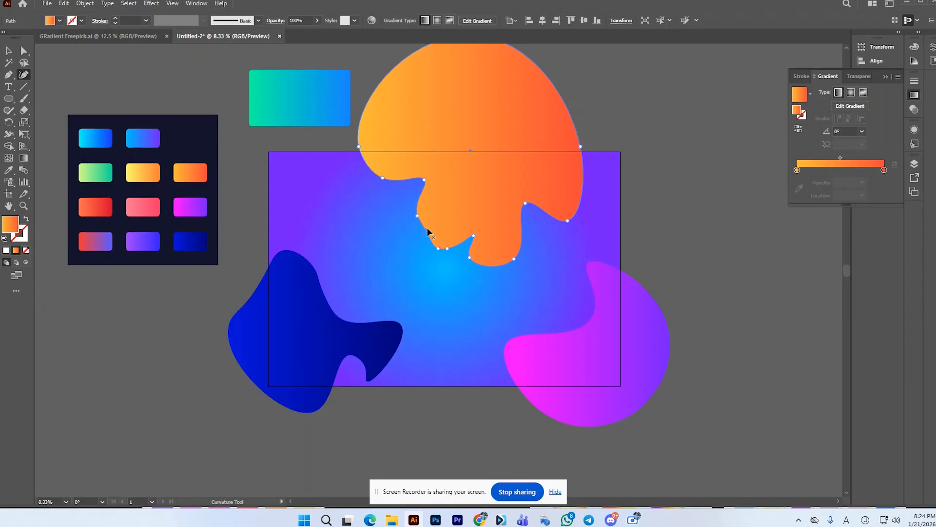
{"action": "left_click_drag", "start_coordinate": [526, 203], "coordinate": [534, 210]}
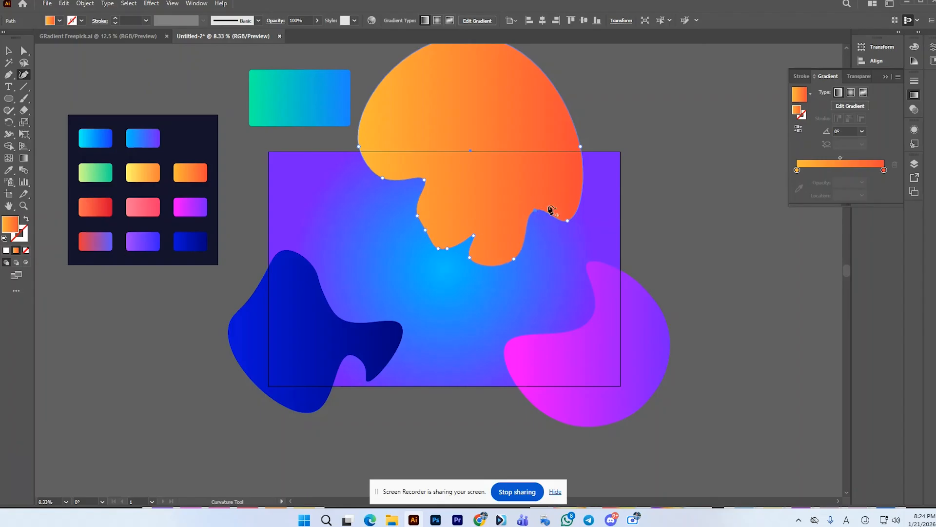
{"action": "left_click_drag", "start_coordinate": [581, 147], "coordinate": [610, 144]}
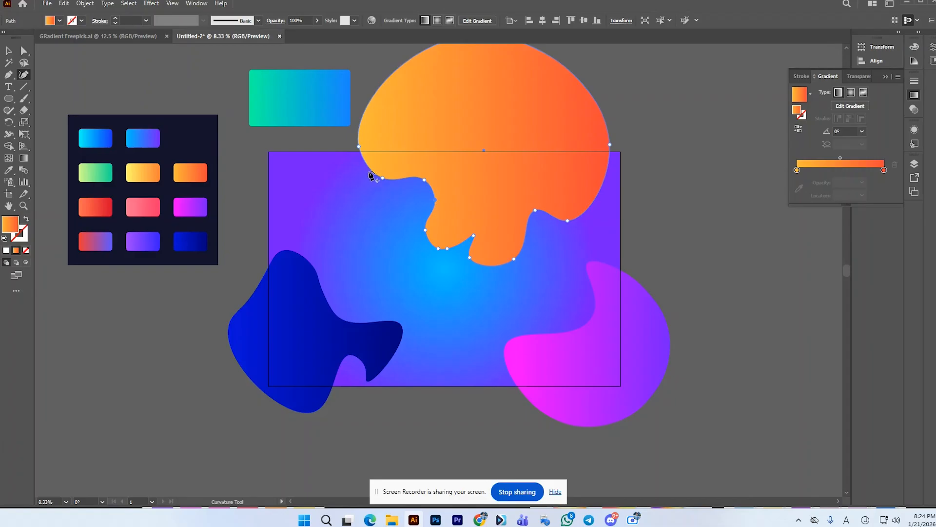
Step: Scale the orange blob down proportionally about its centre, keeping it across the artboard's upper edge, and deselect it
{"action": "left_click", "coordinate": [10, 51]}
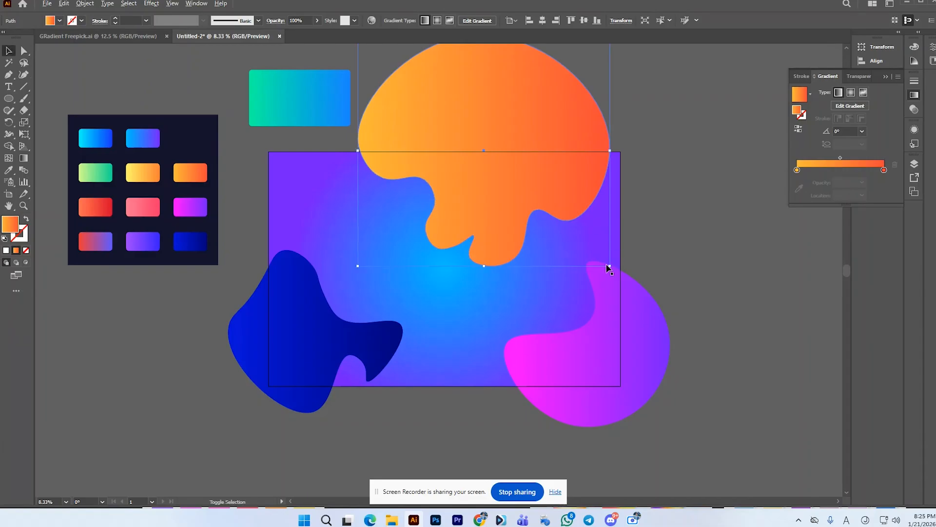
{"action": "left_click_drag", "start_coordinate": [610, 265], "coordinate": [584, 239]}
{"action": "left_click", "coordinate": [678, 236]}
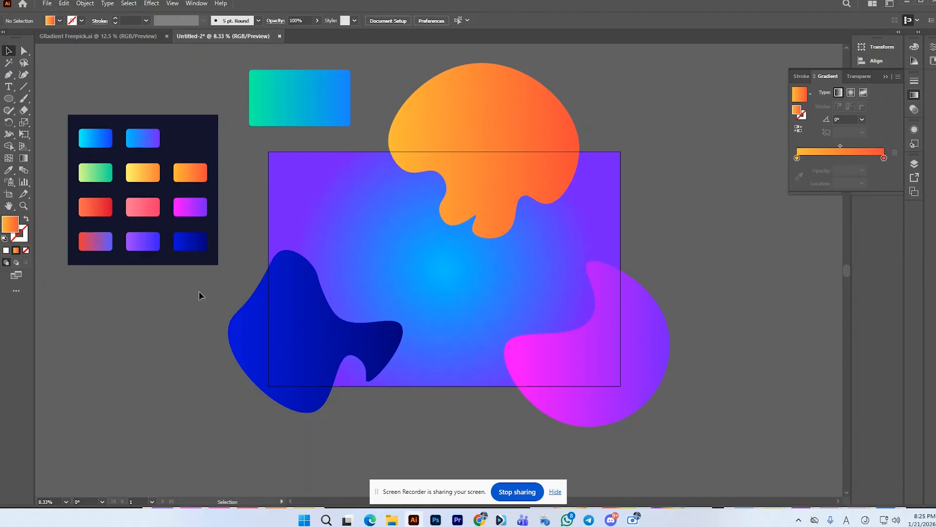
Step: Try to create a slightly smaller copy of the dark blue blob in front by copying and scaling it
{"action": "left_click", "coordinate": [295, 316]}
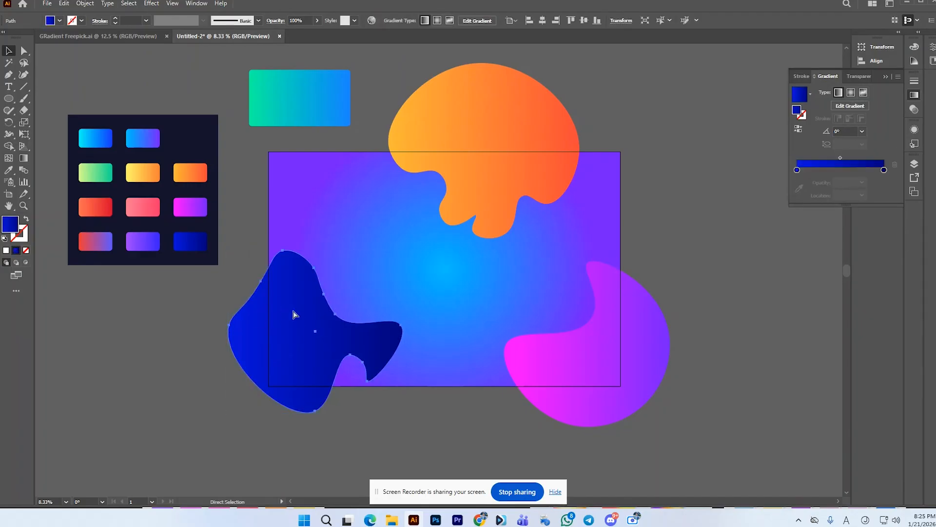
{"action": "key", "text": "v"}
{"action": "left_click_drag", "start_coordinate": [403, 412], "coordinate": [396, 410]}
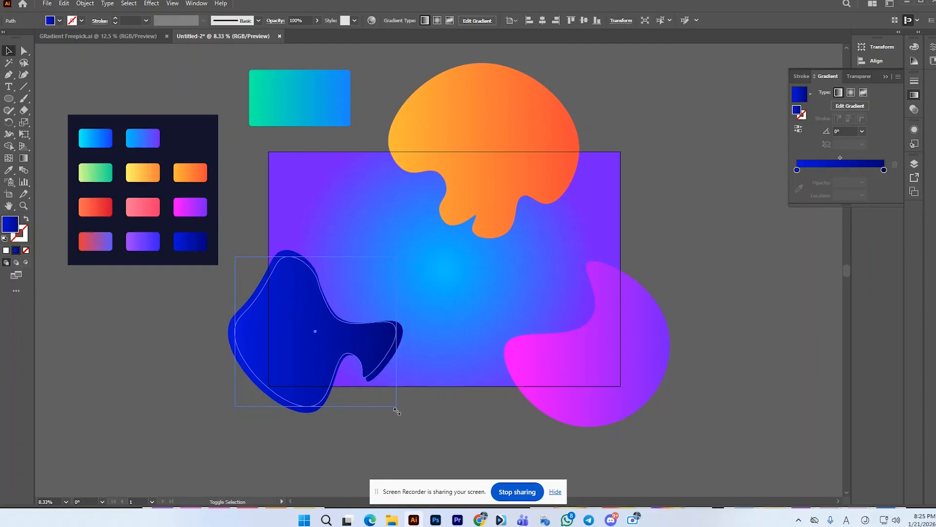
{"action": "left_click", "coordinate": [328, 341]}
{"action": "key", "text": "ctrl+c"}
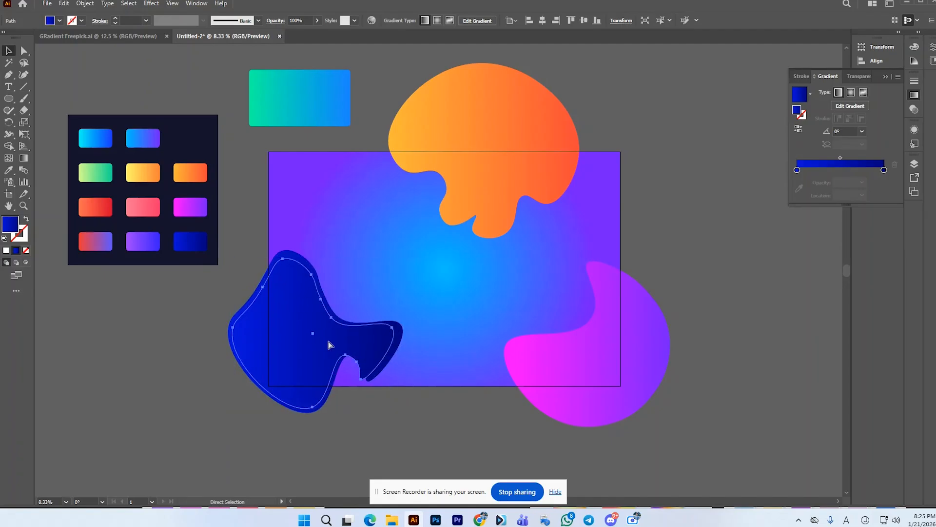
{"action": "key", "text": "ctrl+f"}
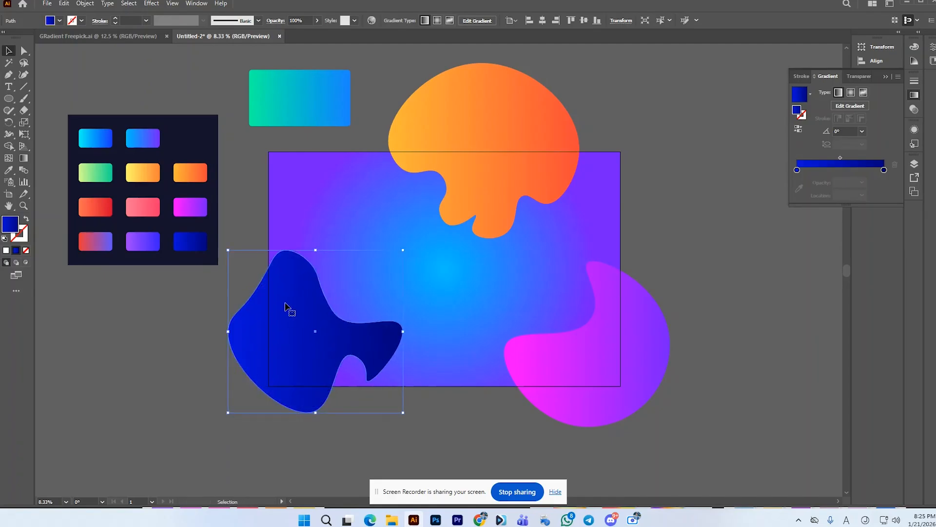
Step: Start Offset Path on the dark blue blob and preview a -10 px offset with round joins
{"action": "left_click", "coordinate": [162, 341]}
{"action": "left_click", "coordinate": [262, 339]}
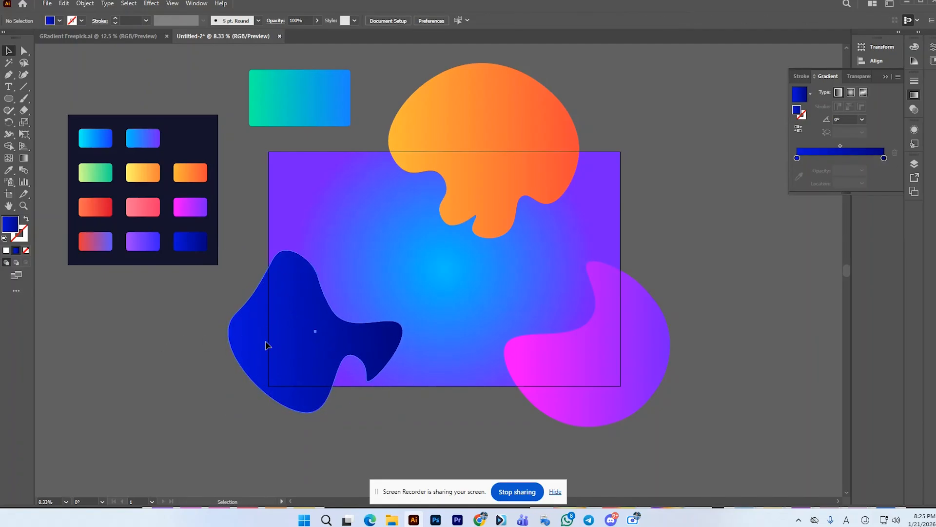
{"action": "left_click", "coordinate": [76, 4]}
{"action": "mouse_move", "coordinate": [95, 256]}
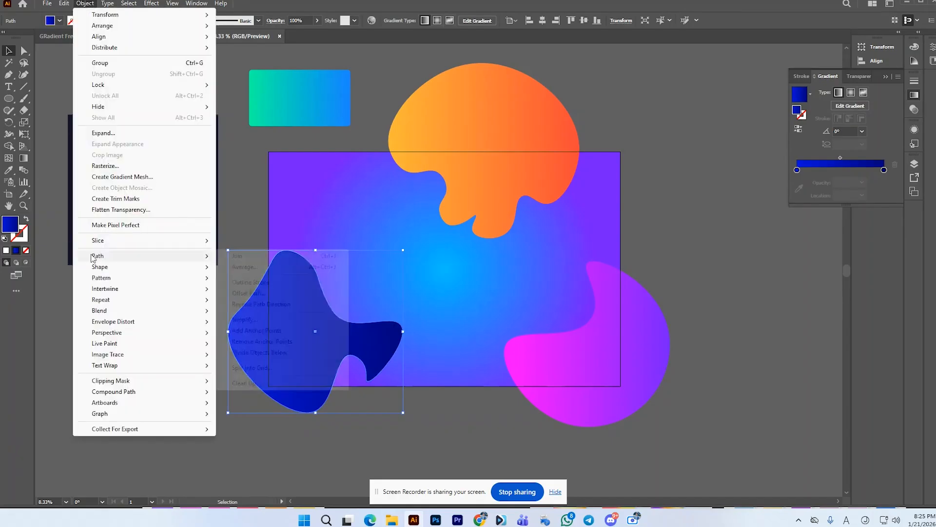
{"action": "left_click", "coordinate": [272, 294]}
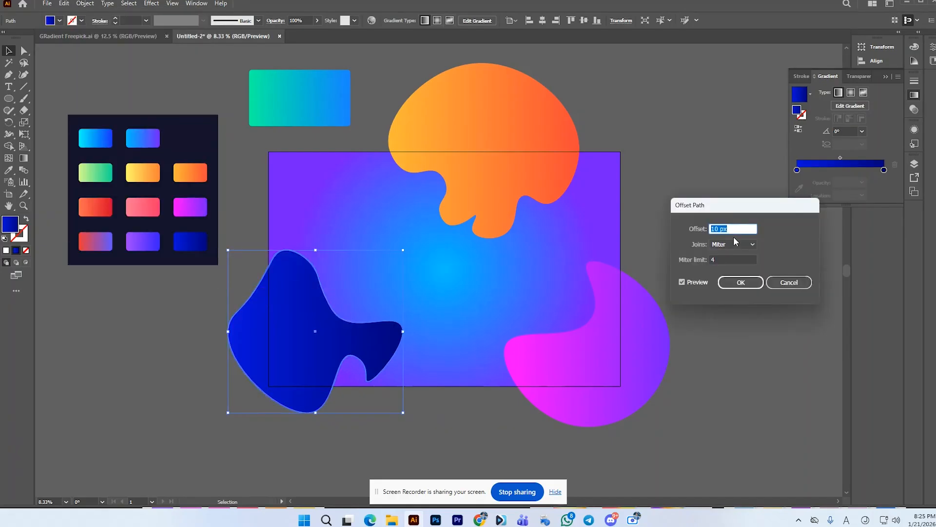
{"action": "type", "text": "-10"}
{"action": "left_click", "coordinate": [753, 244]}
{"action": "left_click", "coordinate": [746, 266]}
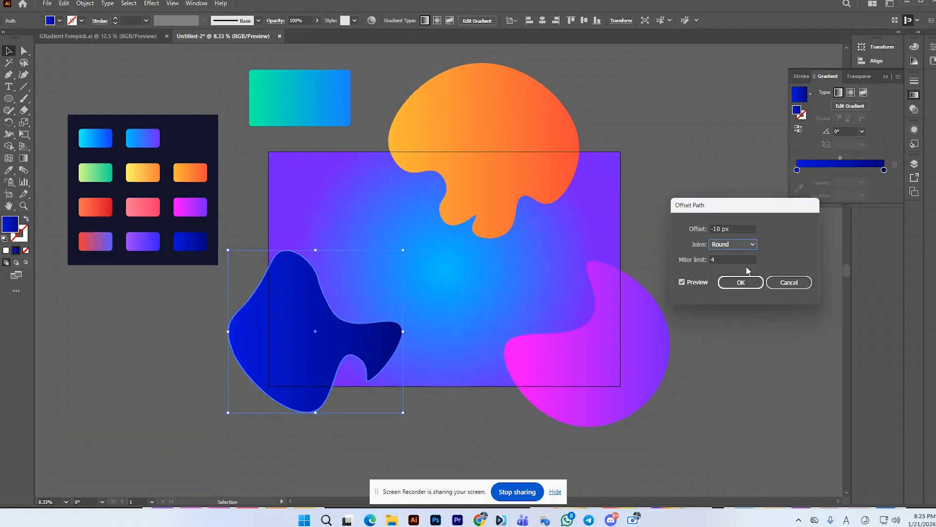
{"action": "left_click", "coordinate": [682, 282]}
{"action": "left_click", "coordinate": [682, 282]}
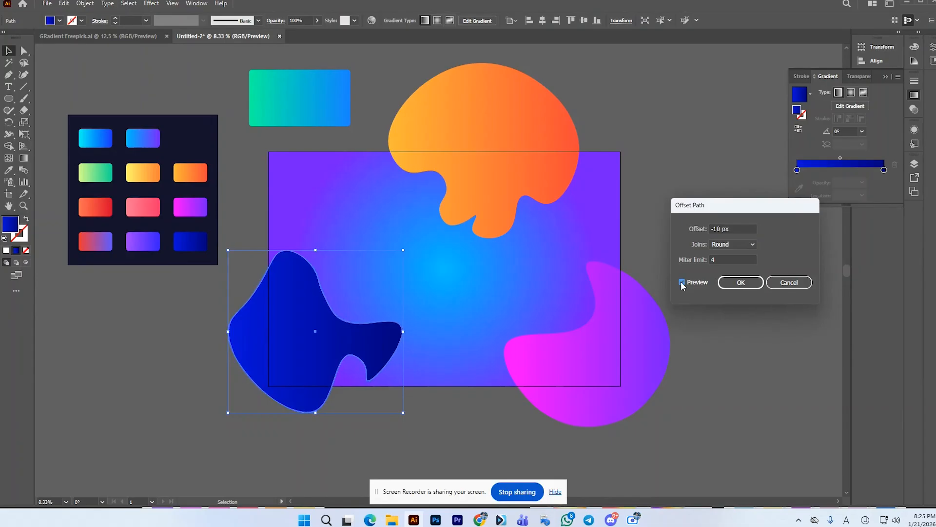
Step: Set the offset to -40 px, check the preview, and apply it to create an inset copy of the blob
{"action": "double_click", "coordinate": [719, 229]}
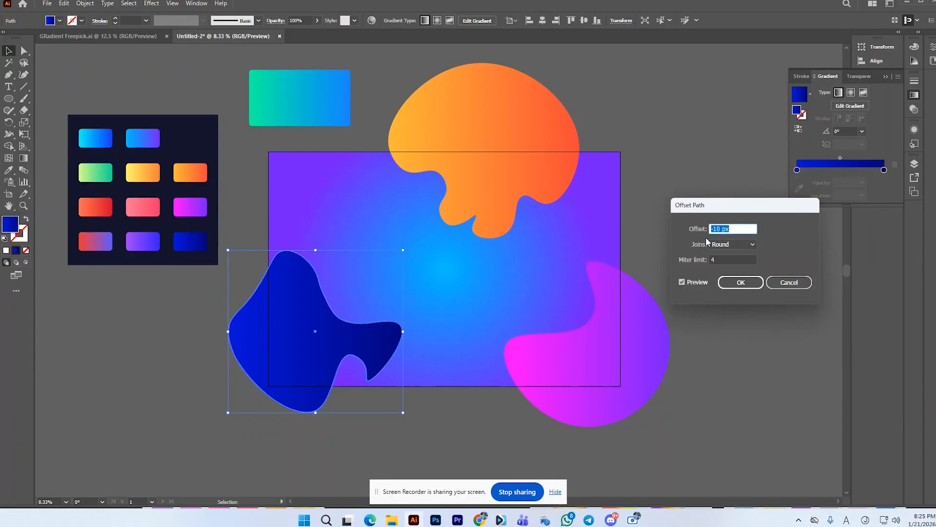
{"action": "type", "text": "-40"}
{"action": "left_click", "coordinate": [682, 282]}
{"action": "left_click", "coordinate": [684, 282]}
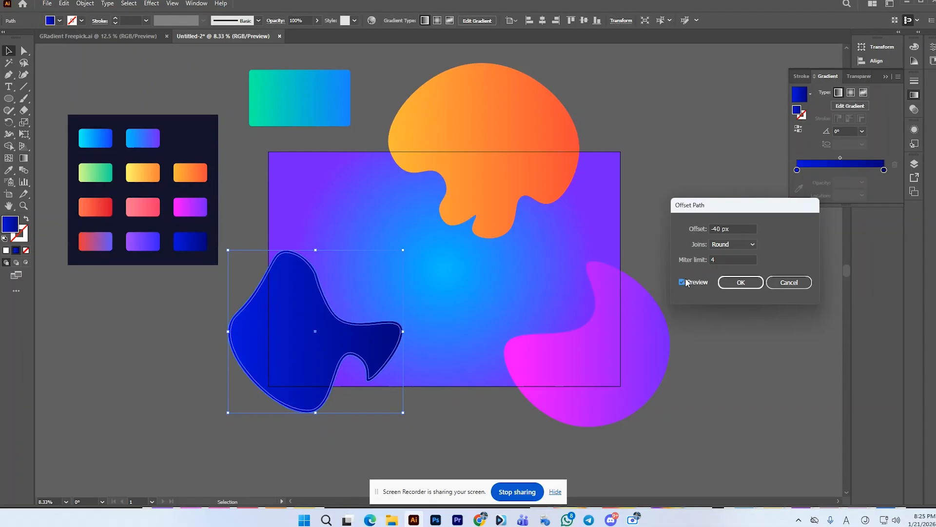
{"action": "left_click", "coordinate": [739, 283]}
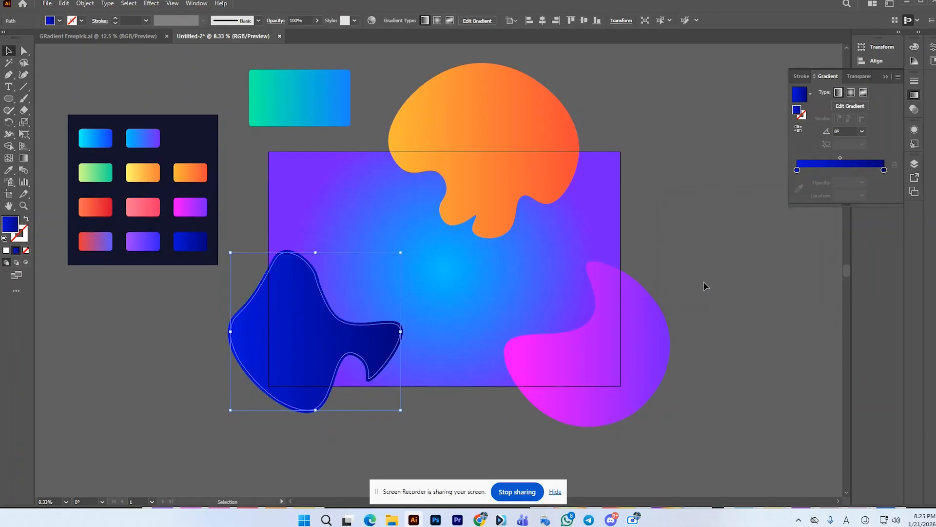
Step: Try moving the outer dark blue blob aside from its inset copy, and undo the move
{"action": "left_click", "coordinate": [221, 310]}
{"action": "scroll", "coordinate": [253, 302], "scroll_direction": "up", "scroll_amount": 1}
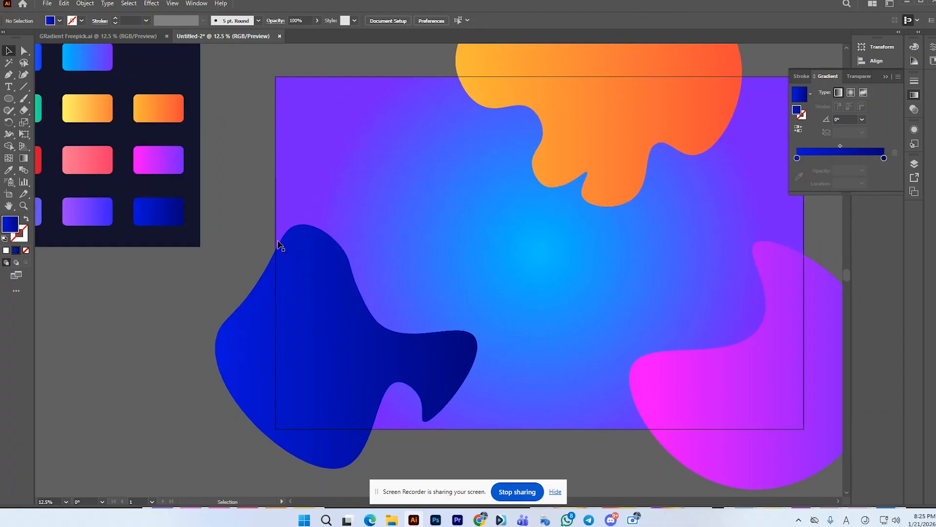
{"action": "left_click", "coordinate": [245, 306]}
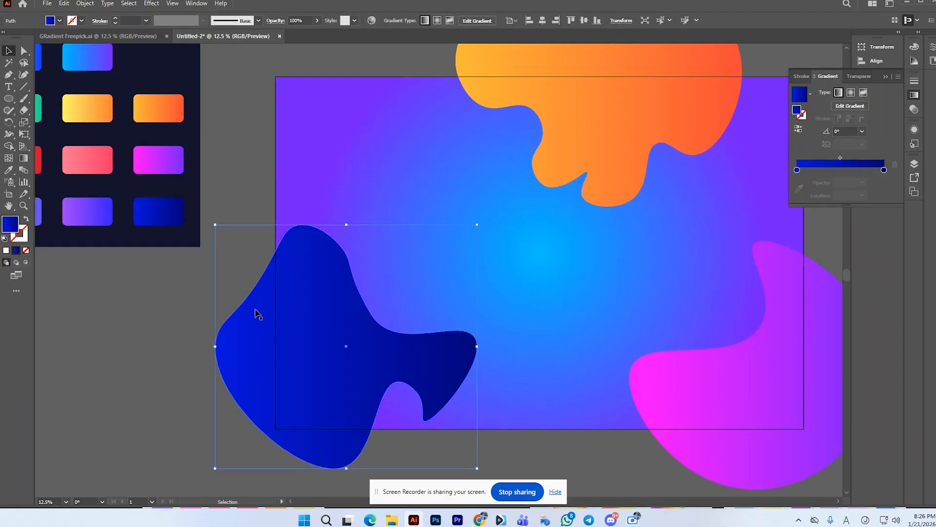
{"action": "left_click_drag", "start_coordinate": [255, 310], "coordinate": [314, 323]}
{"action": "key", "text": "ctrl+z"}
{"action": "left_click", "coordinate": [228, 310]}
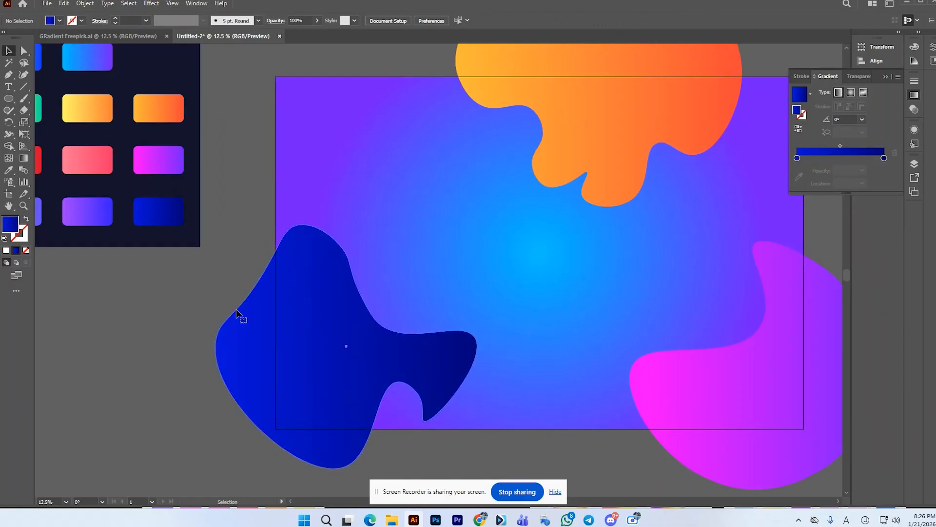
Step: Recolour the outer dark blue blob's linear gradient with a white start stop and a yellow end stop
{"action": "left_click", "coordinate": [241, 316]}
{"action": "scroll", "coordinate": [356, 259], "scroll_direction": "down", "scroll_amount": 1}
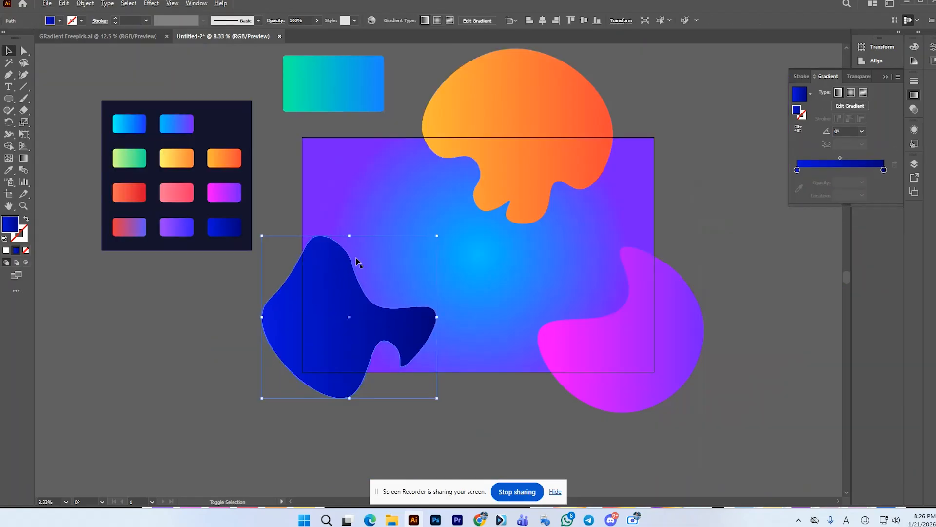
{"action": "double_click", "coordinate": [797, 170]}
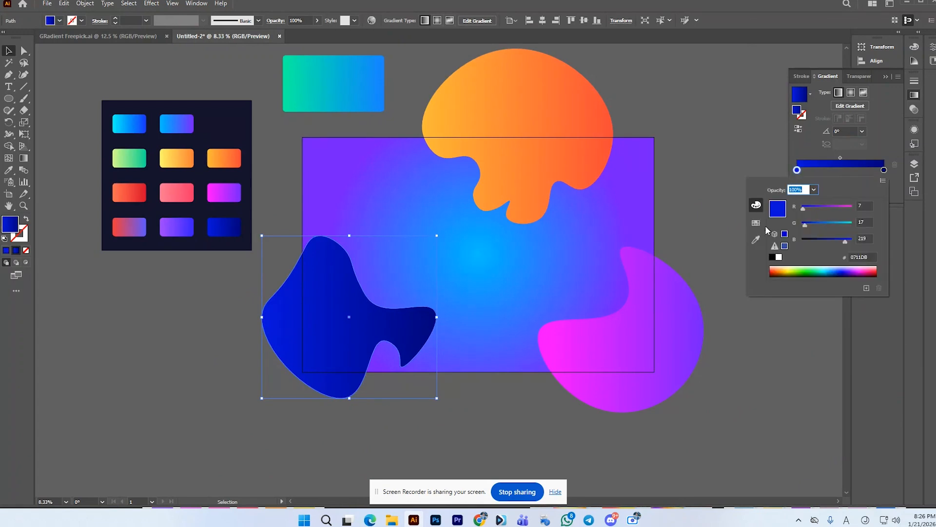
{"action": "left_click", "coordinate": [756, 223]}
{"action": "left_click", "coordinate": [771, 201]}
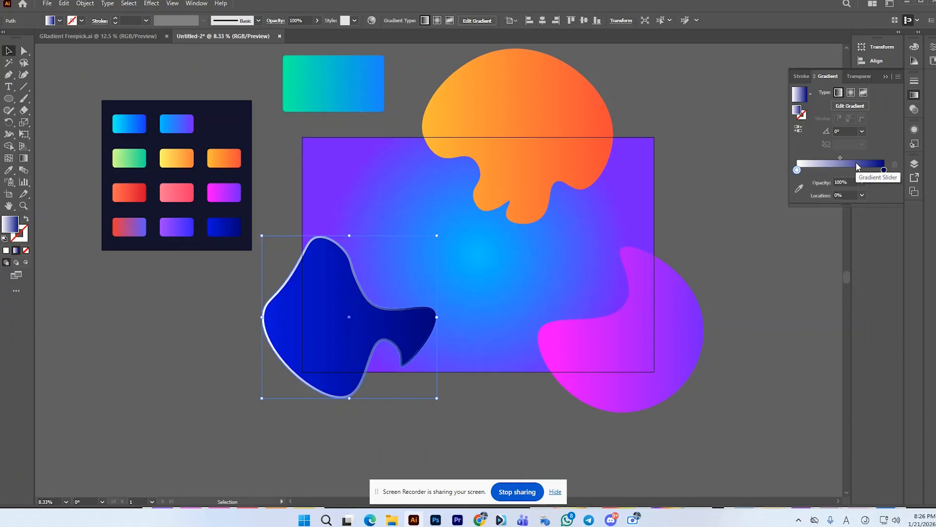
{"action": "double_click", "coordinate": [883, 170]}
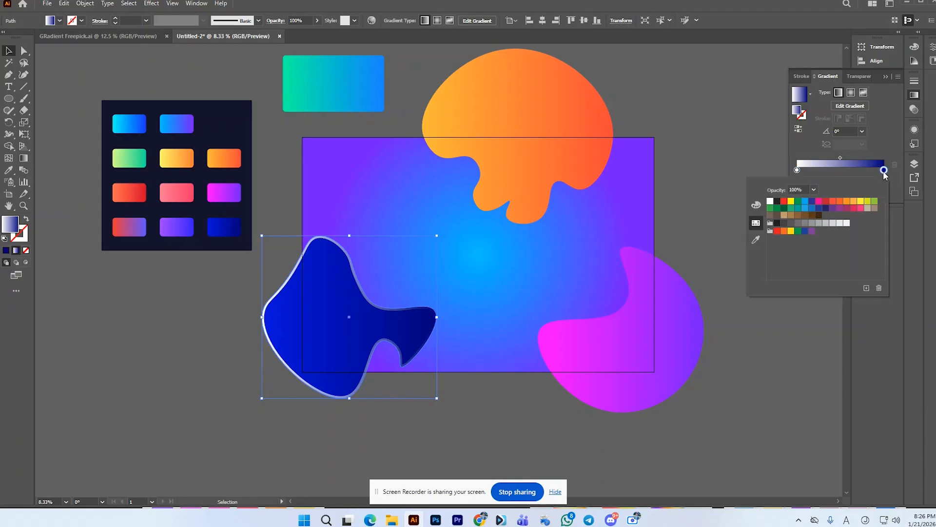
{"action": "left_click", "coordinate": [792, 201]}
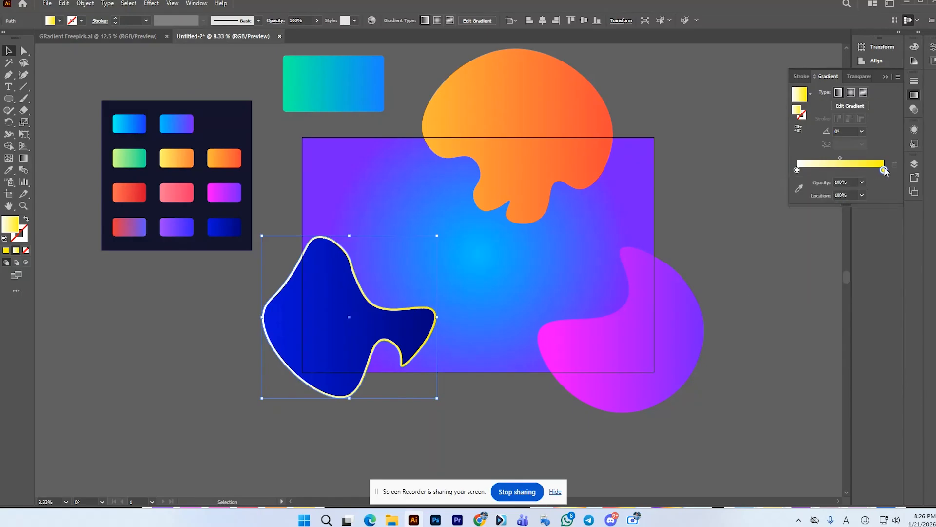
Step: Try an Outer Glow in Normal mode on the outer white-to-yellow blob, and cancel it
{"action": "left_click", "coordinate": [317, 20]}
{"action": "mouse_move", "coordinate": [316, 33]}
{"action": "left_mouse_down"}
{"action": "mouse_move", "coordinate": [290, 33]}
{"action": "mouse_move", "coordinate": [310, 40]}
{"action": "left_mouse_up"}
{"action": "left_click", "coordinate": [151, 3]}
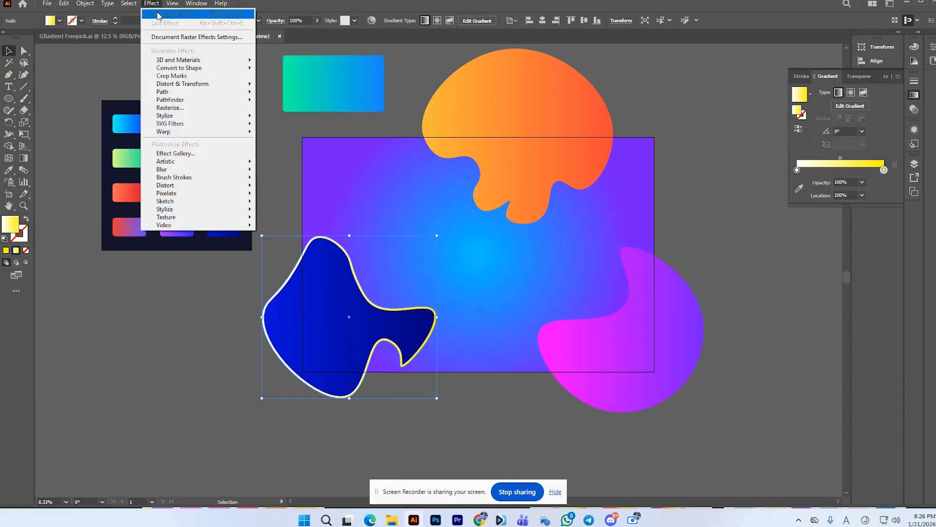
{"action": "mouse_move", "coordinate": [175, 124]}
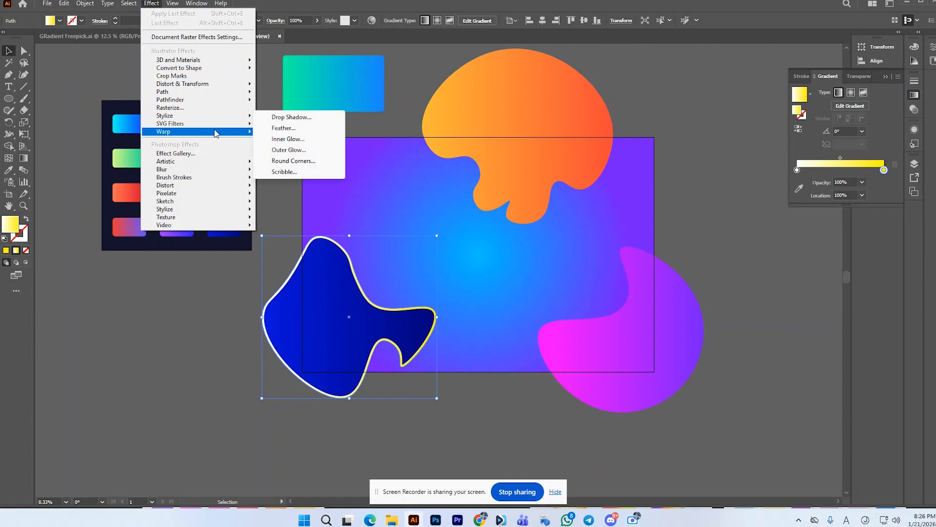
{"action": "left_click", "coordinate": [296, 152]}
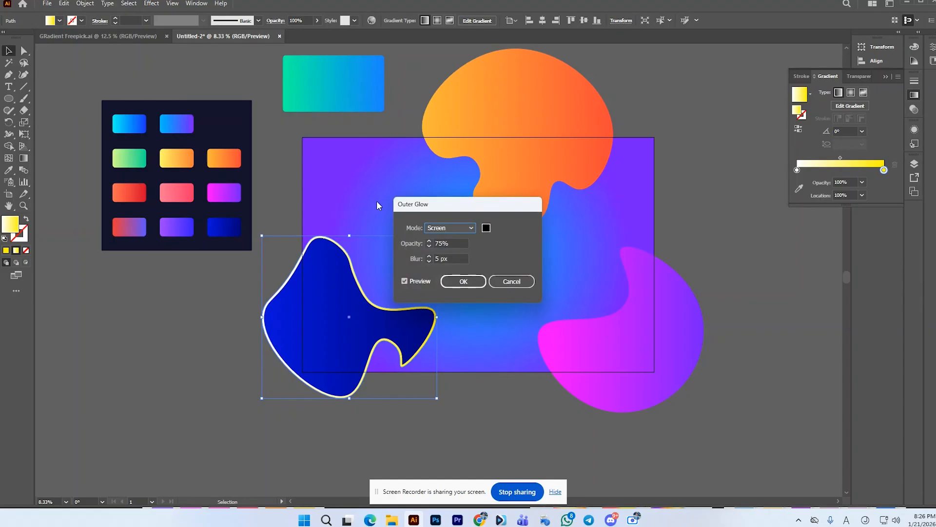
{"action": "left_click", "coordinate": [470, 227]}
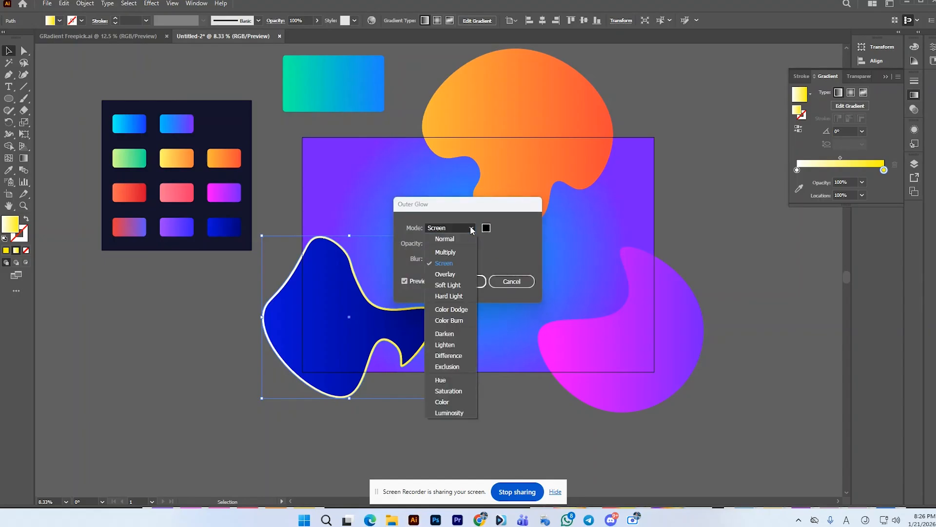
{"action": "left_click", "coordinate": [470, 229]}
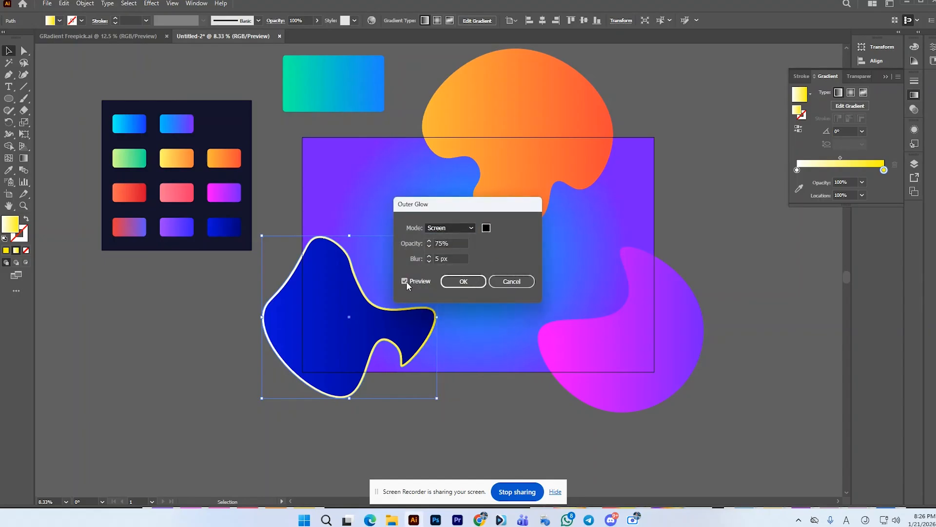
{"action": "left_click", "coordinate": [461, 281]}
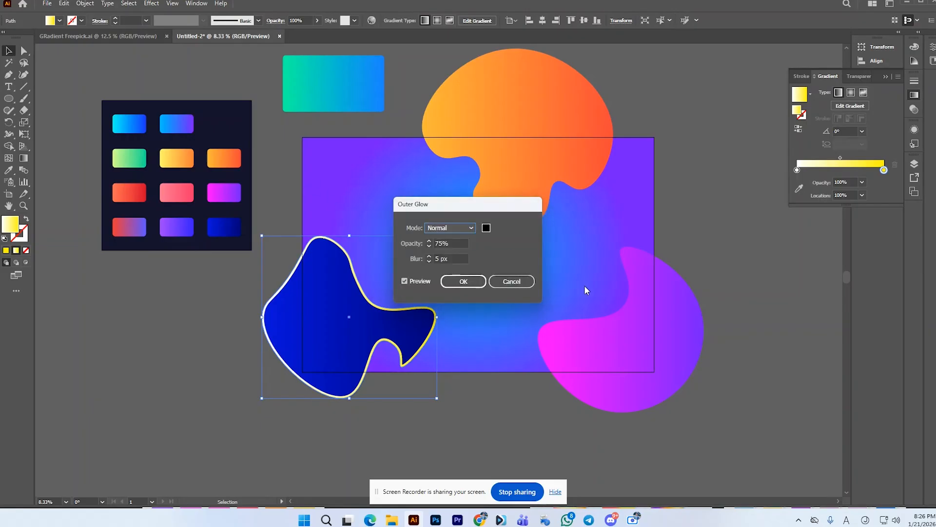
{"action": "left_click", "coordinate": [524, 282]}
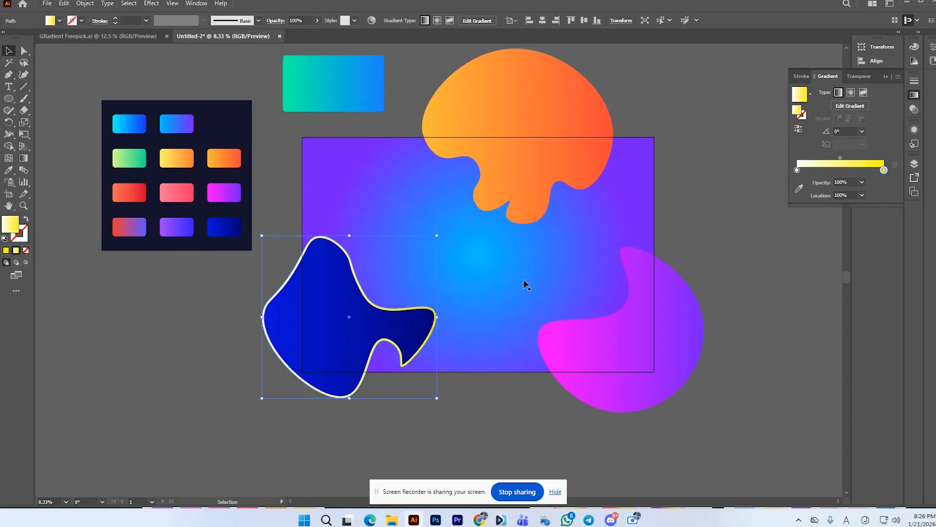
Step: Try lowering the outer white-to-yellow blob's opacity to 33%, and undo the change
{"action": "left_click", "coordinate": [297, 170]}
{"action": "key", "text": "ctrl+z"}
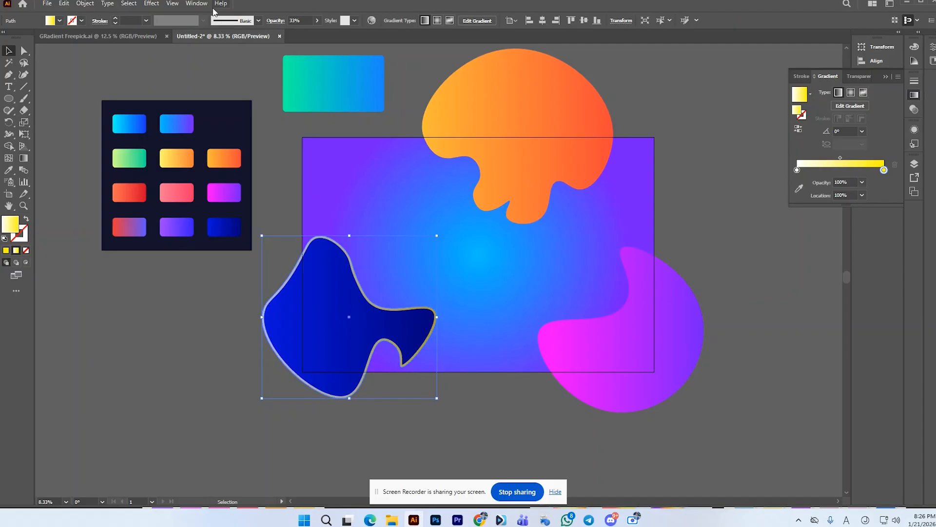
{"action": "key", "text": "ctrl+z"}
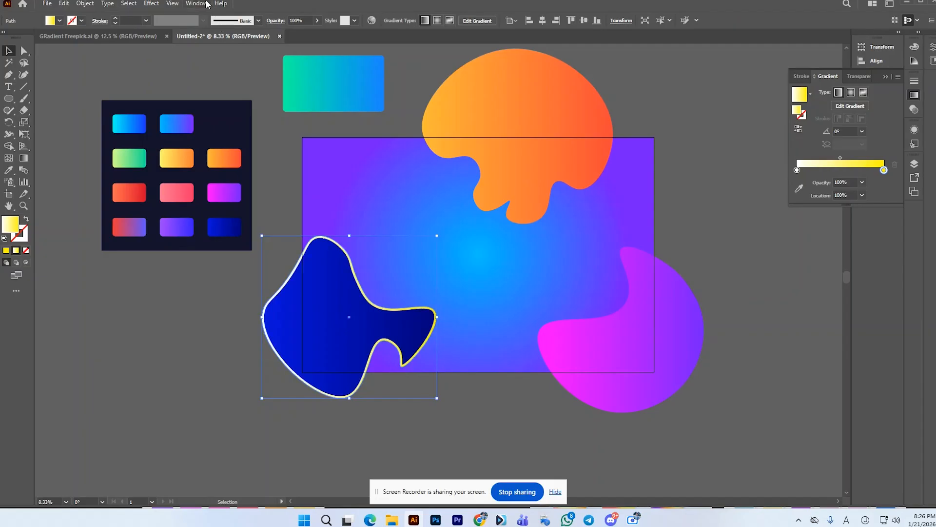
Step: Try an Inner Glow in Screen mode on the outer white-to-yellow blob, and cancel it
{"action": "left_click", "coordinate": [159, 4]}
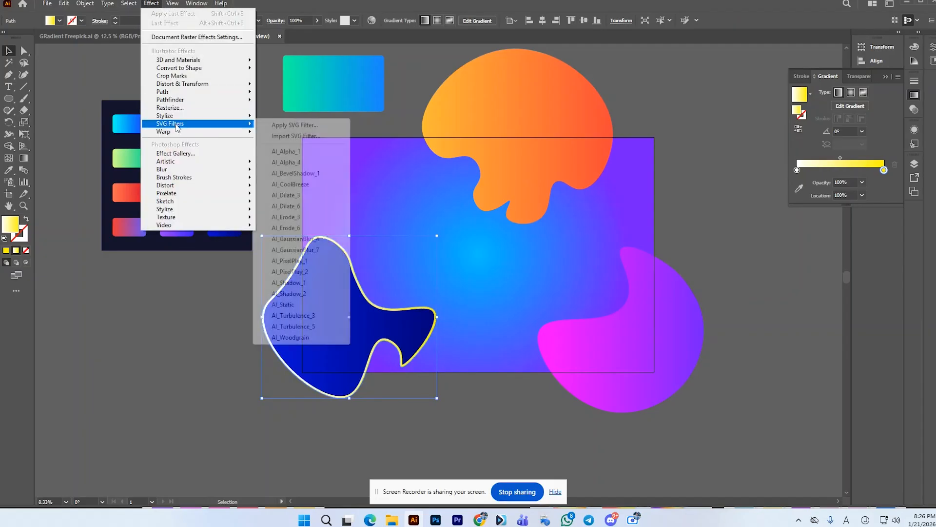
{"action": "mouse_move", "coordinate": [175, 125]}
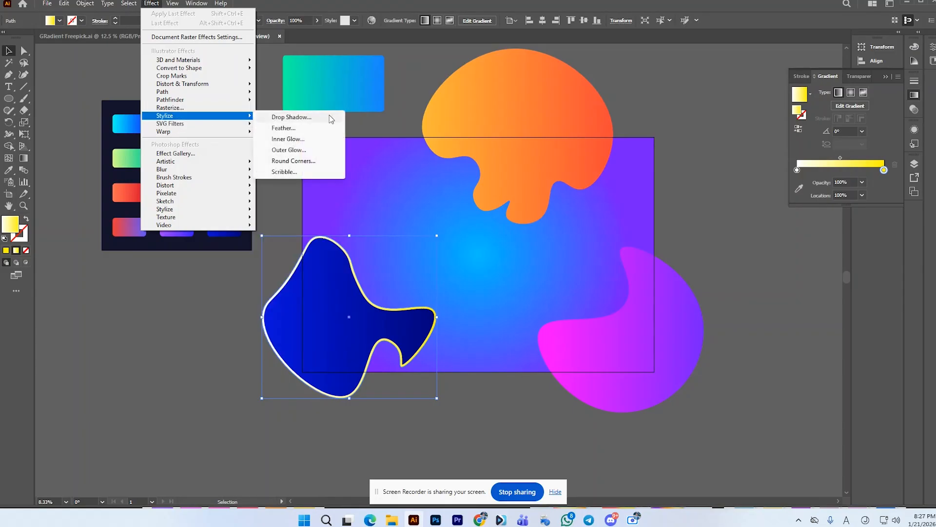
{"action": "left_click", "coordinate": [308, 139]}
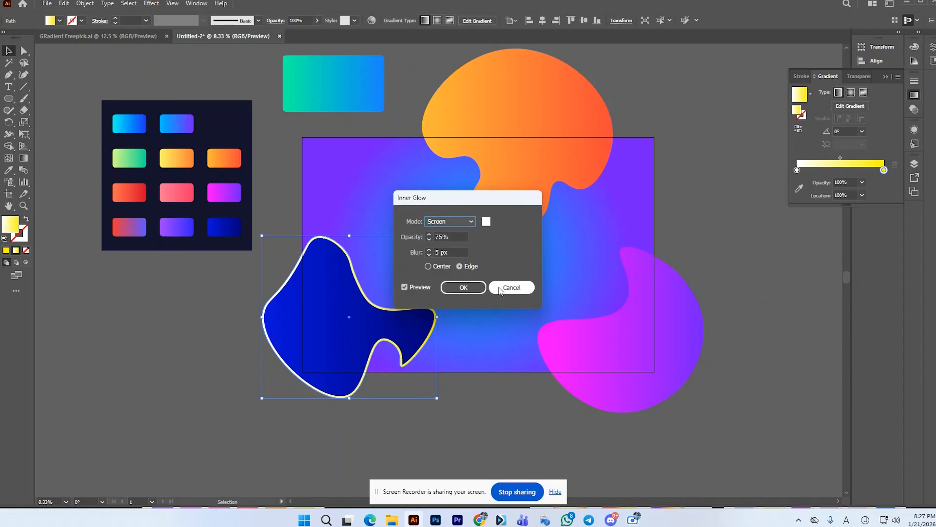
{"action": "left_click", "coordinate": [405, 287]}
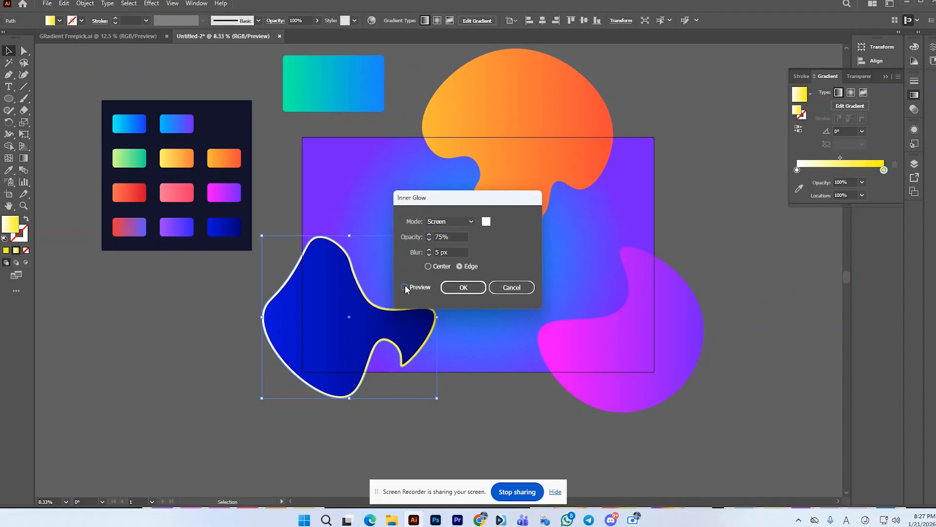
{"action": "left_click", "coordinate": [474, 222]}
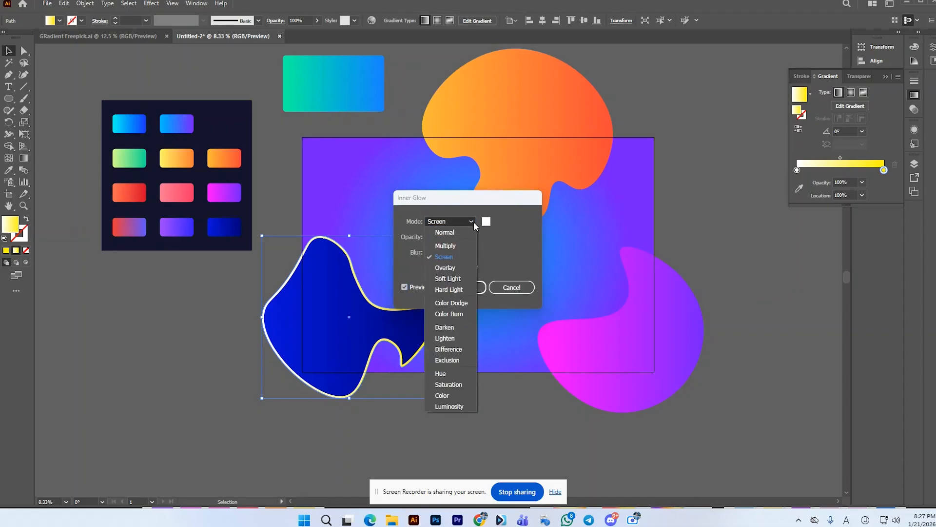
{"action": "left_click", "coordinate": [518, 291]}
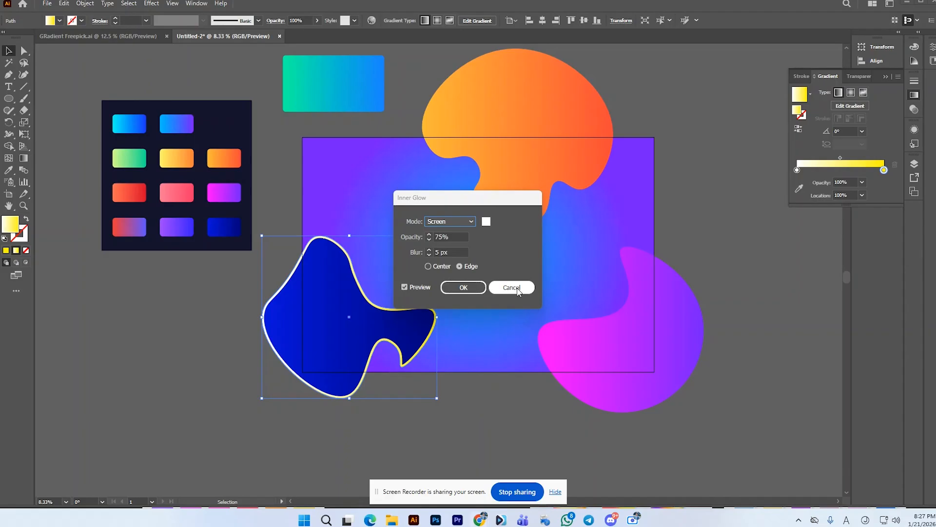
{"action": "left_click", "coordinate": [518, 289]}
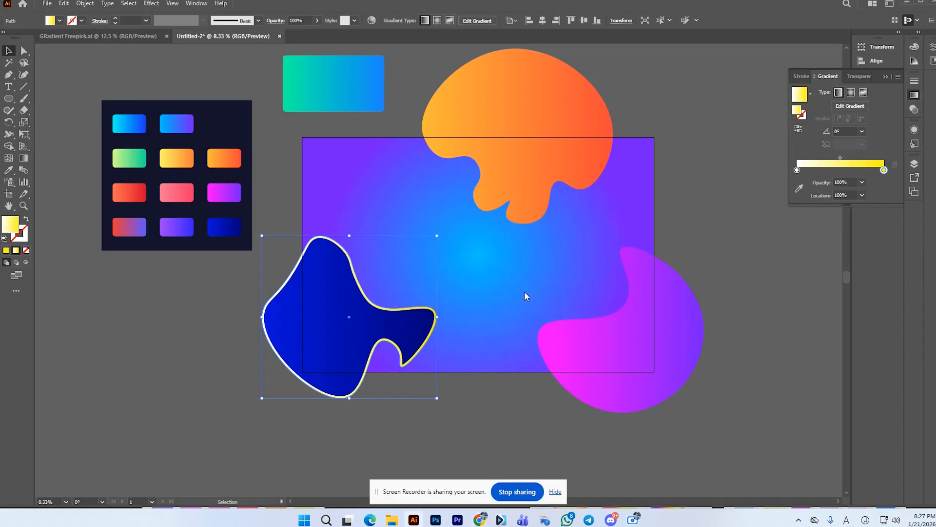
Step: Try an Outer Glow in Screen mode with a 7 px blur on the outer white-to-yellow blob, and cancel it
{"action": "left_click", "coordinate": [151, 3]}
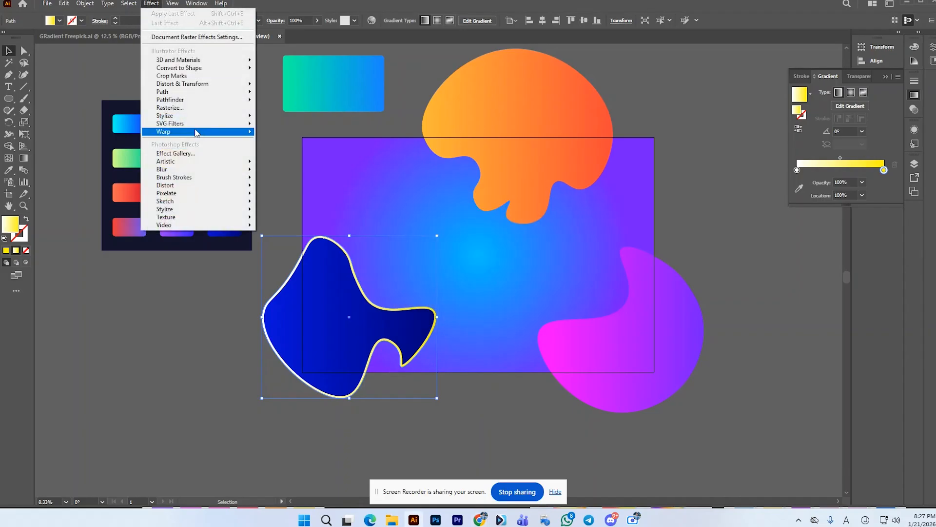
{"action": "mouse_move", "coordinate": [186, 116]}
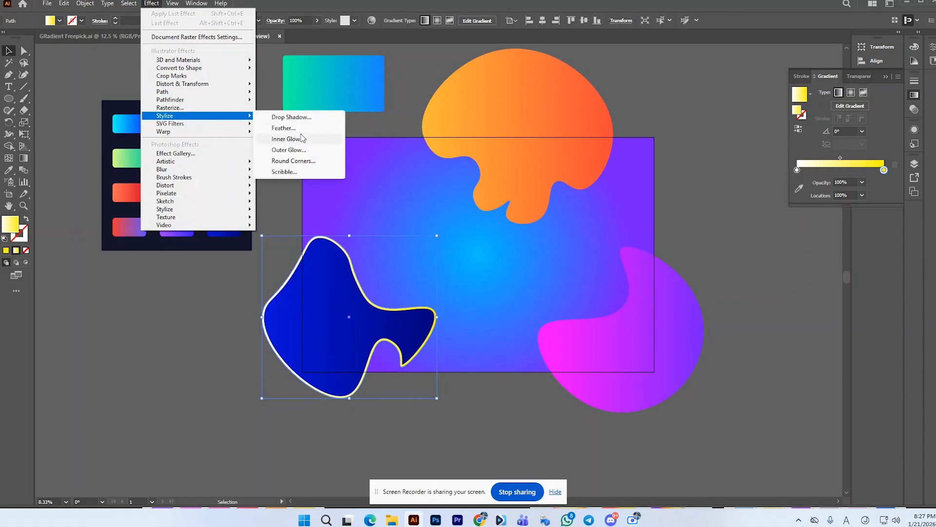
{"action": "left_click", "coordinate": [302, 151]}
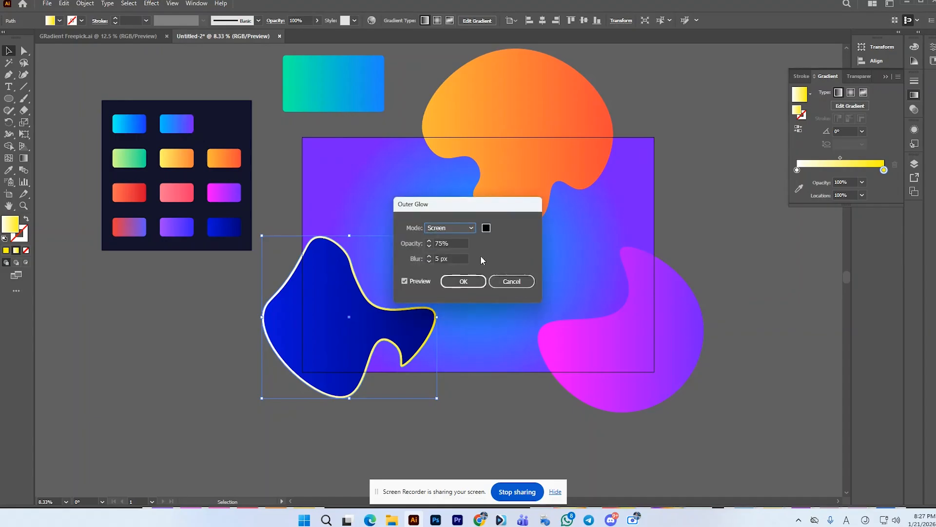
{"action": "left_click", "coordinate": [431, 259]}
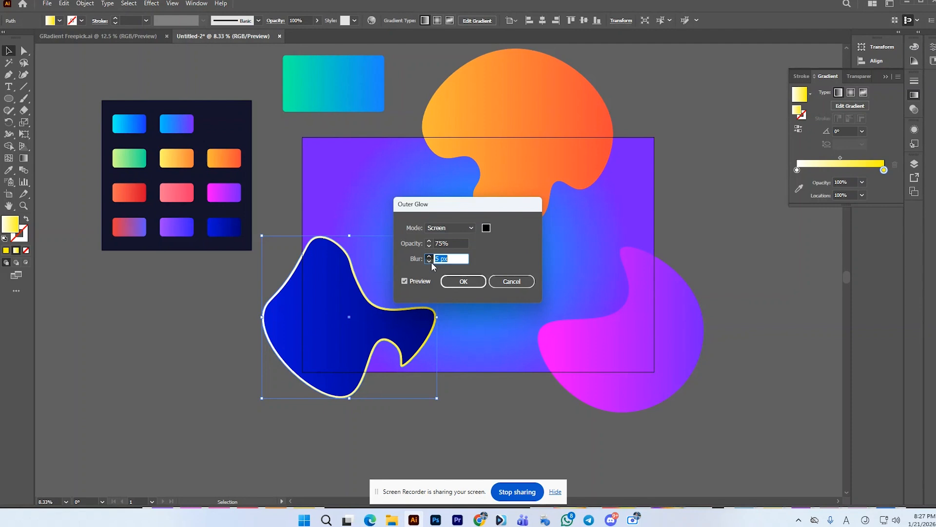
{"action": "left_click", "coordinate": [429, 261]}
{"action": "type", "text": "7"}
{"action": "left_click", "coordinate": [523, 284]}
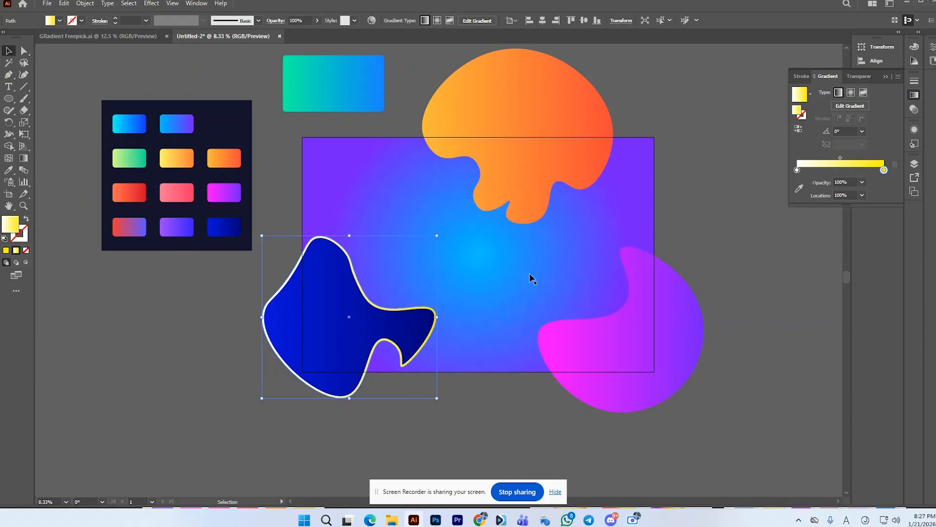
Step: Lower the opacity of the white-to-yellow blob behind the dark blue one to 17% for a subtle rim
{"action": "left_click", "coordinate": [688, 219]}
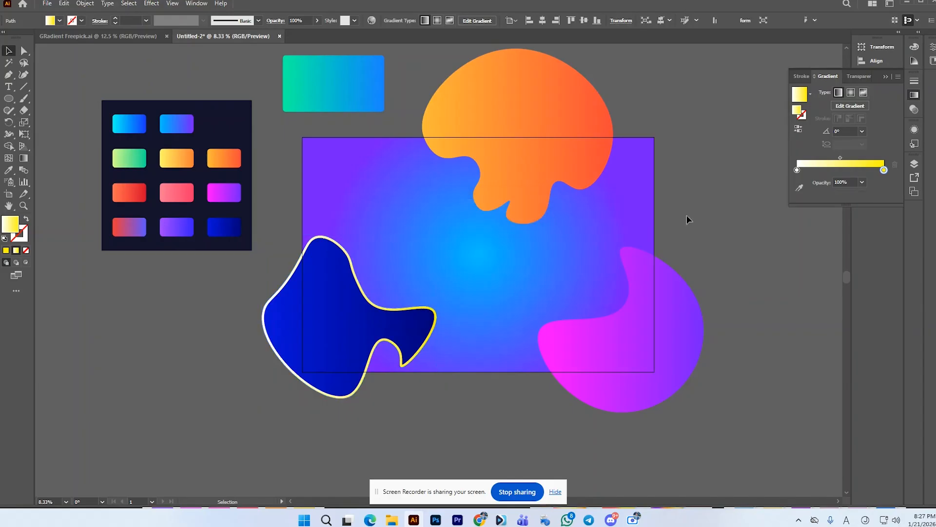
{"action": "left_click", "coordinate": [395, 318]}
{"action": "left_click", "coordinate": [317, 20]}
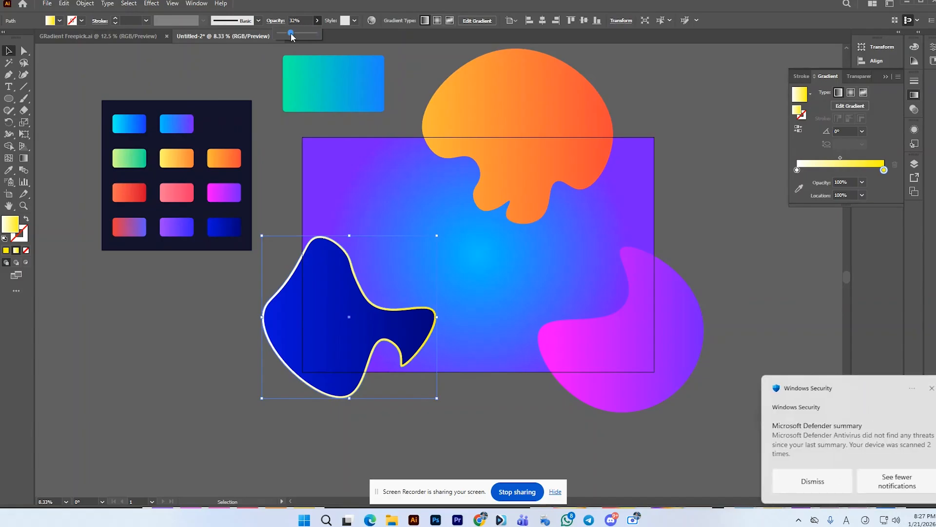
{"action": "left_click", "coordinate": [287, 33]}
{"action": "left_click_drag", "start_coordinate": [286, 35], "coordinate": [285, 35]}
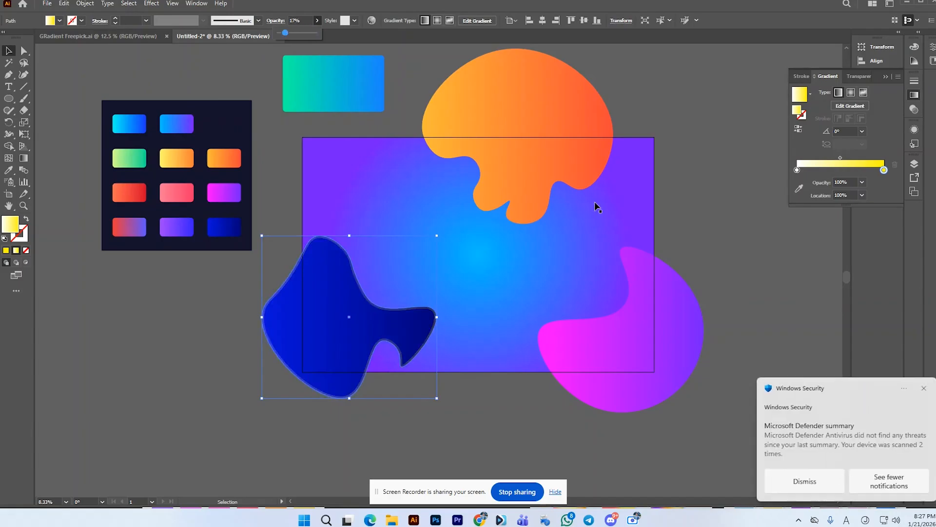
{"action": "left_click", "coordinate": [703, 208]}
{"action": "left_click", "coordinate": [742, 216]}
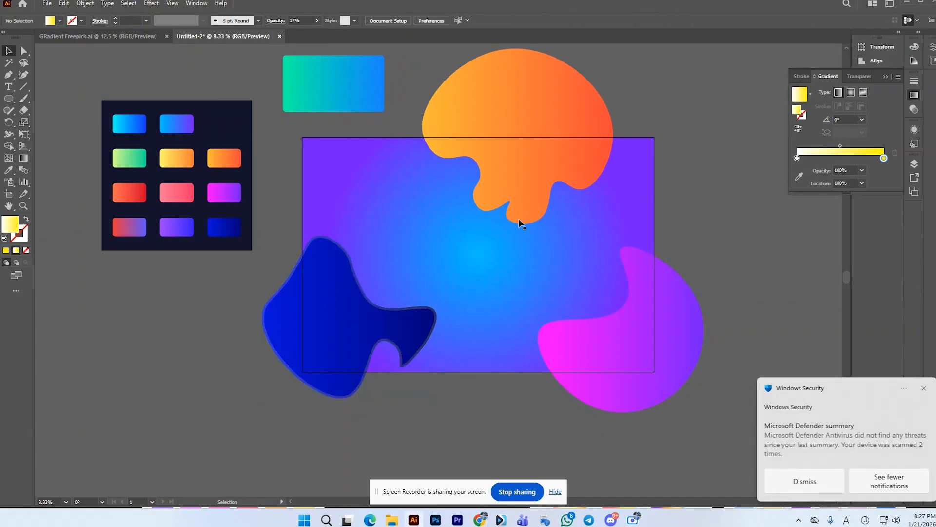
{"action": "left_click", "coordinate": [427, 310]}
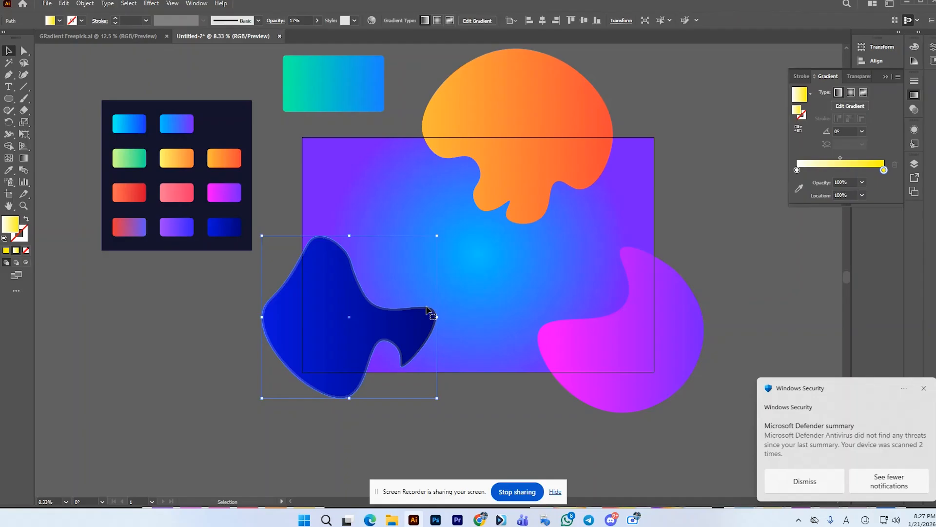
Step: Create an inset copy of the magenta-purple blob with a -40 px round-join offset, and set the outer blob's opacity to 39%
{"action": "left_click", "coordinate": [628, 318]}
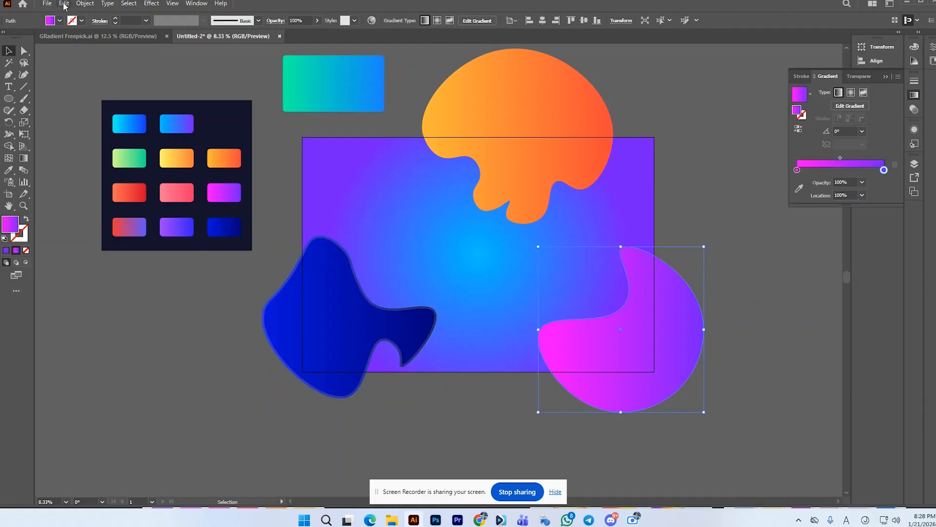
{"action": "left_click", "coordinate": [92, 4]}
{"action": "mouse_move", "coordinate": [112, 256]}
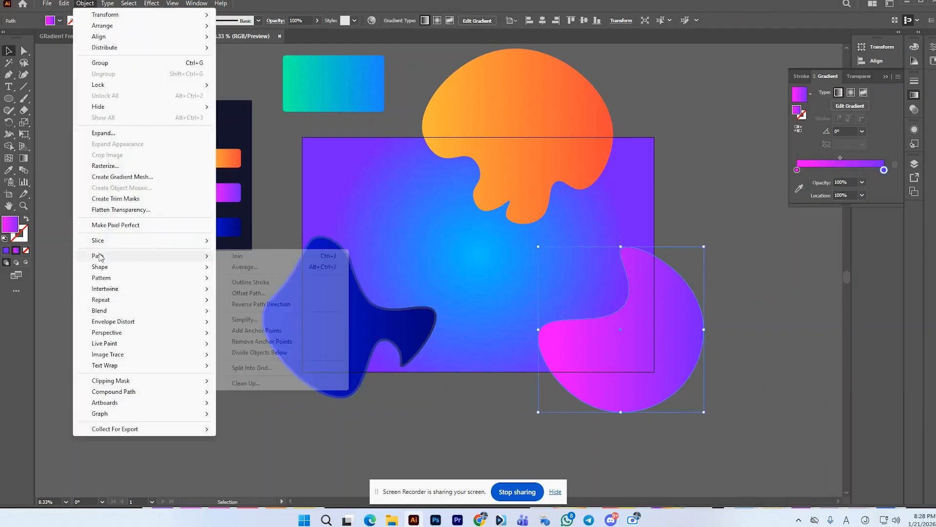
{"action": "left_click", "coordinate": [280, 294]}
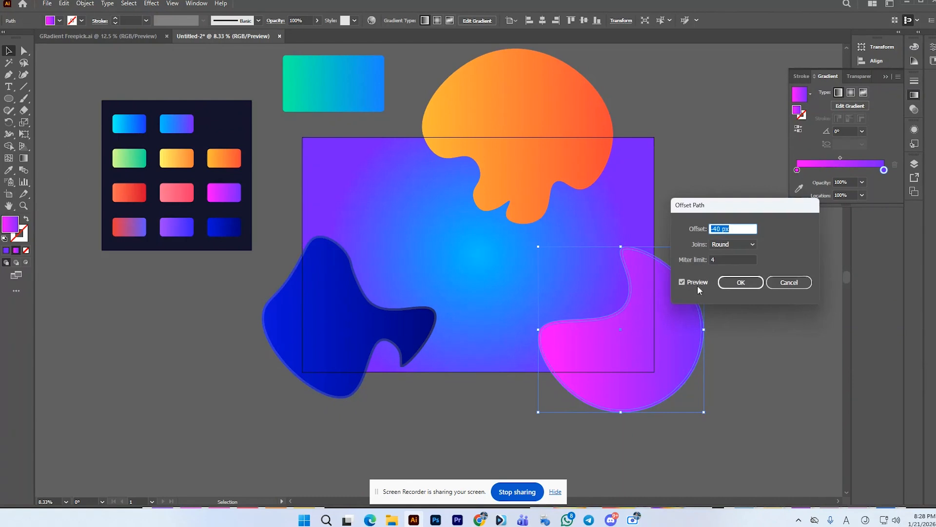
{"action": "left_click", "coordinate": [728, 285]}
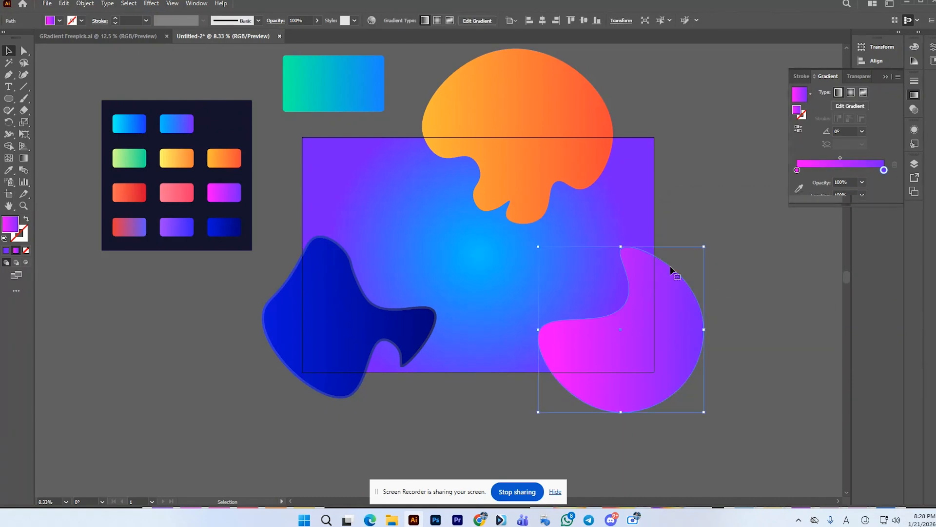
{"action": "left_click", "coordinate": [317, 21]}
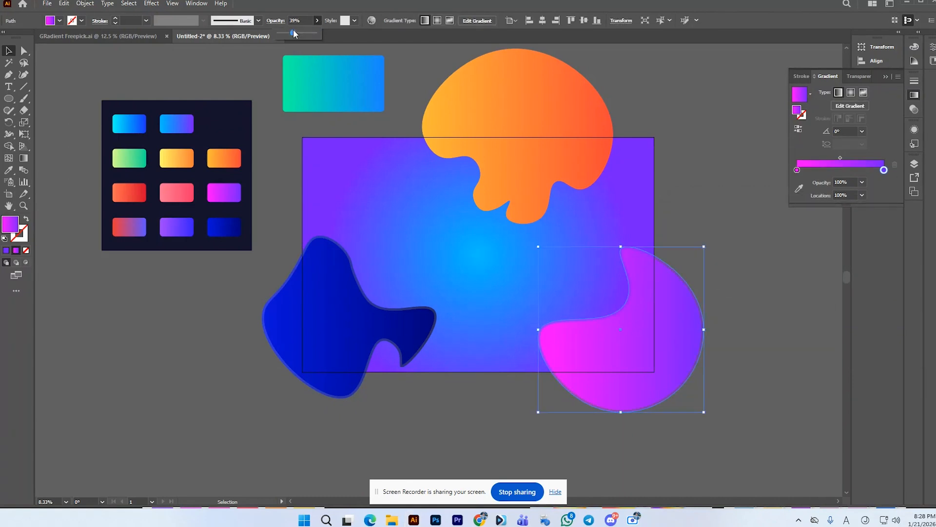
{"action": "left_click", "coordinate": [712, 183]}
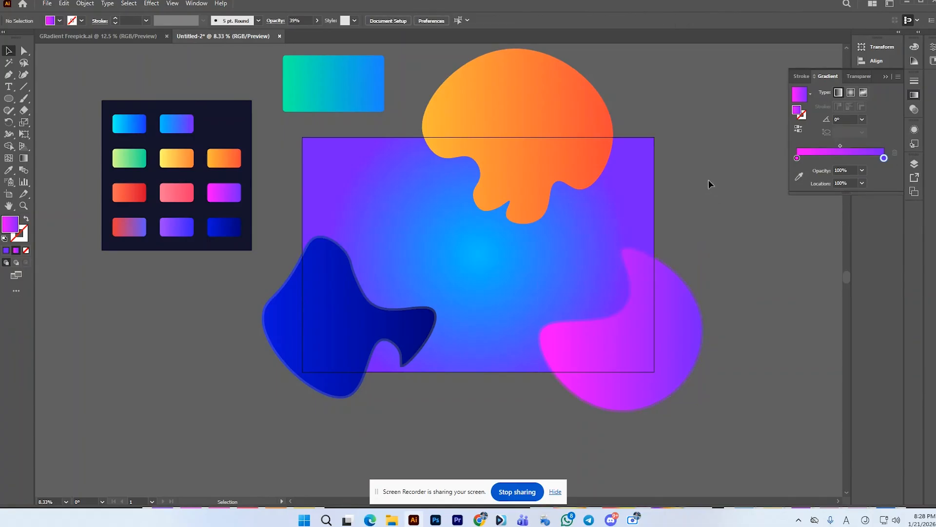
Step: Create an inset offset copy of the orange blob, and set the outer blob's opacity to 33%
{"action": "left_click", "coordinate": [478, 133]}
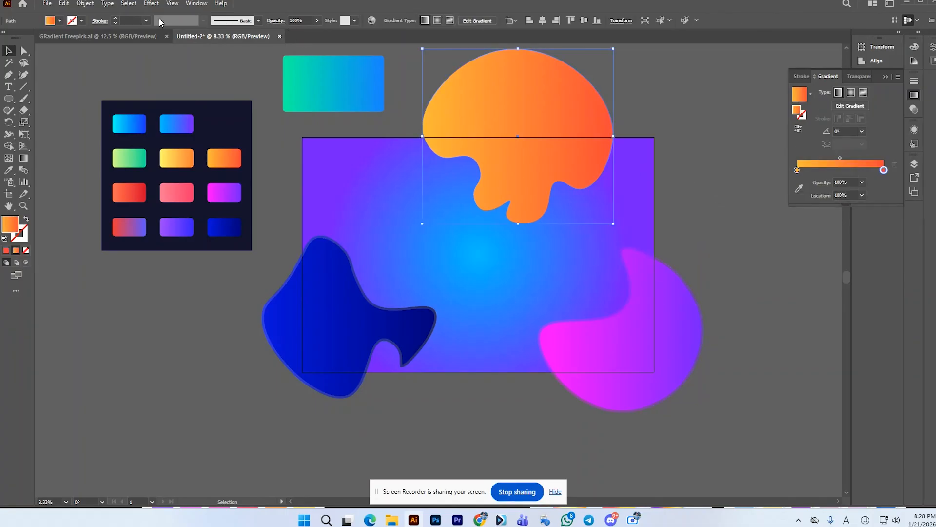
{"action": "left_click", "coordinate": [85, 3]}
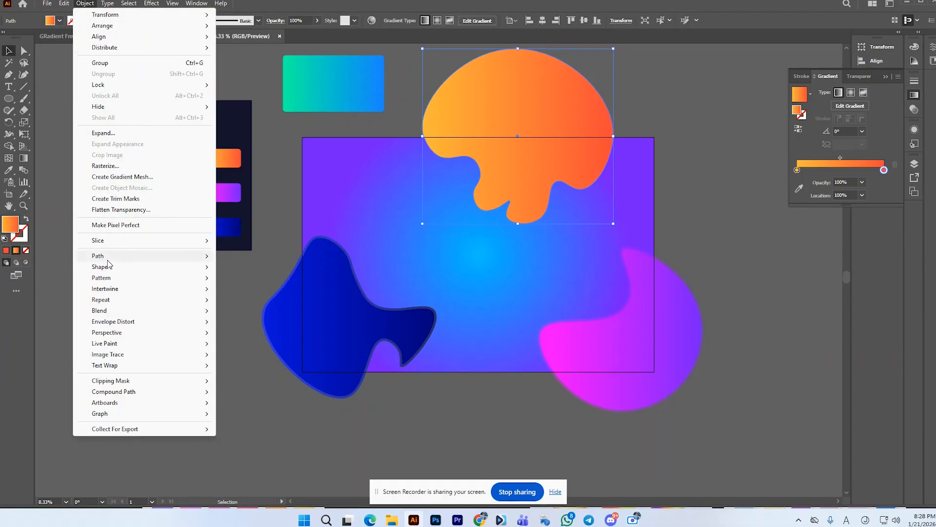
{"action": "mouse_move", "coordinate": [110, 260]}
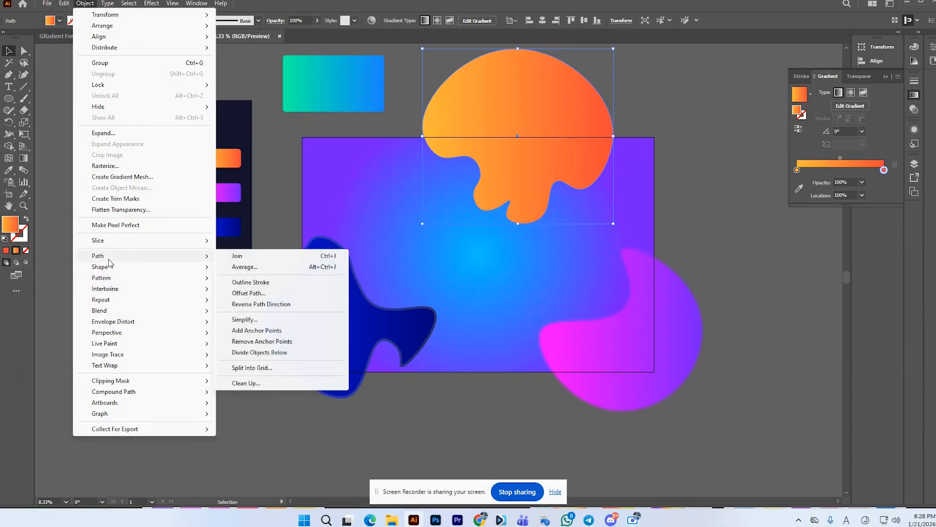
{"action": "left_click", "coordinate": [258, 293]}
{"action": "left_click", "coordinate": [744, 283]}
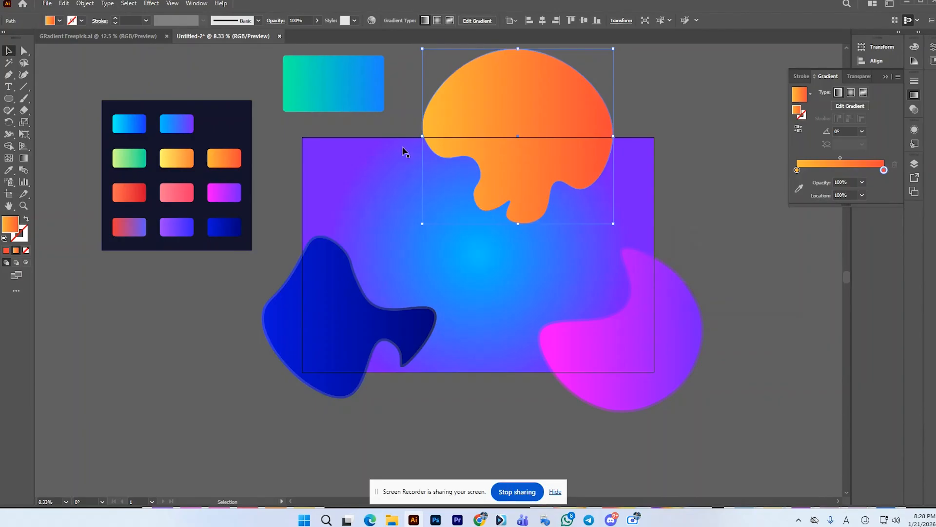
{"action": "left_click", "coordinate": [318, 21]}
{"action": "left_click_drag", "start_coordinate": [316, 33], "coordinate": [291, 34]}
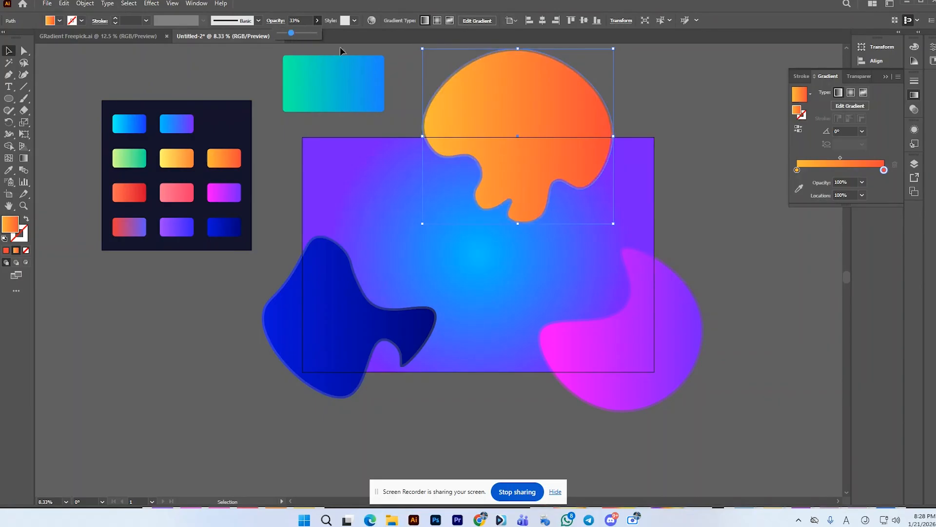
{"action": "left_click", "coordinate": [389, 60]}
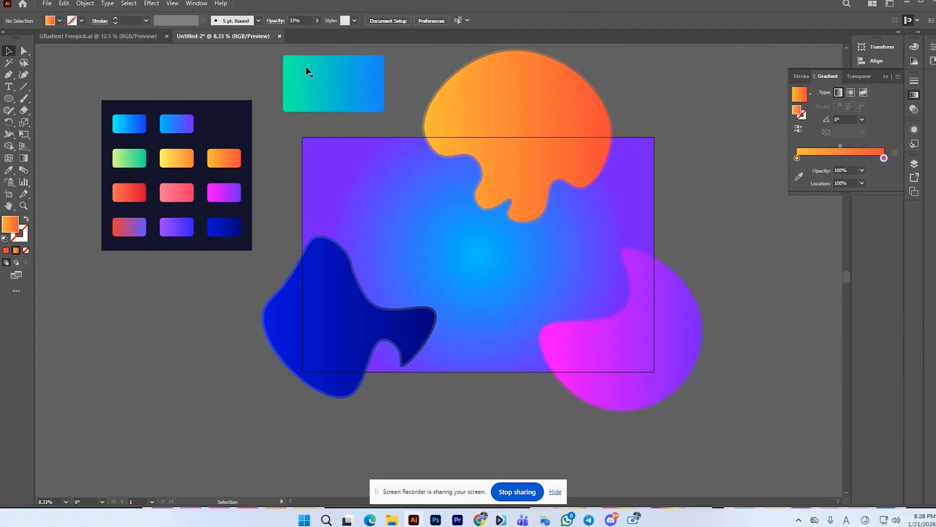
Step: Draw an orange gradient circle about 660 px wide in the notch above the dark blue blob's arm
{"action": "left_click", "coordinate": [9, 98]}
{"action": "left_click_drag", "start_coordinate": [220, 303], "coordinate": [599, 222]}
{"action": "key", "text": "v"}
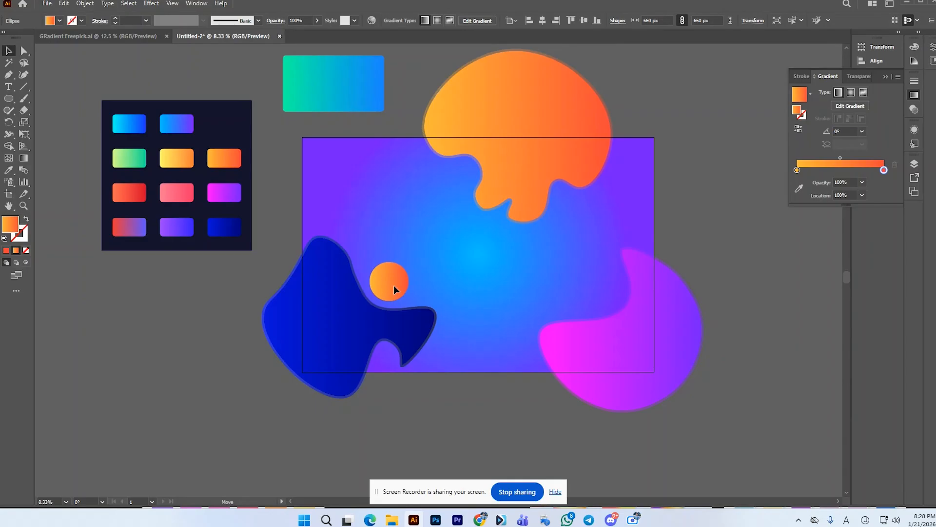
{"action": "left_click_drag", "start_coordinate": [391, 287], "coordinate": [387, 288]}
{"action": "left_click", "coordinate": [406, 306], "text": "shift"}
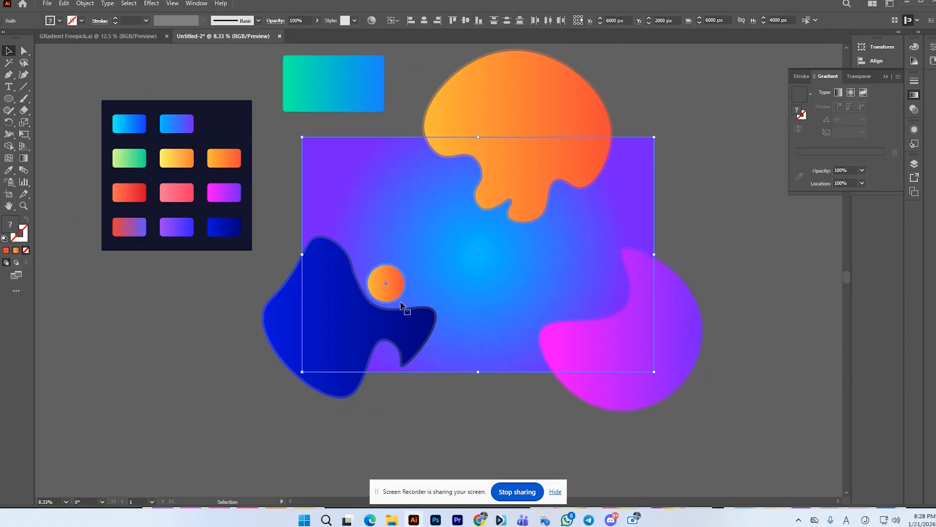
{"action": "left_click", "coordinate": [260, 272]}
Step: Scale the orange circle down to about 626 px and change its fill to a radial gradient
{"action": "left_click", "coordinate": [388, 285]}
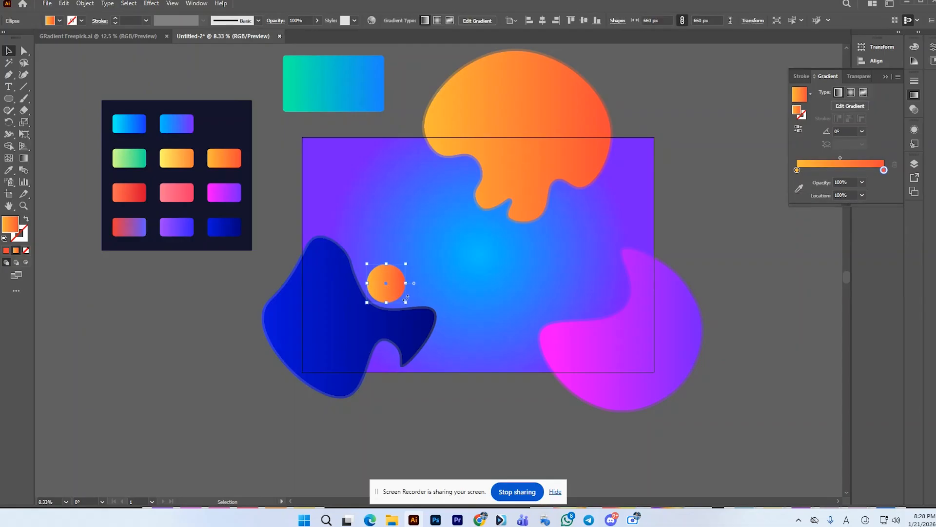
{"action": "left_click_drag", "start_coordinate": [405, 302], "coordinate": [405, 304]}
{"action": "scroll", "coordinate": [385, 284], "scroll_direction": "up", "scroll_amount": 2}
{"action": "left_click", "coordinate": [851, 94]}
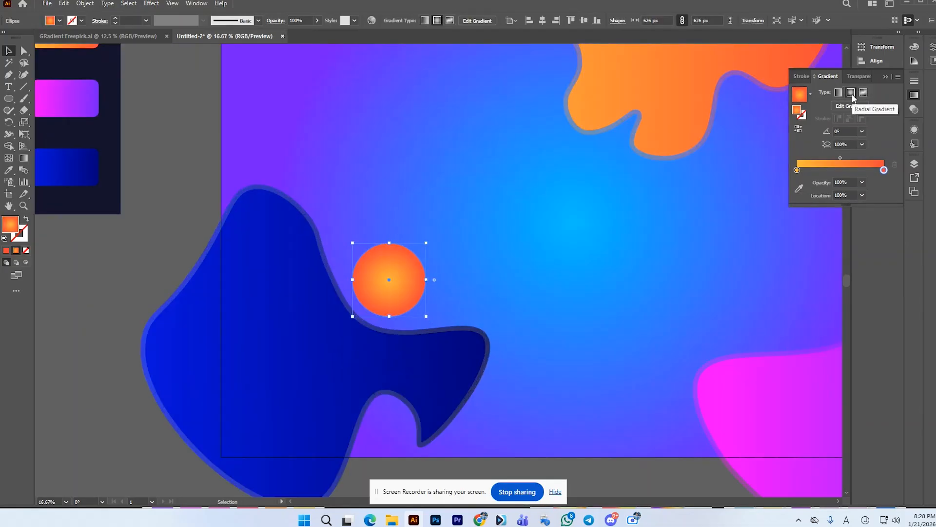
Step: Create a slightly smaller concentric copy of the radial orange circle on top of it
{"action": "scroll", "coordinate": [462, 217], "scroll_direction": "down", "scroll_amount": 1}
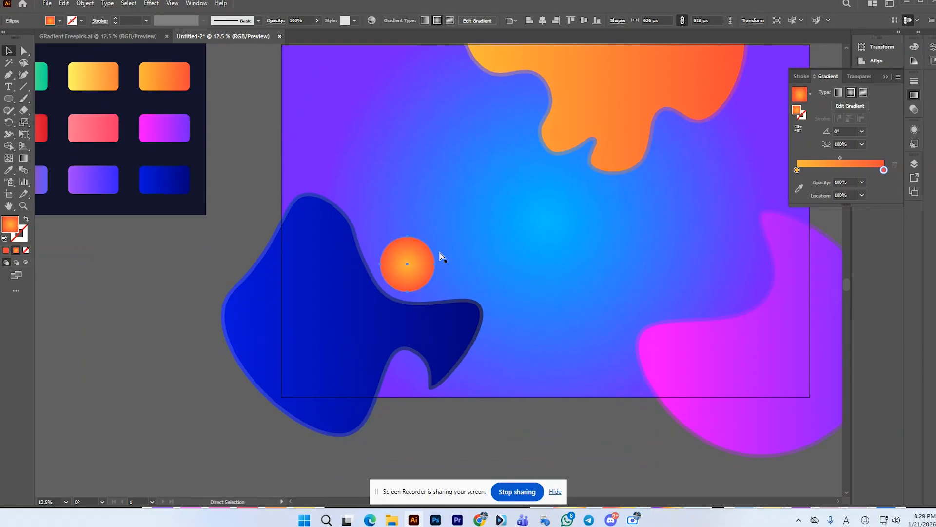
{"action": "key", "text": "v"}
{"action": "left_click_drag", "start_coordinate": [435, 291], "coordinate": [434, 291]}
{"action": "left_click", "coordinate": [259, 221]}
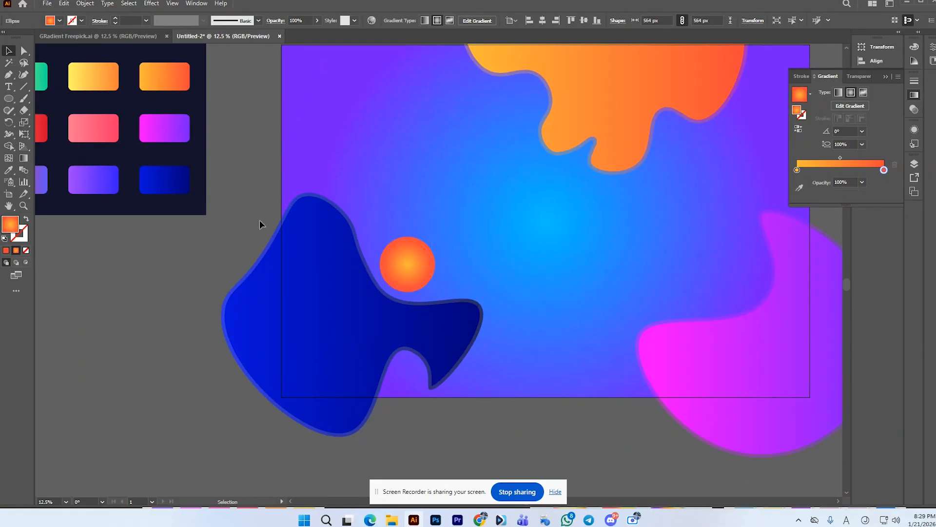
Step: Reverse the outer circle's radial gradient and move its red-orange stop to about 92% for a thin yellow rim
{"action": "left_click", "coordinate": [415, 238]}
{"action": "left_click", "coordinate": [801, 129]}
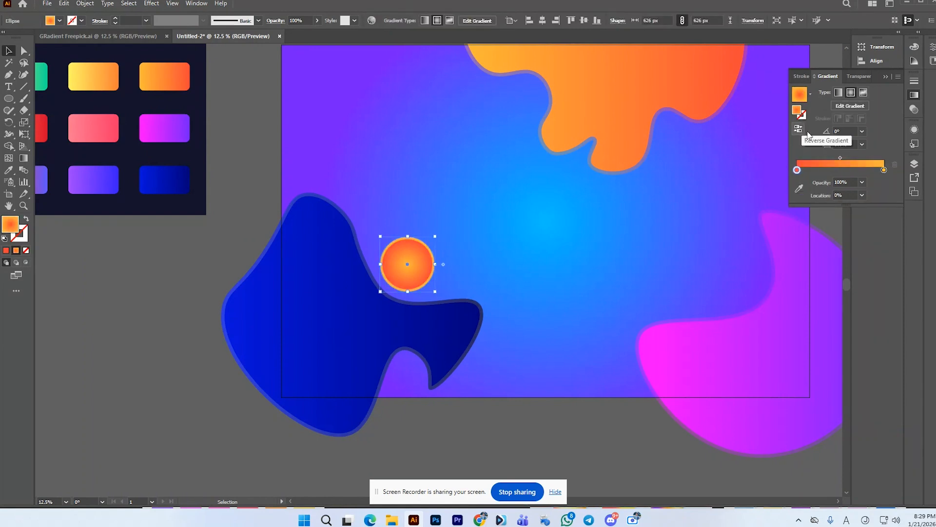
{"action": "left_click_drag", "start_coordinate": [797, 170], "coordinate": [880, 175]}
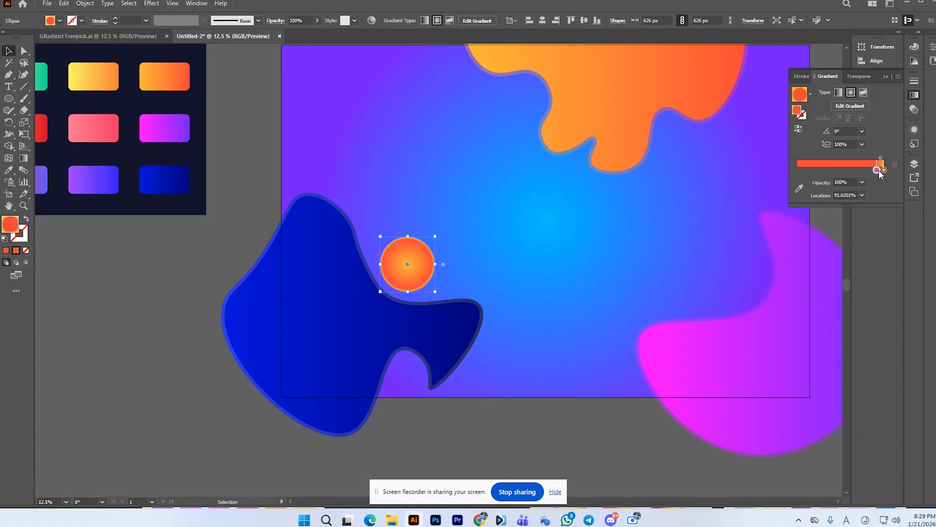
{"action": "left_click", "coordinate": [258, 174]}
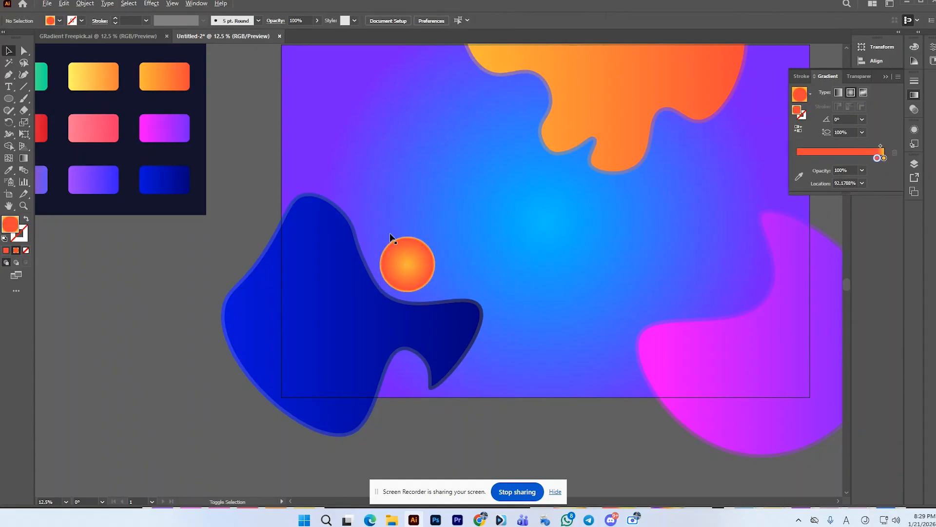
Step: Apply the dark blue blob's gradient to the outer blob behind it, and reverse that gradient
{"action": "scroll", "coordinate": [391, 233], "scroll_direction": "up", "scroll_amount": 3}
{"action": "left_click", "coordinate": [278, 195]}
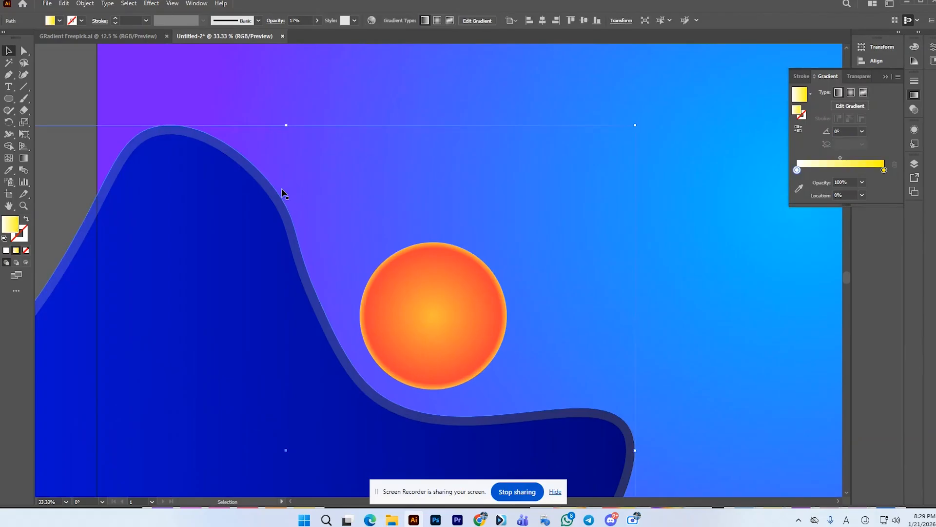
{"action": "scroll", "coordinate": [291, 192], "scroll_direction": "down", "scroll_amount": 4}
{"action": "key", "text": "i"}
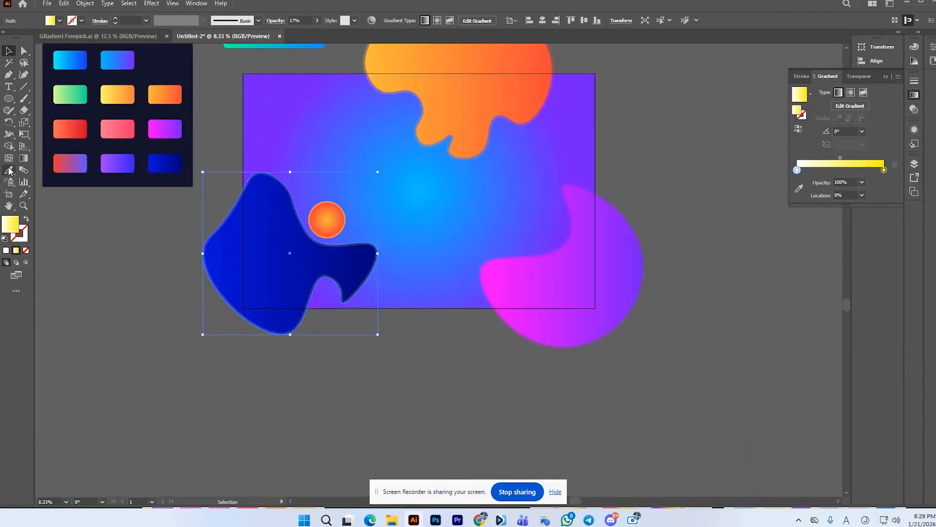
{"action": "left_click", "coordinate": [276, 209]}
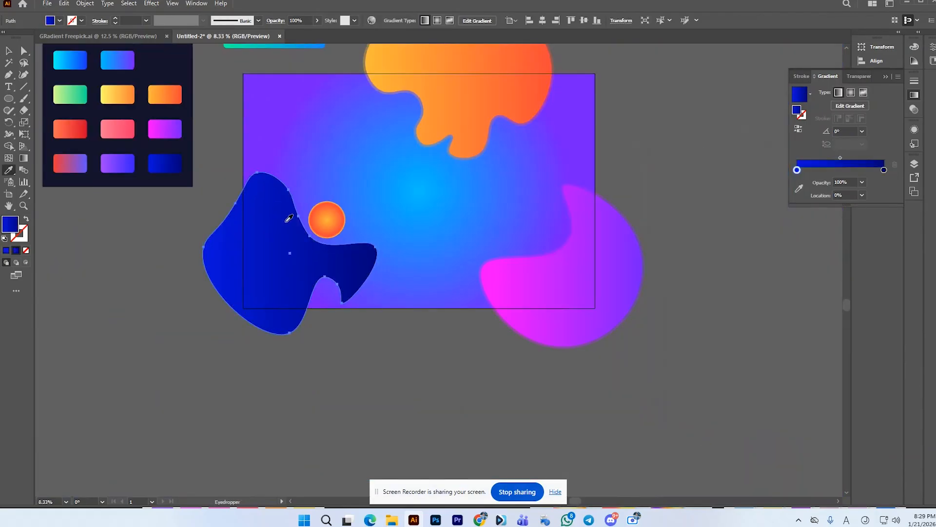
{"action": "left_click", "coordinate": [803, 130]}
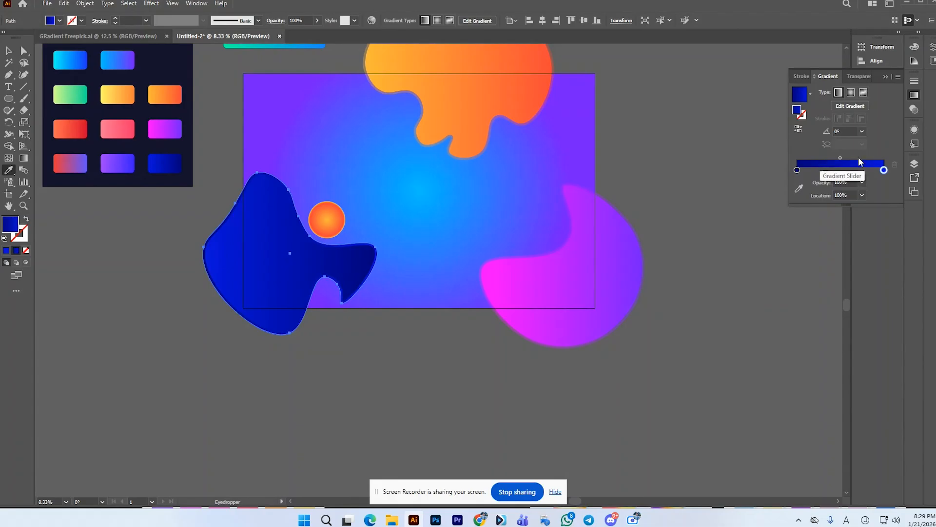
Step: Move the darkest stop of the outer blue blob's gradient to about 30%
{"action": "left_click", "coordinate": [797, 170]}
{"action": "left_click_drag", "start_coordinate": [798, 170], "coordinate": [803, 172]}
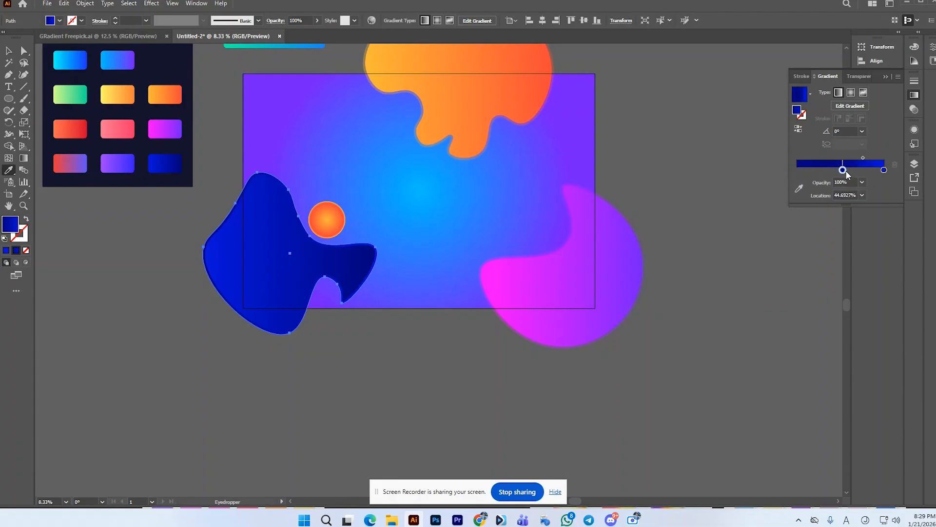
{"action": "left_click_drag", "start_coordinate": [839, 171], "coordinate": [827, 173]}
{"action": "left_click", "coordinate": [697, 177]}
{"action": "key", "text": "ctrl+z"}
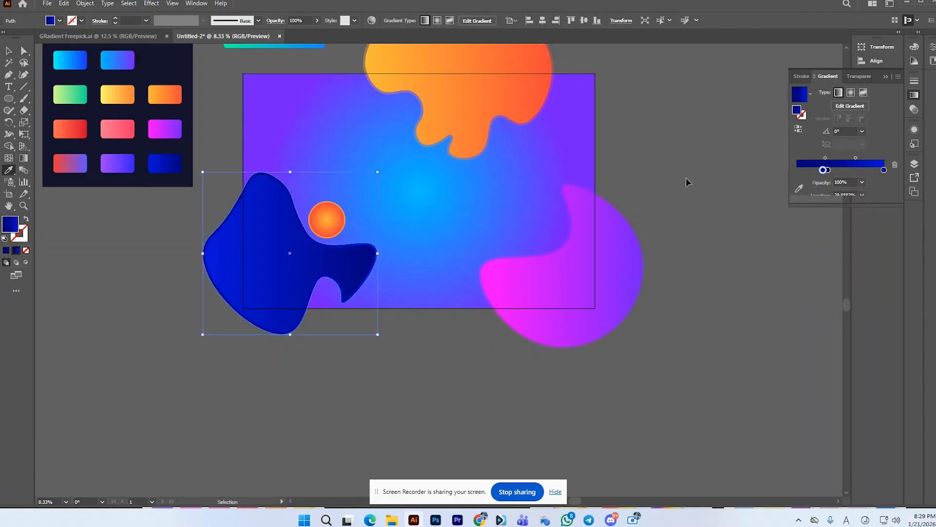
{"action": "key", "text": "v"}
Step: Group the two concentric orange circles and place a smaller copy of the group on the dark blue blob
{"action": "scroll", "coordinate": [320, 211], "scroll_direction": "up", "scroll_amount": 3}
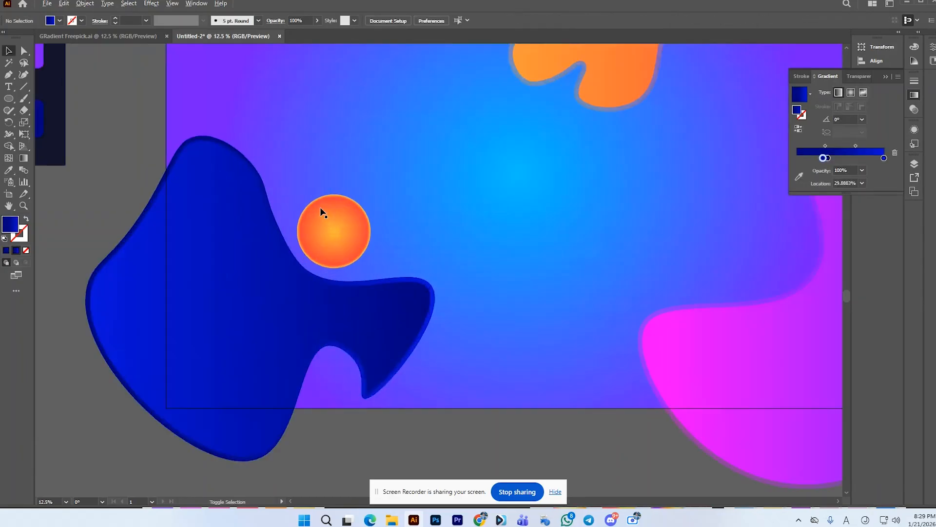
{"action": "left_click", "coordinate": [328, 202]}
{"action": "left_click", "coordinate": [327, 203]}
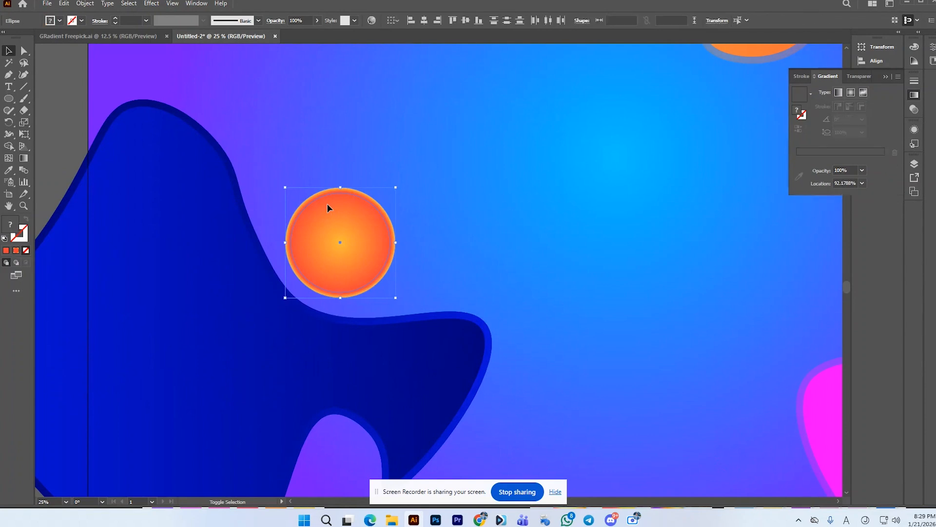
{"action": "scroll", "coordinate": [332, 202], "scroll_direction": "down", "scroll_amount": 4}
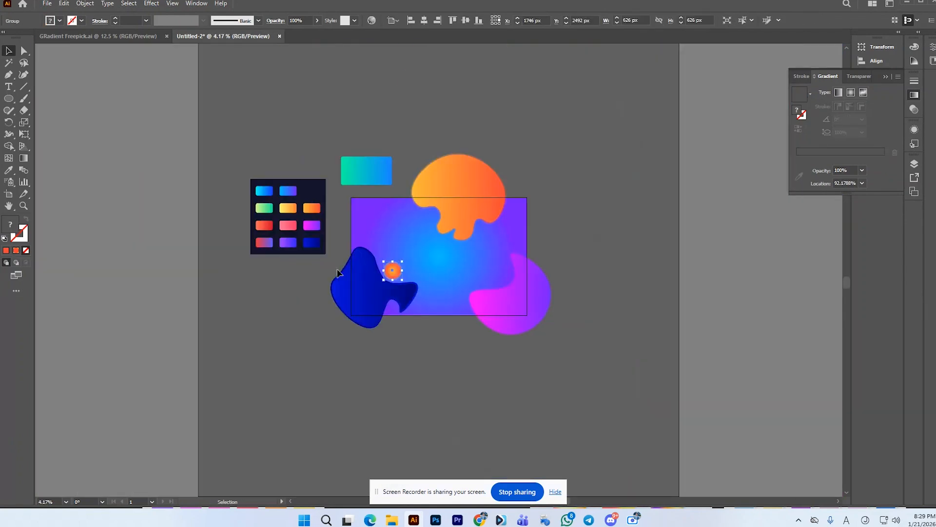
{"action": "left_click", "coordinate": [403, 339]}
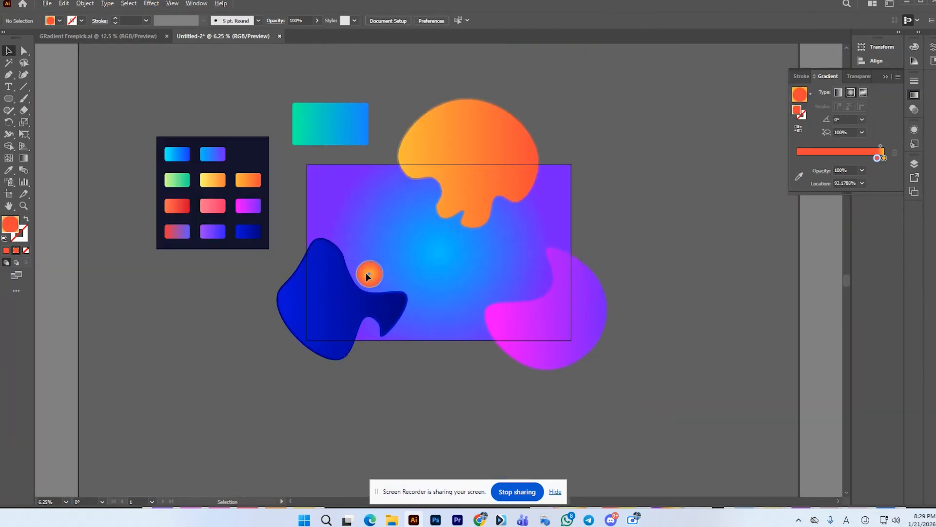
{"action": "left_click_drag", "start_coordinate": [365, 273], "coordinate": [332, 300]}
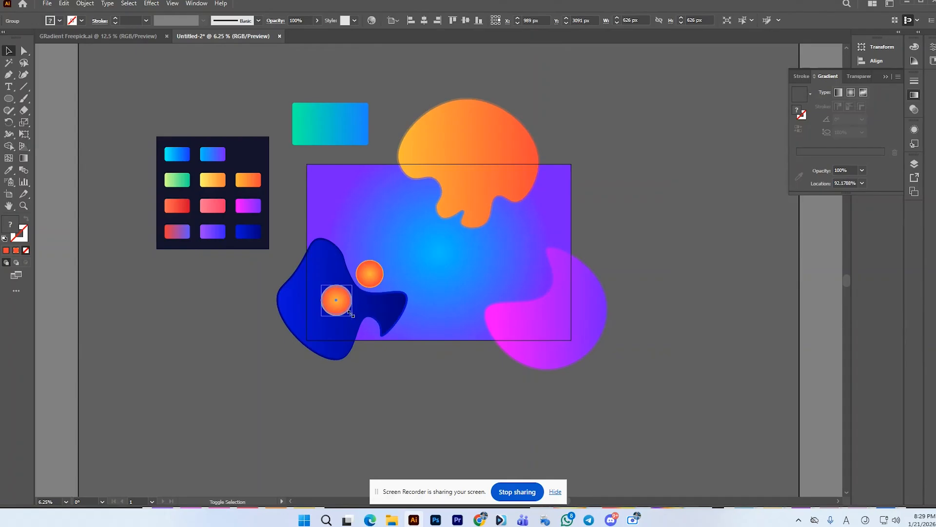
{"action": "left_click", "coordinate": [386, 367]}
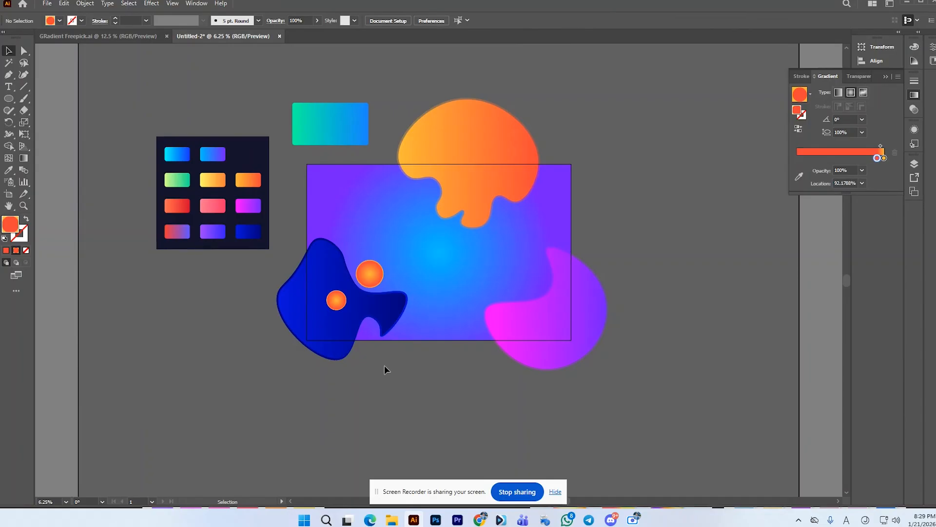
Step: Raise the opacity of the outer magenta-purple blob to 78%
{"action": "left_click", "coordinate": [564, 330]}
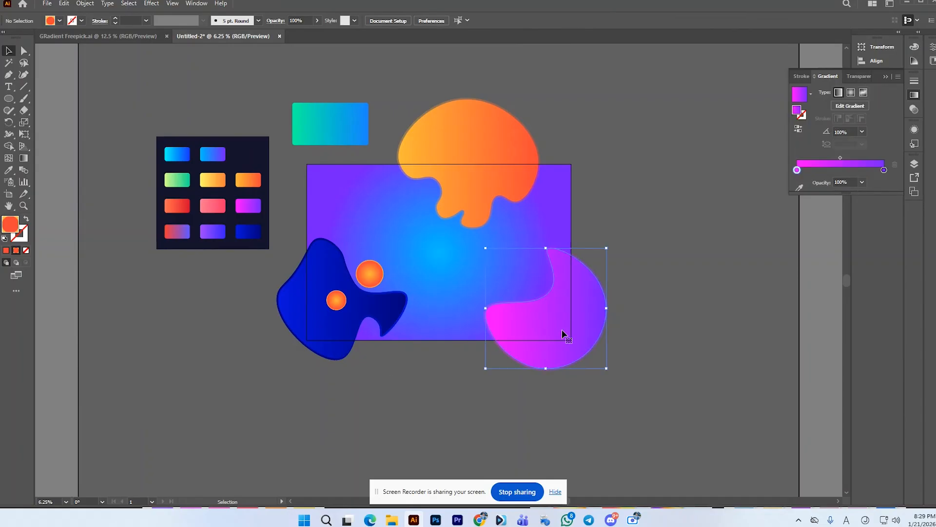
{"action": "left_click", "coordinate": [649, 313]}
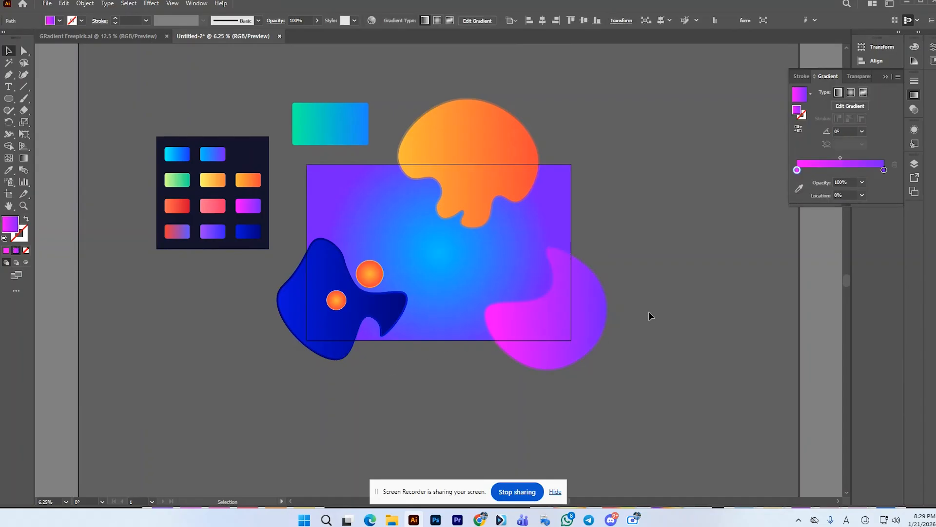
{"action": "left_click", "coordinate": [550, 280]}
{"action": "left_click", "coordinate": [605, 281]}
{"action": "left_click", "coordinate": [599, 276]}
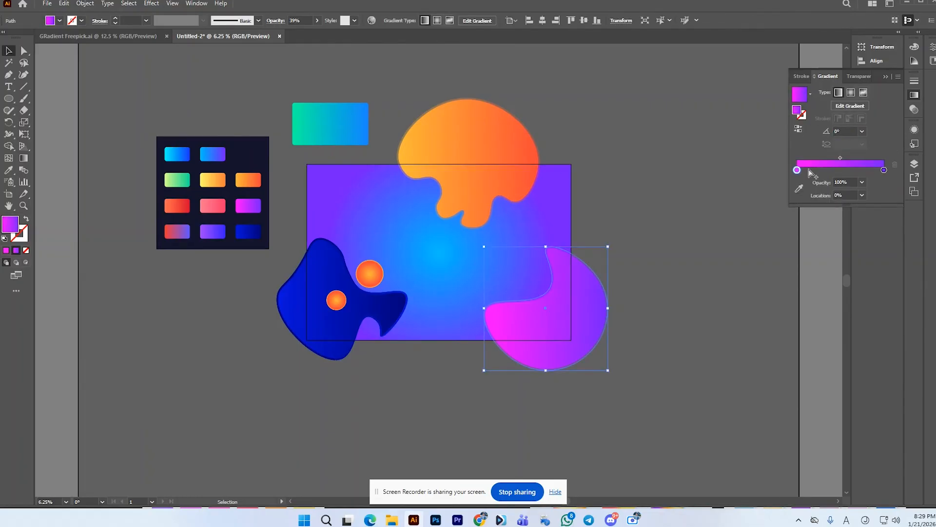
{"action": "left_click", "coordinate": [318, 20]}
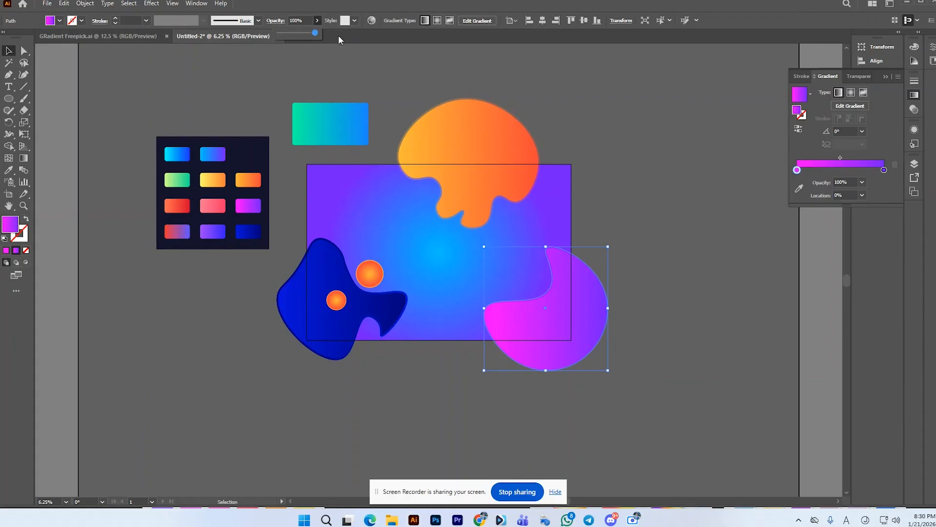
{"action": "left_click_drag", "start_coordinate": [316, 33], "coordinate": [307, 34]}
{"action": "left_click", "coordinate": [599, 246]}
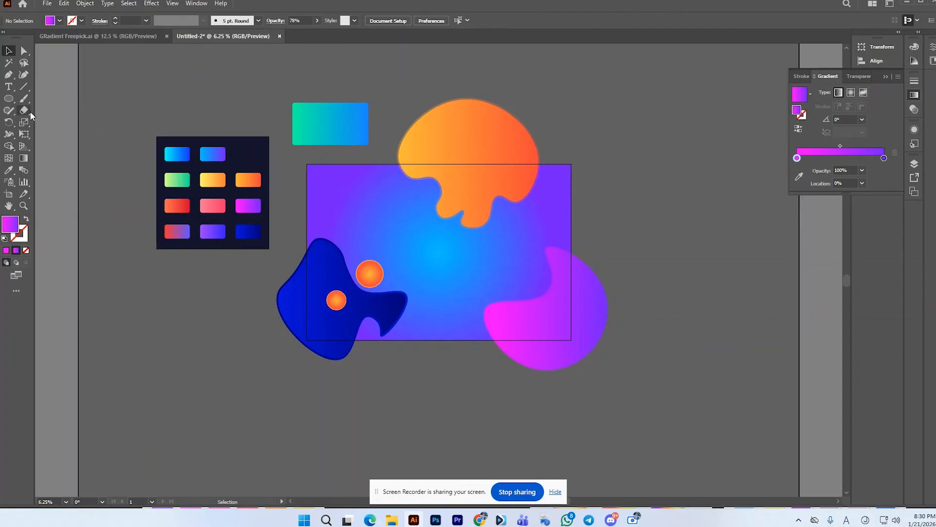
Step: Draw a circle between the orange and magenta blobs and fill it with the cyan-to-blue palette gradient
{"action": "left_click", "coordinate": [9, 99]}
{"action": "left_click_drag", "start_coordinate": [519, 231], "coordinate": [531, 251]}
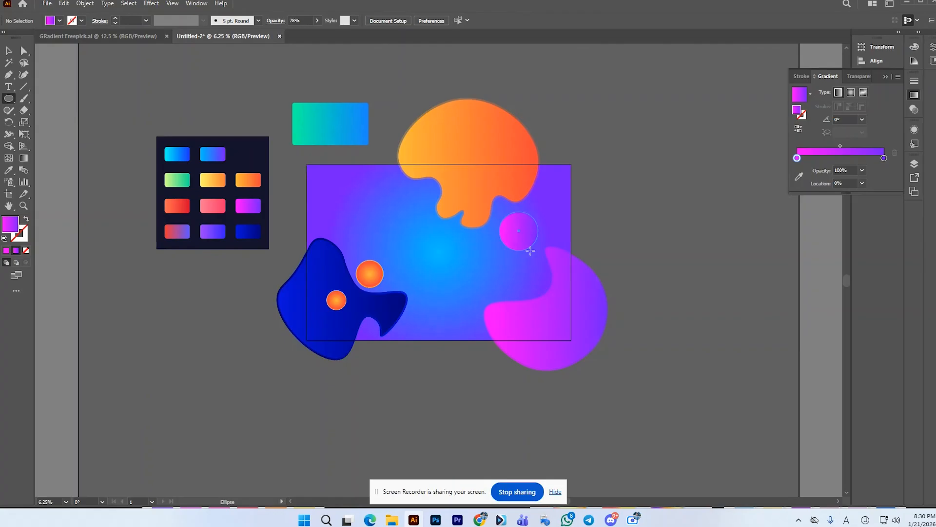
{"action": "left_click", "coordinate": [8, 170]}
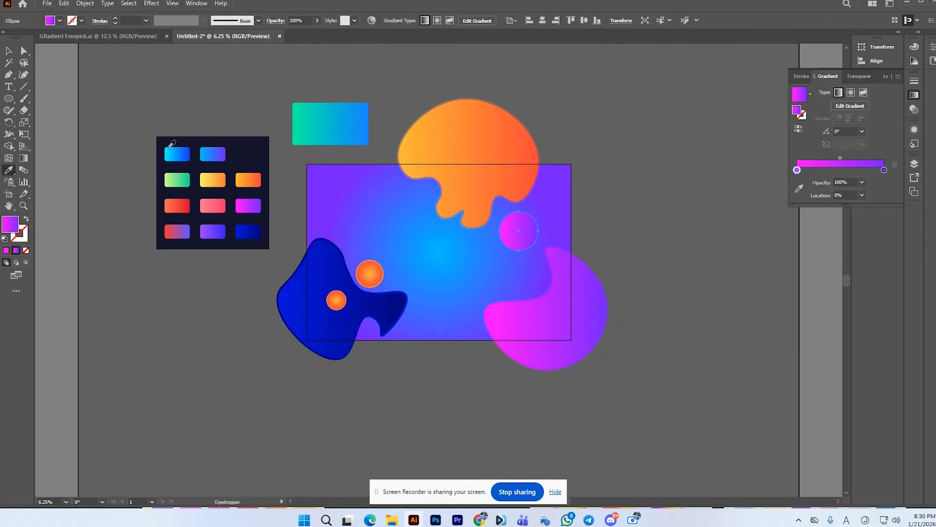
{"action": "left_click", "coordinate": [188, 154]}
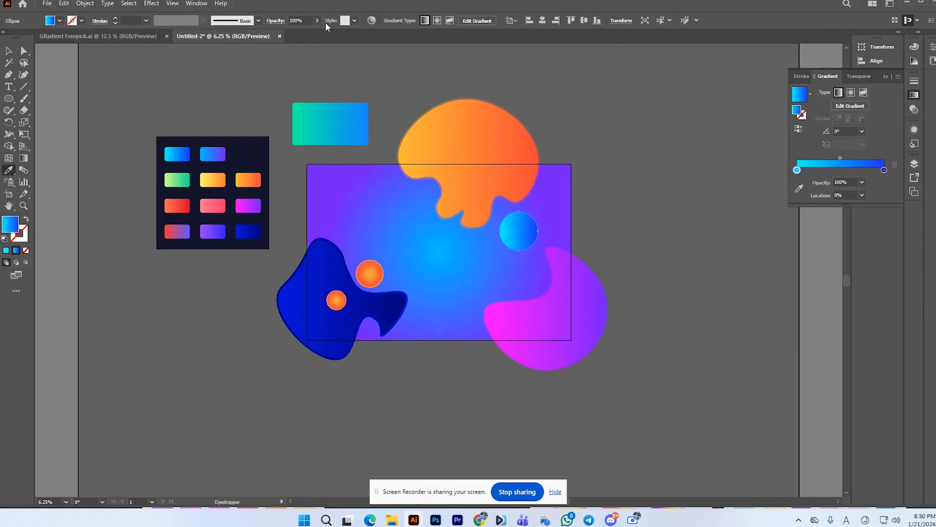
Step: Make the cyan-to-blue circle's gradient radial and add a concentric copy about 812 px wide in front of it
{"action": "left_click", "coordinate": [437, 20]}
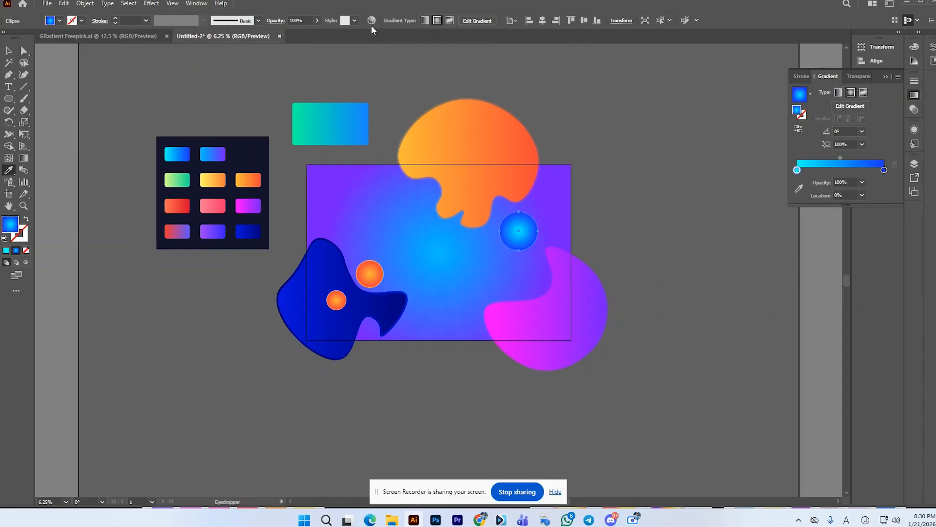
{"action": "key", "text": "v"}
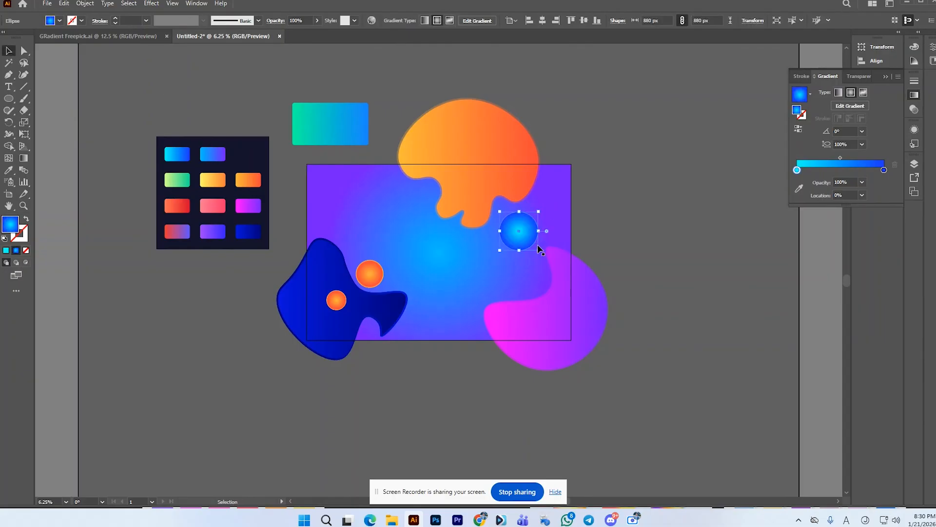
{"action": "left_click_drag", "start_coordinate": [537, 250], "coordinate": [538, 254]}
Step: Reverse the radial gradient of the smaller blue circle
{"action": "left_click", "coordinate": [798, 128]}
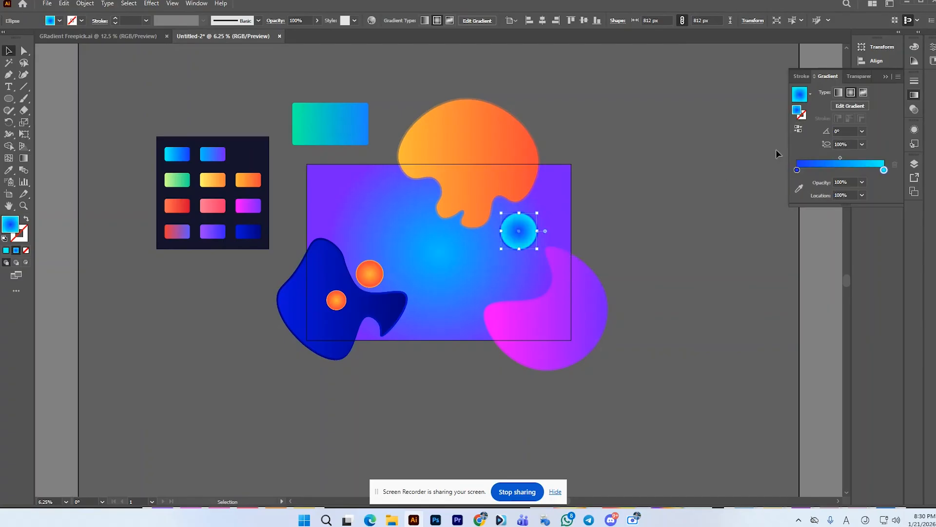
{"action": "left_click", "coordinate": [656, 198]}
{"action": "scroll", "coordinate": [535, 250], "scroll_direction": "up", "scroll_amount": 1}
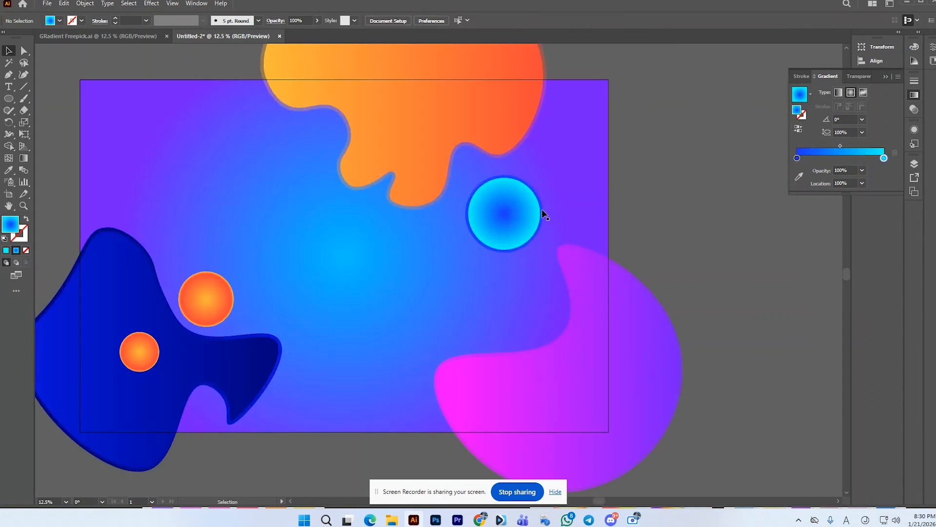
Step: Reverse the radial gradient of the larger circle behind it so blue is at the centre and cyan at the rim
{"action": "left_click", "coordinate": [530, 216]}
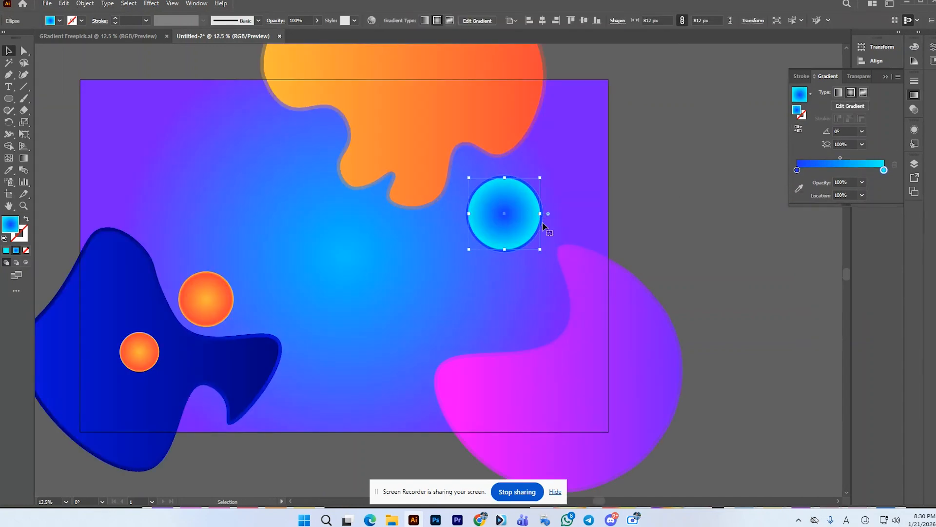
{"action": "left_click", "coordinate": [803, 127]}
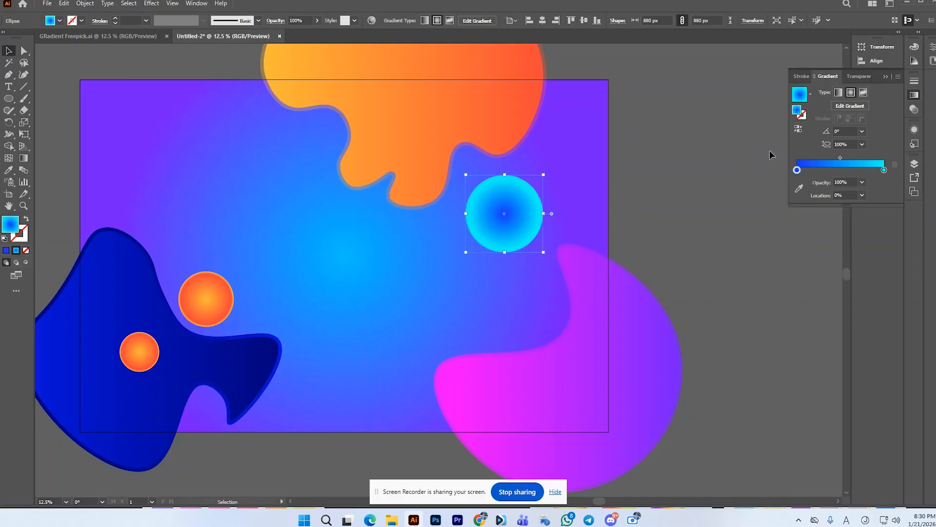
{"action": "left_click", "coordinate": [746, 163]}
Step: Flip the inner circle's gradient back to cyan at the centre and blue at the edge
{"action": "left_click", "coordinate": [523, 195]}
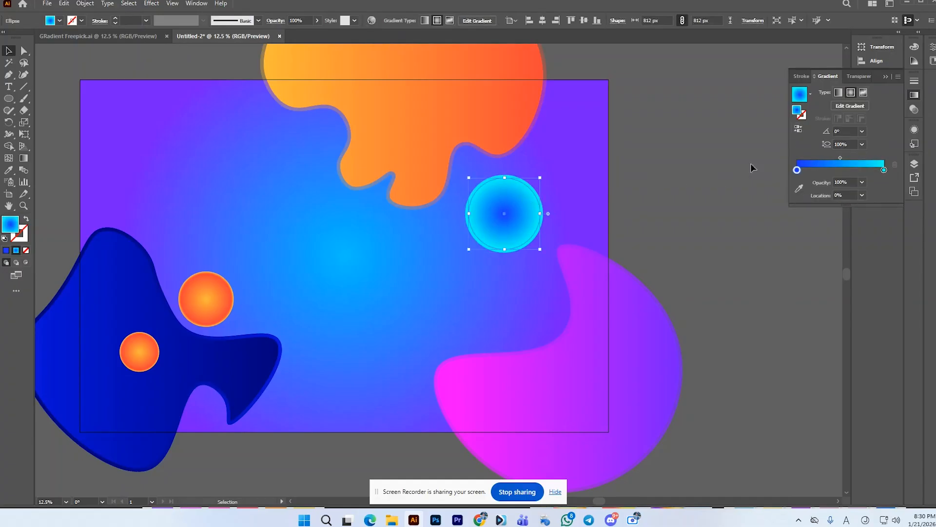
{"action": "left_click", "coordinate": [798, 128]}
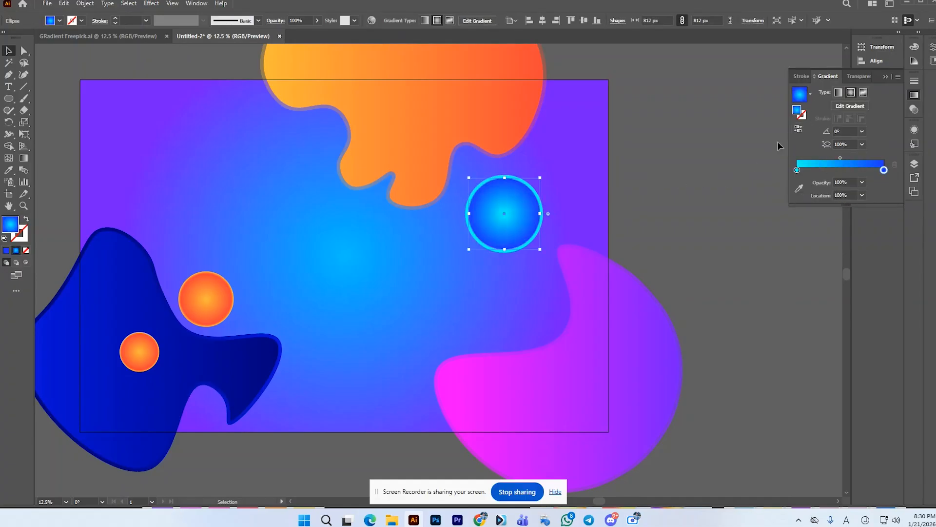
{"action": "left_click", "coordinate": [763, 147]}
Step: Move the outer circle's blue gradient stop close to the cyan end and add a blue stop at about 26.5%
{"action": "scroll", "coordinate": [527, 190], "scroll_direction": "up", "scroll_amount": 2}
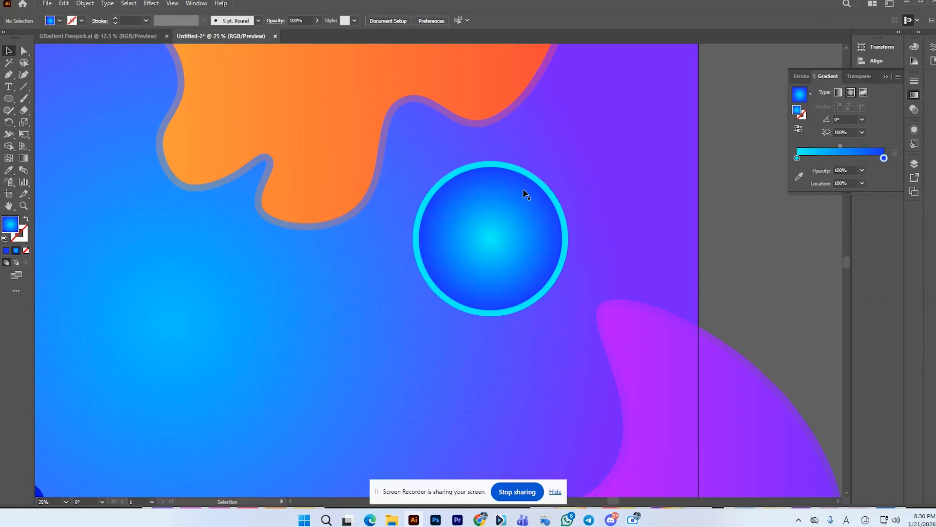
{"action": "left_click", "coordinate": [555, 197]}
{"action": "left_click_drag", "start_coordinate": [797, 171], "coordinate": [870, 170]}
{"action": "left_click", "coordinate": [820, 170]}
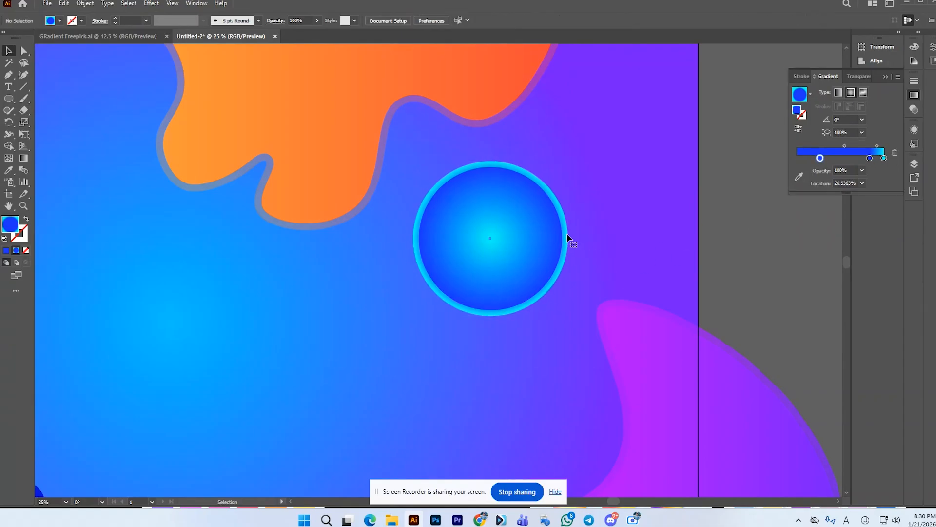
Step: Lower the opacity of the outer blue circle to 46%
{"action": "left_click", "coordinate": [314, 21]}
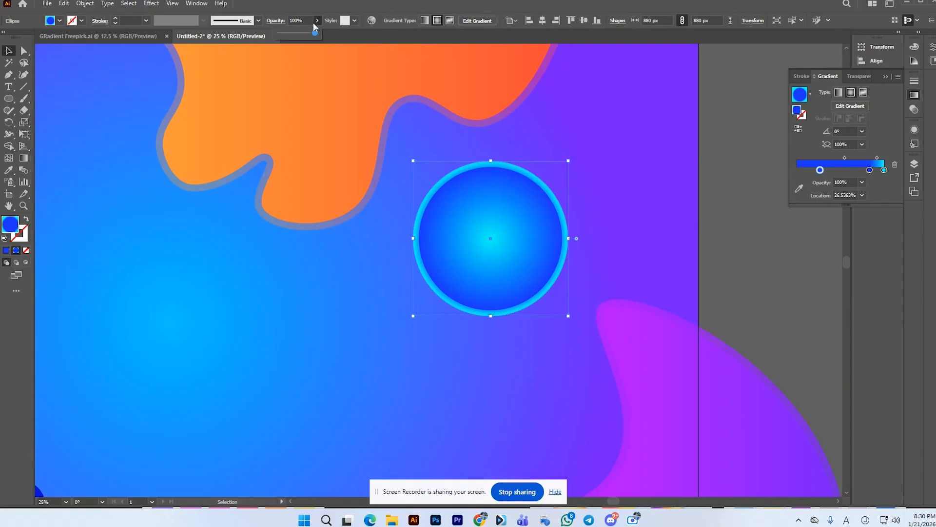
{"action": "left_click_drag", "start_coordinate": [315, 32], "coordinate": [295, 33]}
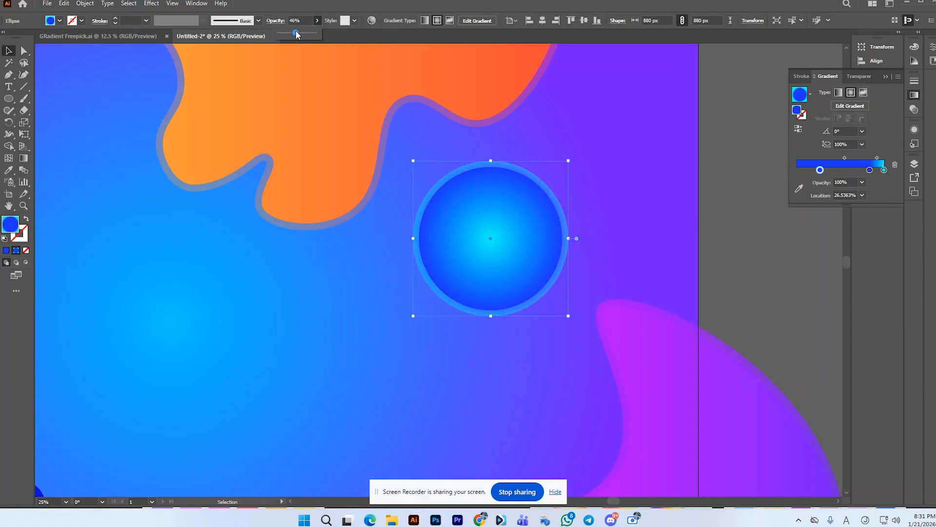
{"action": "left_click", "coordinate": [748, 185]}
{"action": "left_click", "coordinate": [745, 183]}
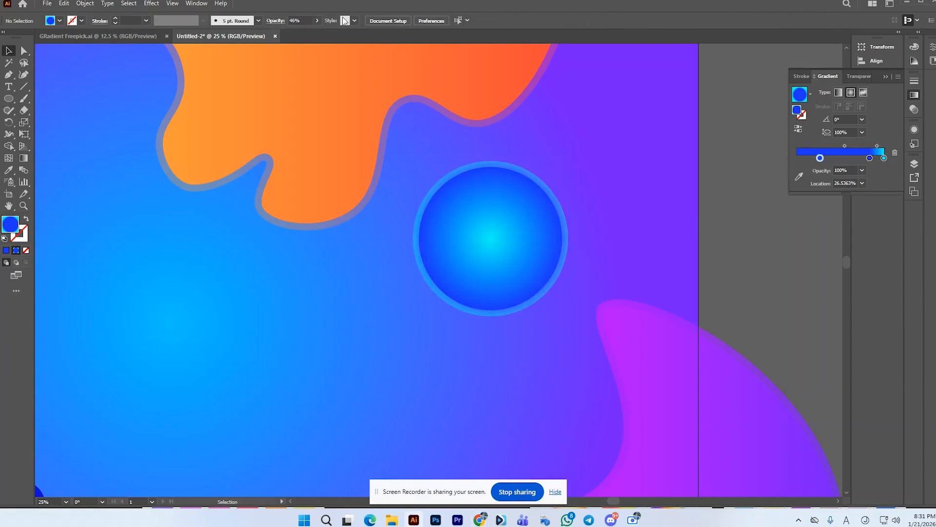
Step: Reduce the outer blue circle's opacity to 19%
{"action": "left_click", "coordinate": [315, 21]}
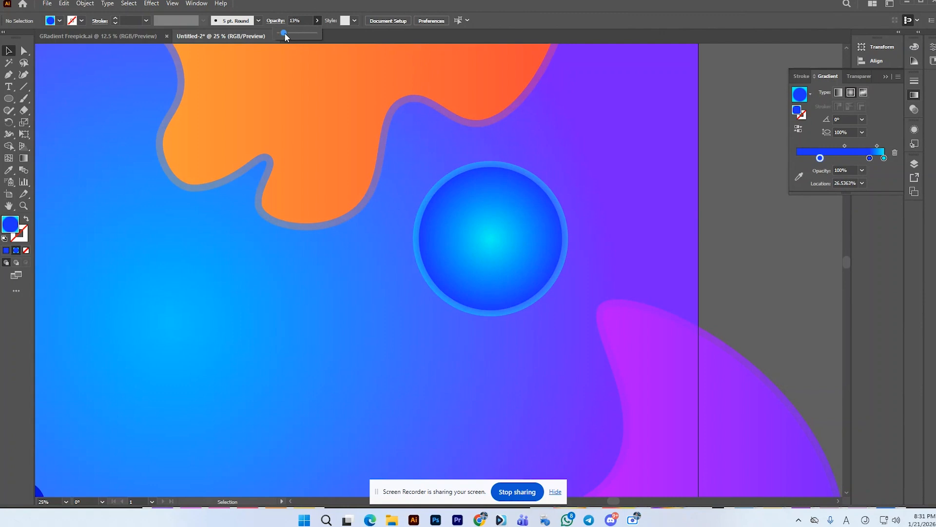
{"action": "left_click", "coordinate": [526, 203]}
{"action": "left_click", "coordinate": [536, 186]}
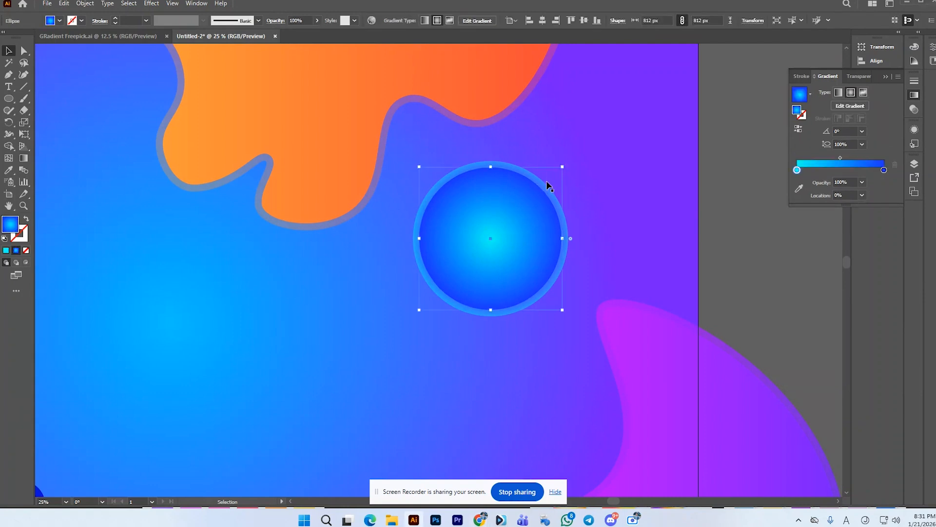
{"action": "left_click", "coordinate": [543, 181]}
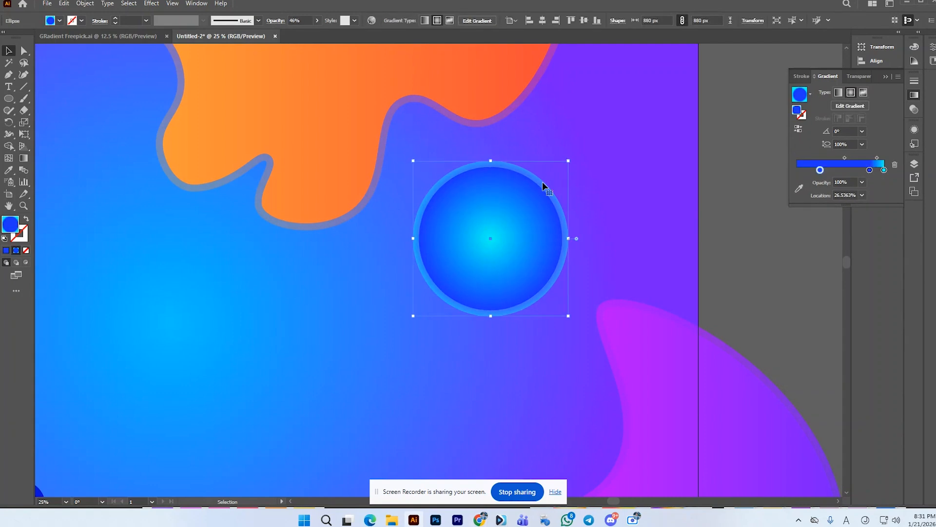
{"action": "left_click", "coordinate": [317, 21]}
{"action": "left_click_drag", "start_coordinate": [293, 32], "coordinate": [286, 32]}
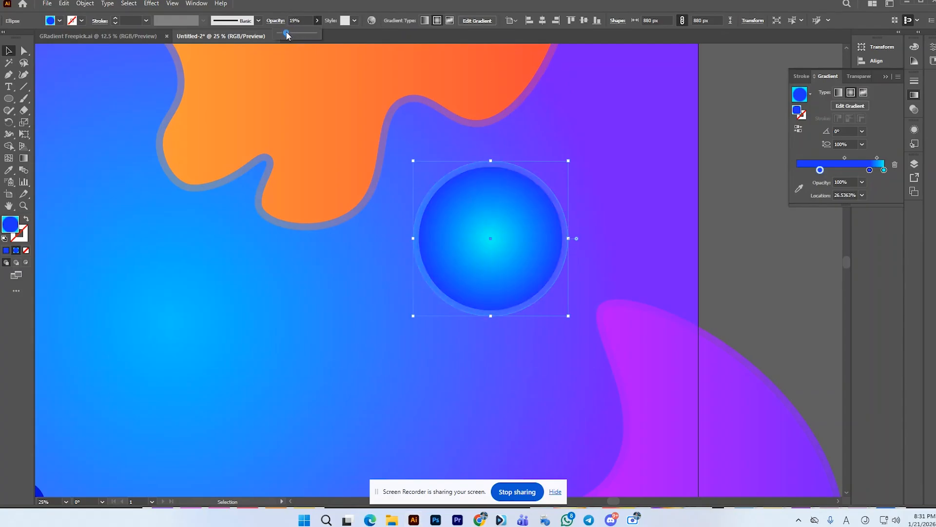
Step: Group the two concentric blue circles
{"action": "left_click", "coordinate": [538, 205], "text": "shift"}
{"action": "key", "text": "ctrl+g"}
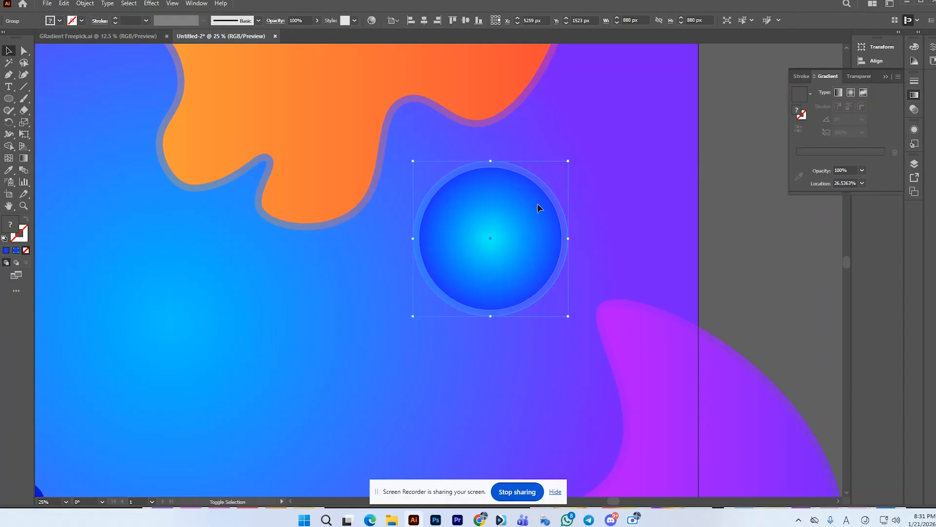
{"action": "scroll", "coordinate": [538, 205], "scroll_direction": "down", "scroll_amount": 4}
{"action": "left_click", "coordinate": [679, 182]}
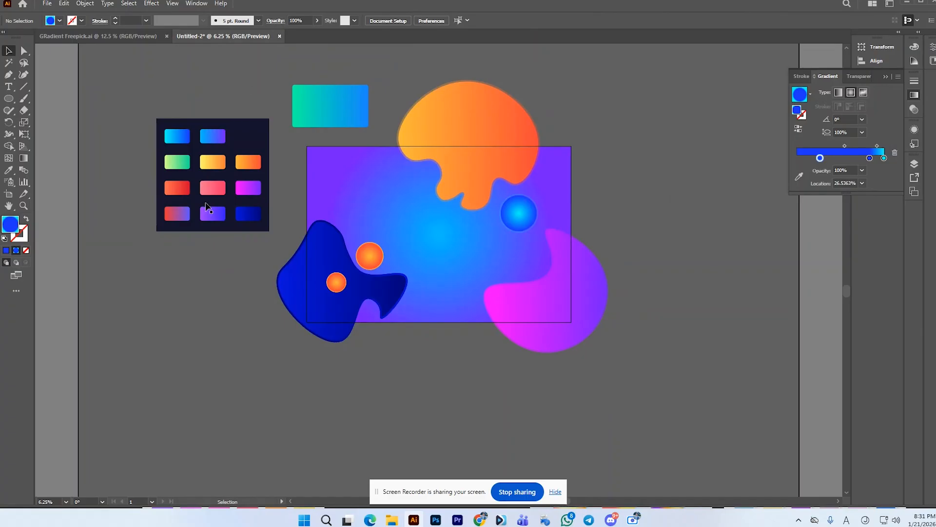
Step: Draw a circle about 1288 px wide over the upper-left corner of the background rectangle
{"action": "left_click", "coordinate": [9, 98]}
{"action": "left_click_drag", "start_coordinate": [306, 144], "coordinate": [339, 176]}
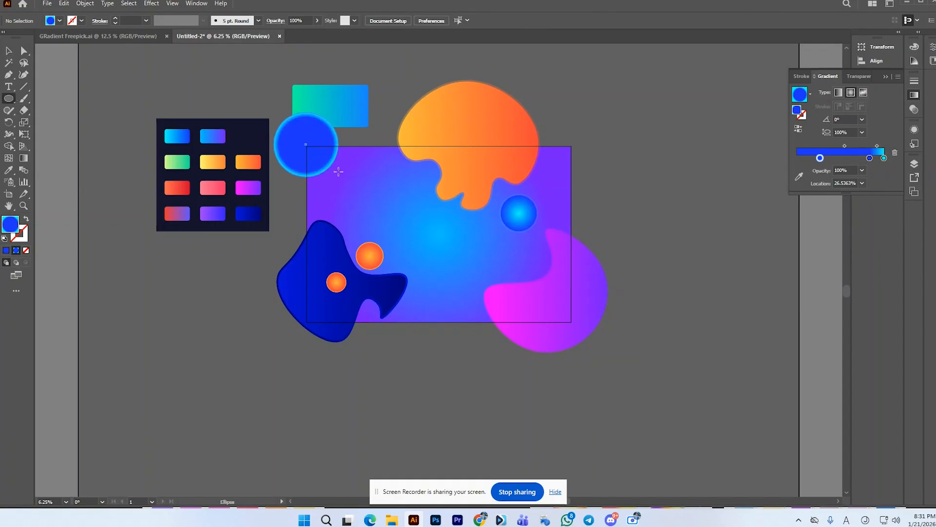
{"action": "left_click", "coordinate": [8, 54]}
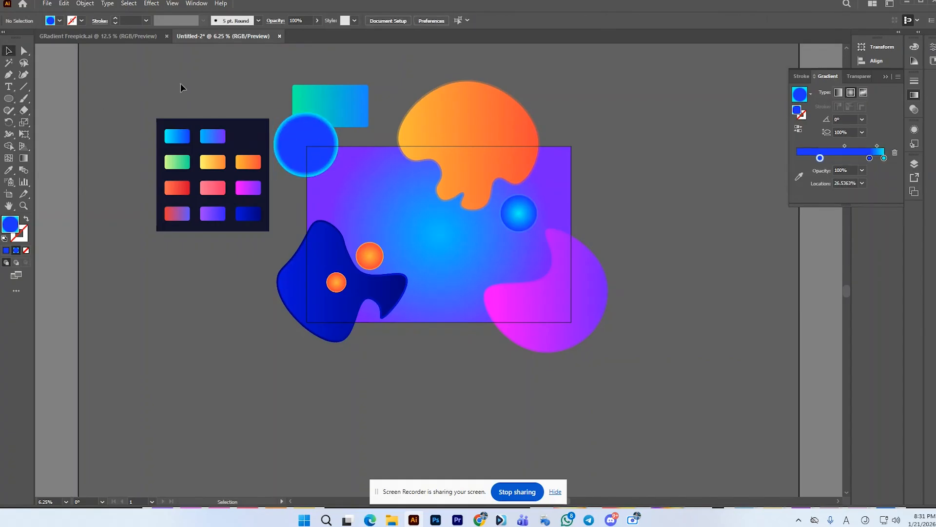
{"action": "left_click_drag", "start_coordinate": [313, 137], "coordinate": [317, 141]}
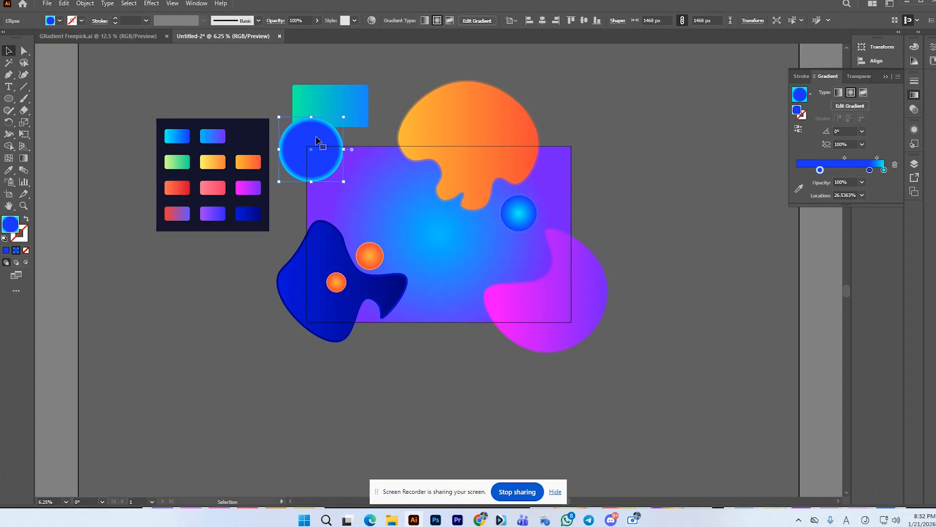
{"action": "left_click_drag", "start_coordinate": [344, 182], "coordinate": [340, 178]}
{"action": "left_click", "coordinate": [382, 128]}
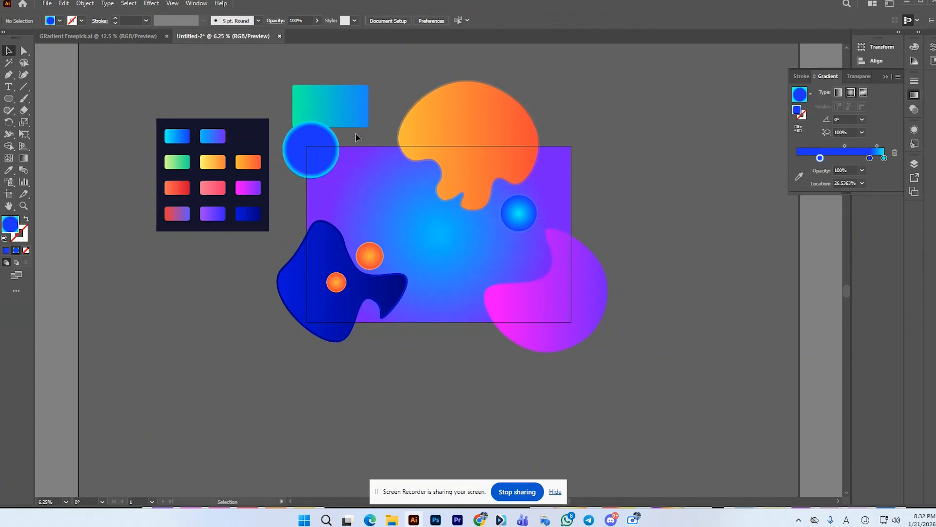
{"action": "left_click_drag", "start_coordinate": [307, 146], "coordinate": [308, 150]}
Step: Fill the new corner circle with the pink palette gradient
{"action": "key", "text": "i"}
{"action": "left_click", "coordinate": [208, 185]}
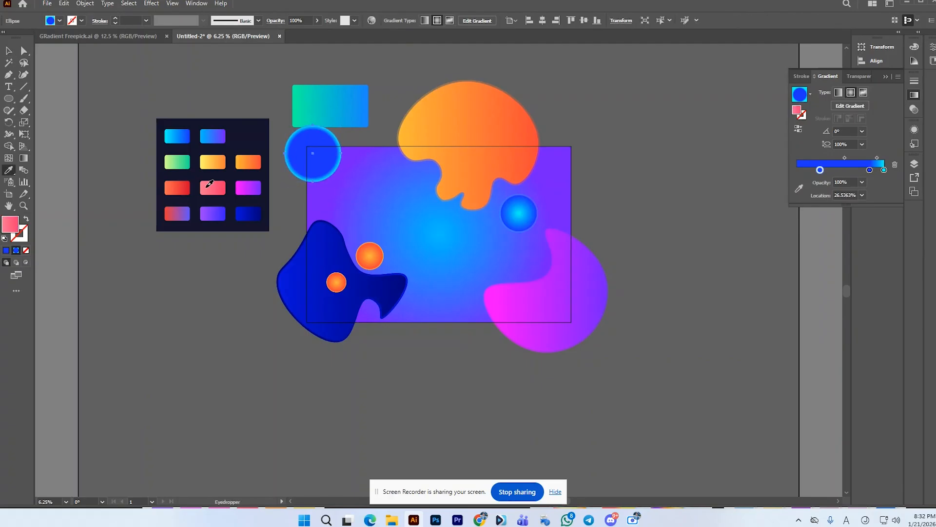
{"action": "left_click", "coordinate": [220, 163]}
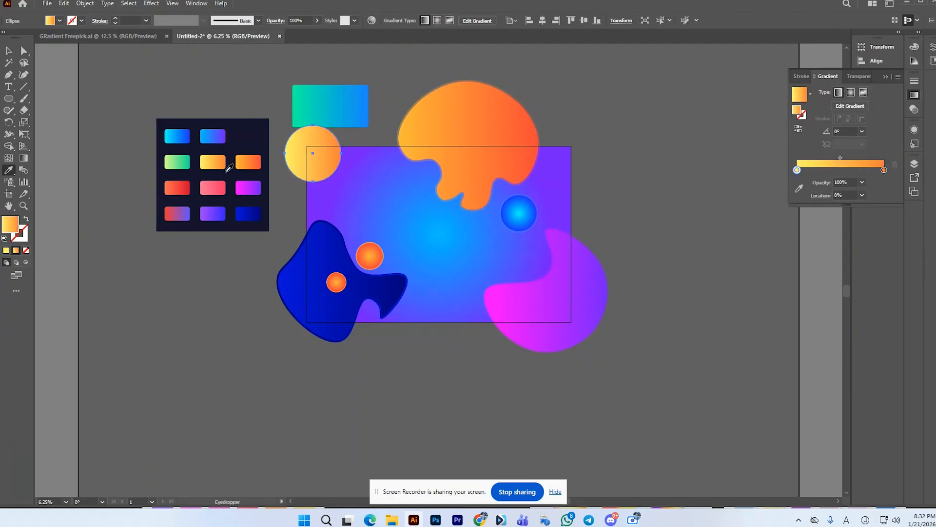
{"action": "left_click", "coordinate": [221, 187]}
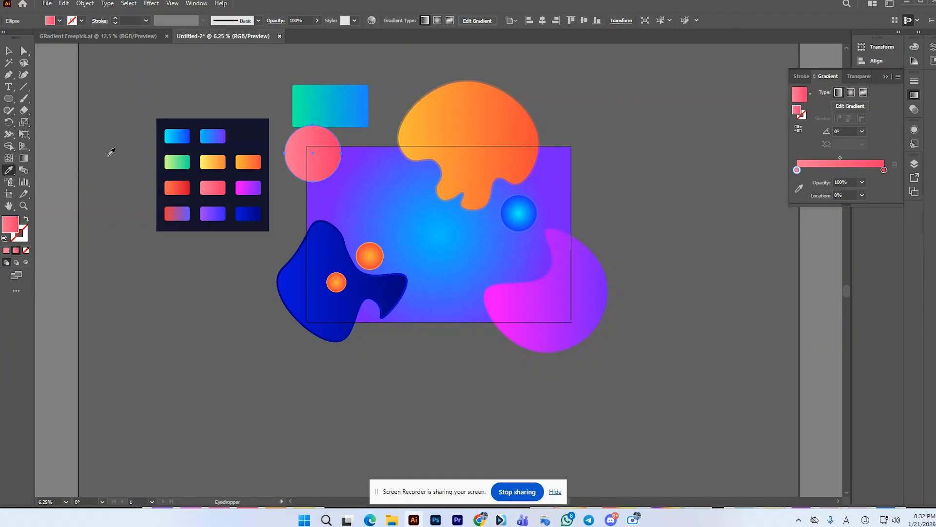
{"action": "left_click", "coordinate": [8, 50]}
{"action": "left_click", "coordinate": [107, 86]}
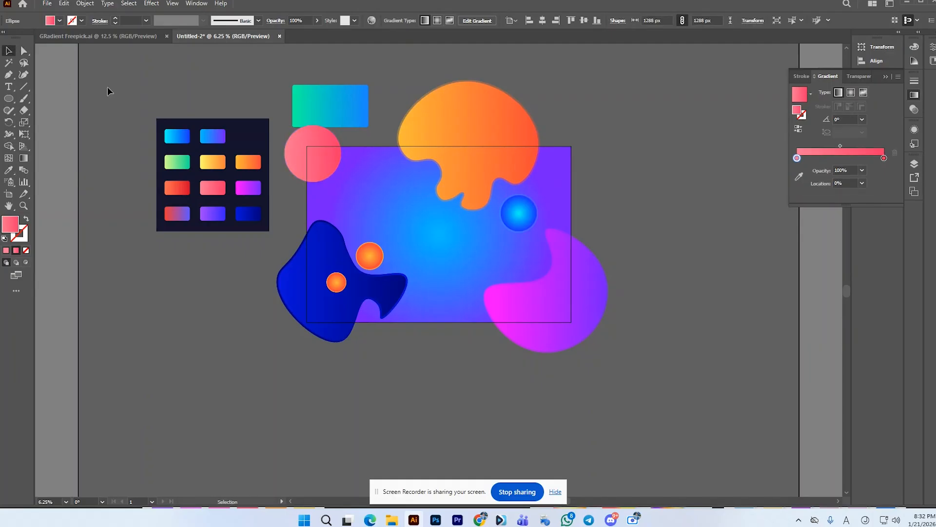
Step: Add a slightly smaller concentric copy of the pink circle and move the green-to-blue rectangle clear of it
{"action": "left_click", "coordinate": [333, 157]}
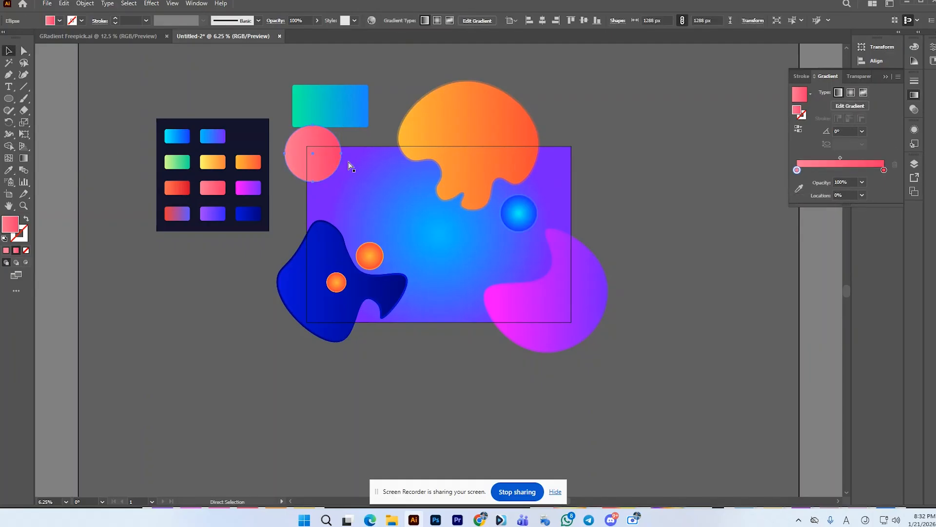
{"action": "mouse_move", "coordinate": [340, 180]}
{"action": "left_mouse_down"}
{"action": "mouse_move", "coordinate": [335, 175]}
{"action": "mouse_move", "coordinate": [341, 182]}
{"action": "left_mouse_up"}
{"action": "key", "text": "ctrl+z"}
{"action": "left_click", "coordinate": [600, 159]}
{"action": "left_click", "coordinate": [323, 162]}
{"action": "left_click_drag", "start_coordinate": [349, 104], "coordinate": [372, 79]}
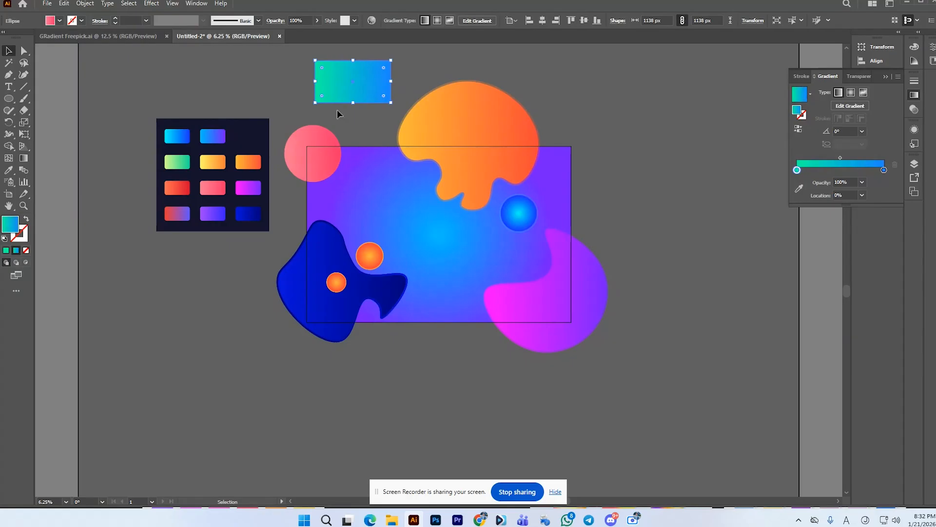
Step: Fill the outer of the two pink circles with the orange-to-red palette gradient
{"action": "left_click", "coordinate": [307, 129]}
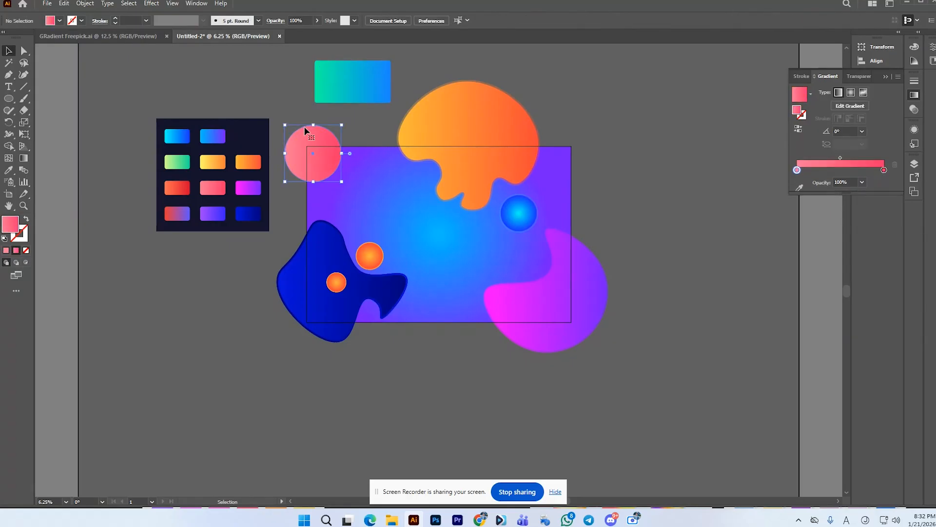
{"action": "left_click", "coordinate": [8, 171]}
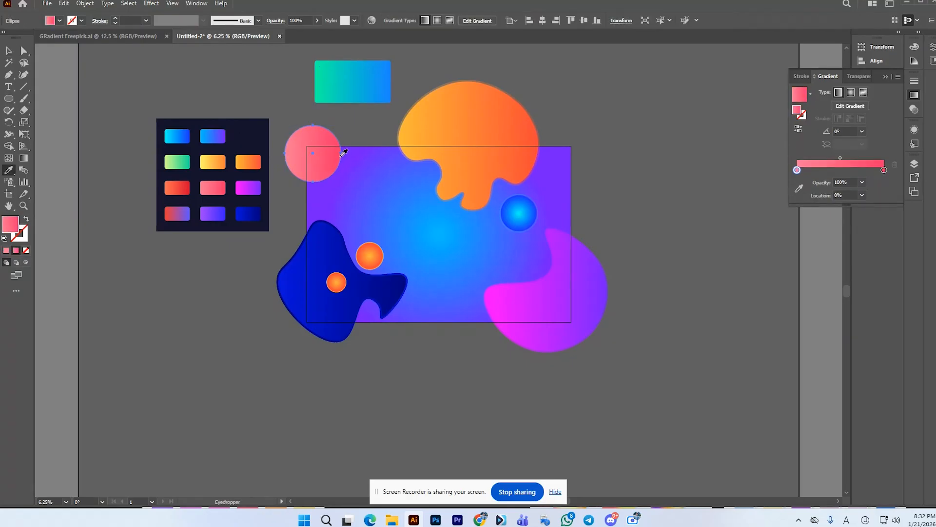
{"action": "left_click", "coordinate": [177, 187]}
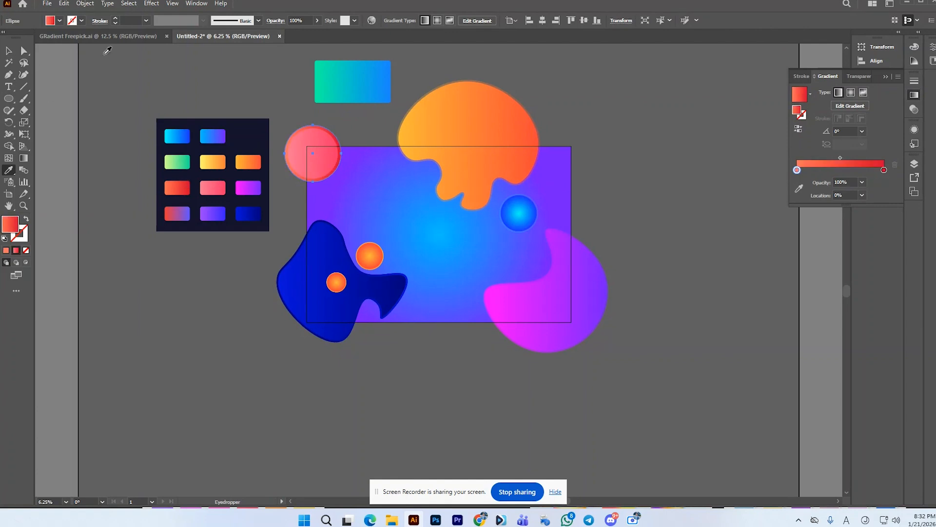
{"action": "left_click", "coordinate": [318, 21]}
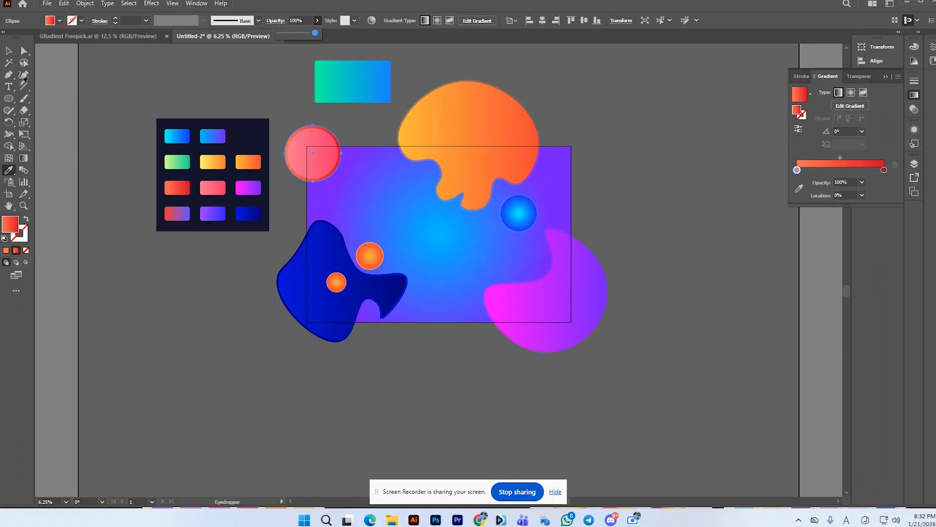
{"action": "left_click", "coordinate": [8, 51]}
{"action": "left_click", "coordinate": [8, 51]}
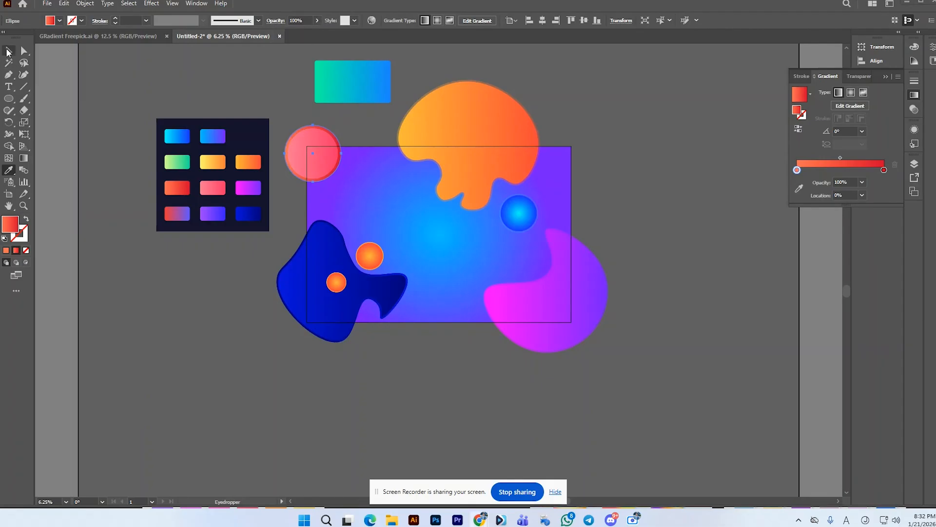
{"action": "scroll", "coordinate": [336, 155], "scroll_direction": "up", "scroll_amount": 2}
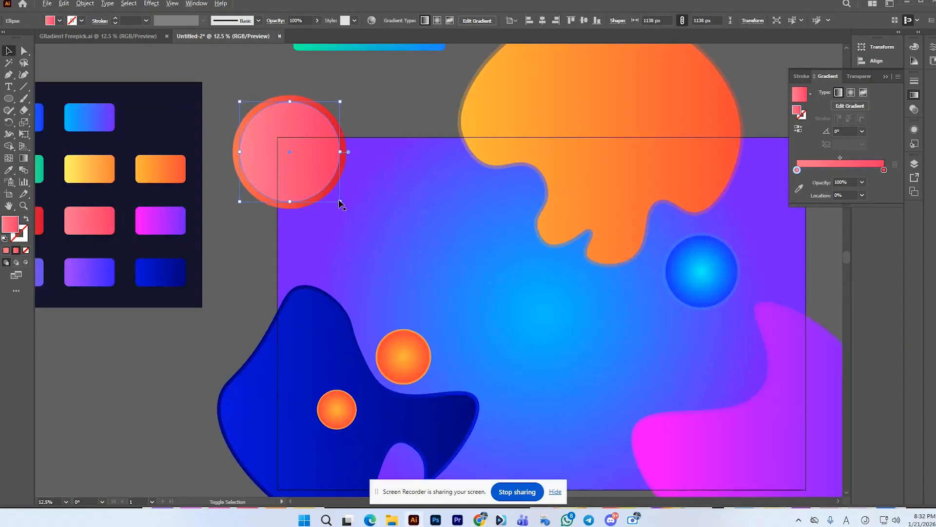
Step: Enlarge the inner pink circle to about 1232 px wide and group it with its orange-to-red rim circle
{"action": "left_click_drag", "start_coordinate": [340, 201], "coordinate": [343, 207]}
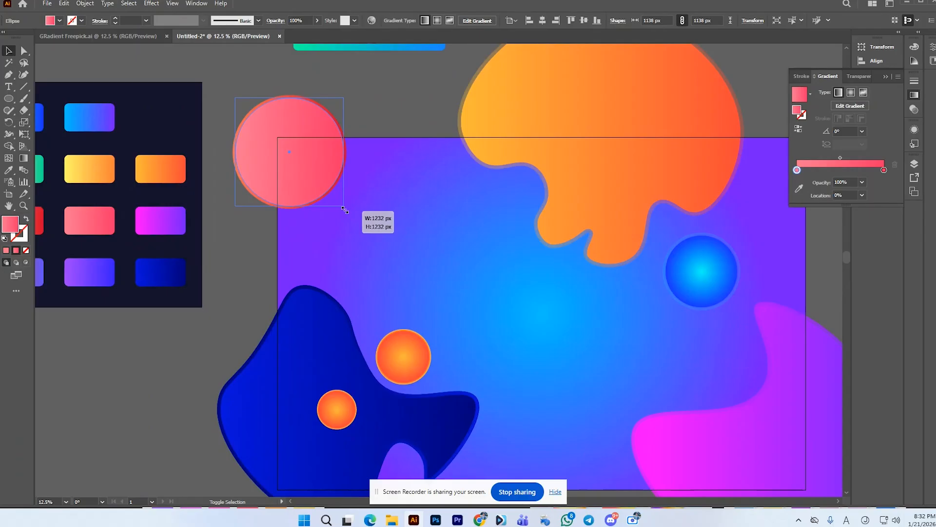
{"action": "left_click_drag", "start_coordinate": [345, 210], "coordinate": [345, 210]}
{"action": "left_click_drag", "start_coordinate": [302, 86], "coordinate": [275, 110]}
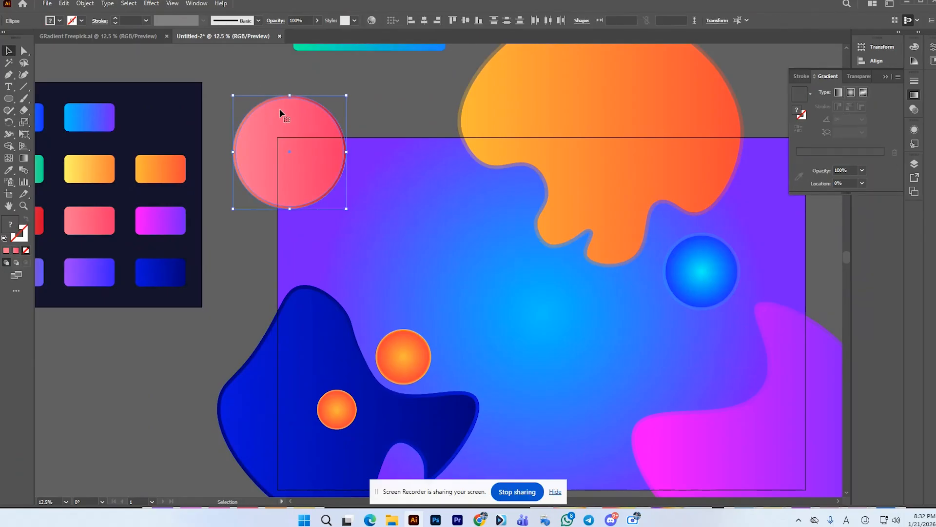
{"action": "key", "text": "ctrl+g"}
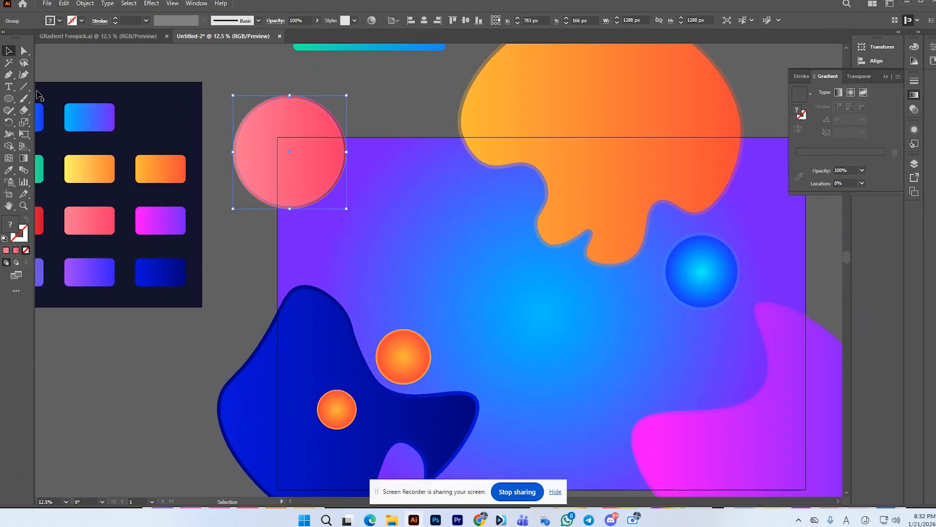
{"action": "left_click", "coordinate": [25, 75]}
{"action": "left_click", "coordinate": [290, 152]}
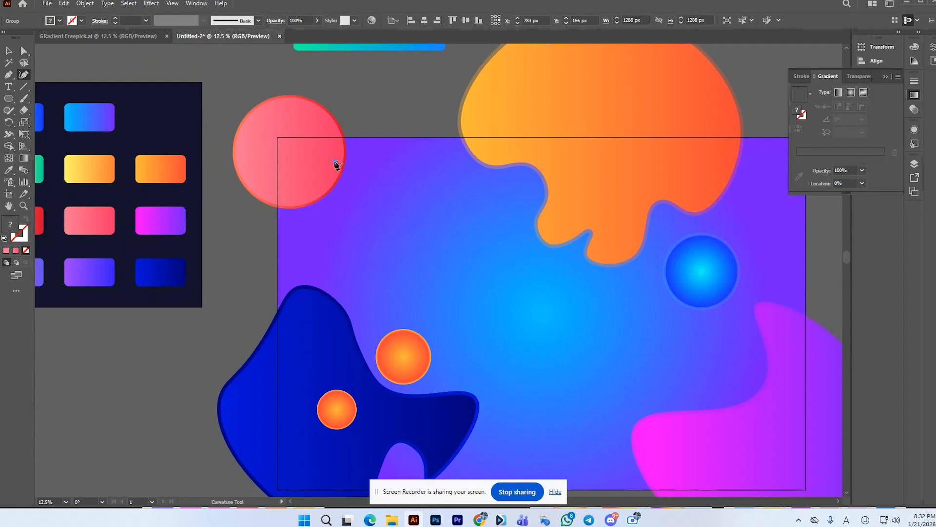
{"action": "left_click", "coordinate": [326, 161]}
{"action": "key", "text": "ctrl+z"}
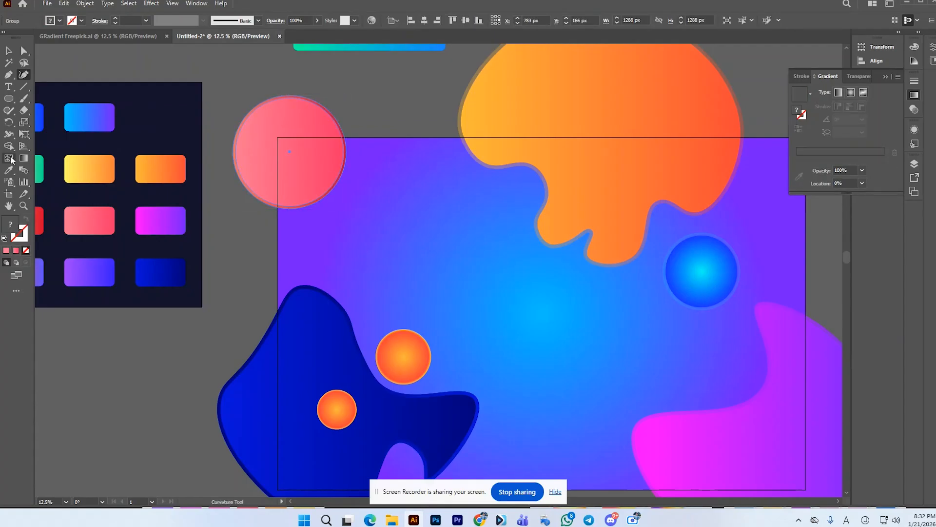
Step: Try to distort the edge of the grouped pink circles with the Scallop and Twirl tools
{"action": "left_click_drag", "start_coordinate": [9, 134], "coordinate": [55, 147]}
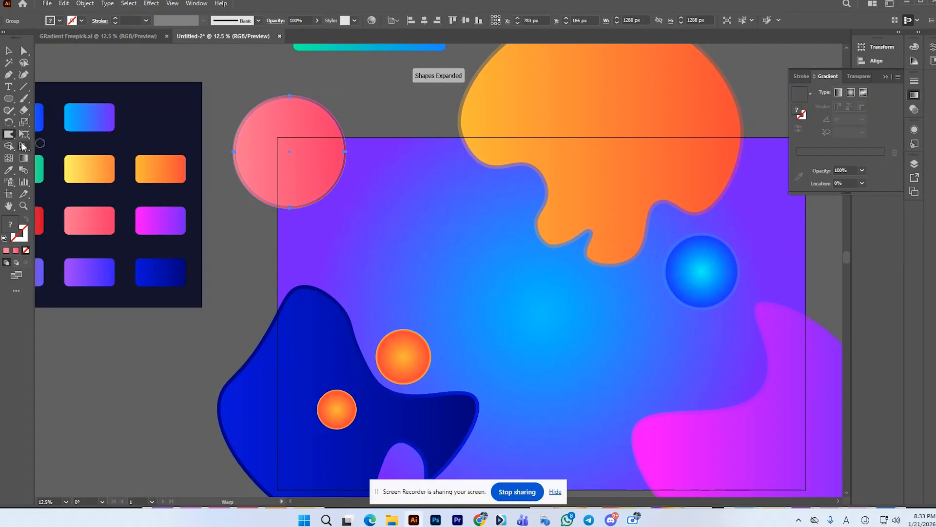
{"action": "left_click_drag", "start_coordinate": [5, 140], "coordinate": [5, 140]}
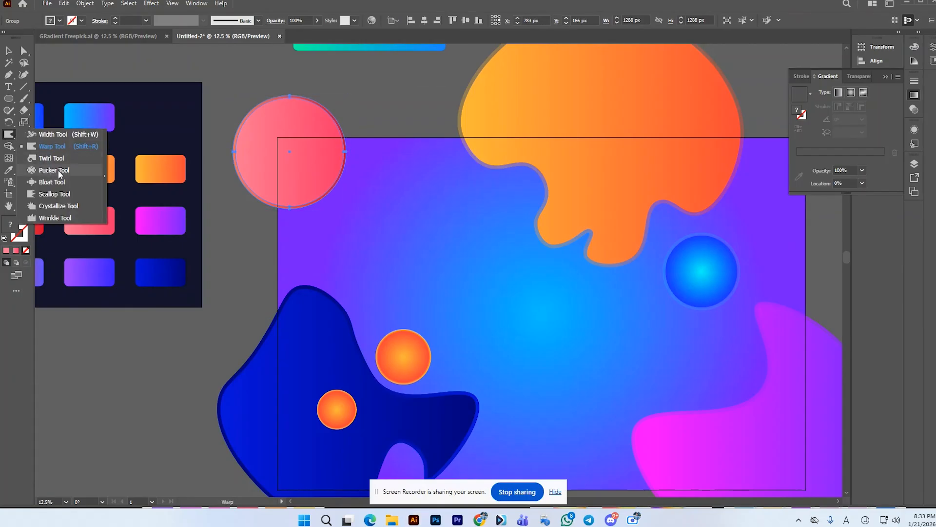
{"action": "left_click", "coordinate": [62, 193]}
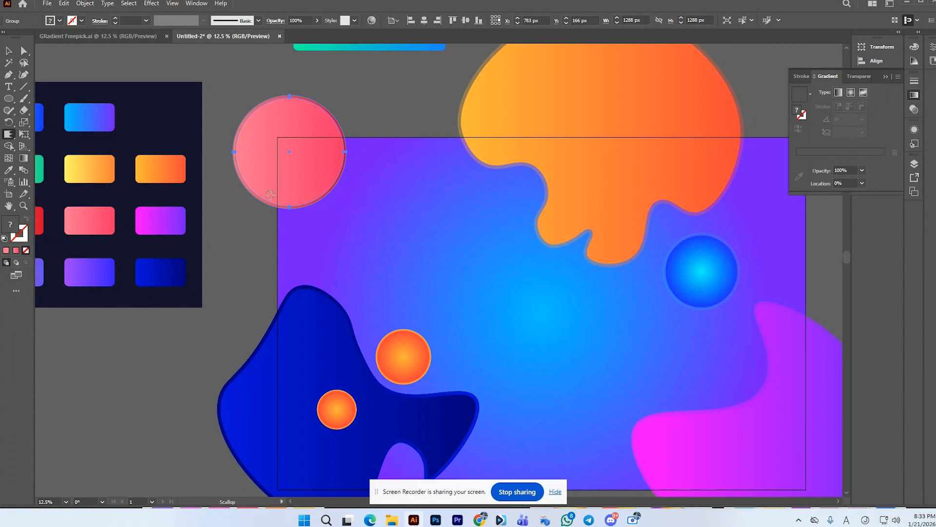
{"action": "left_click_drag", "start_coordinate": [279, 206], "coordinate": [311, 203]}
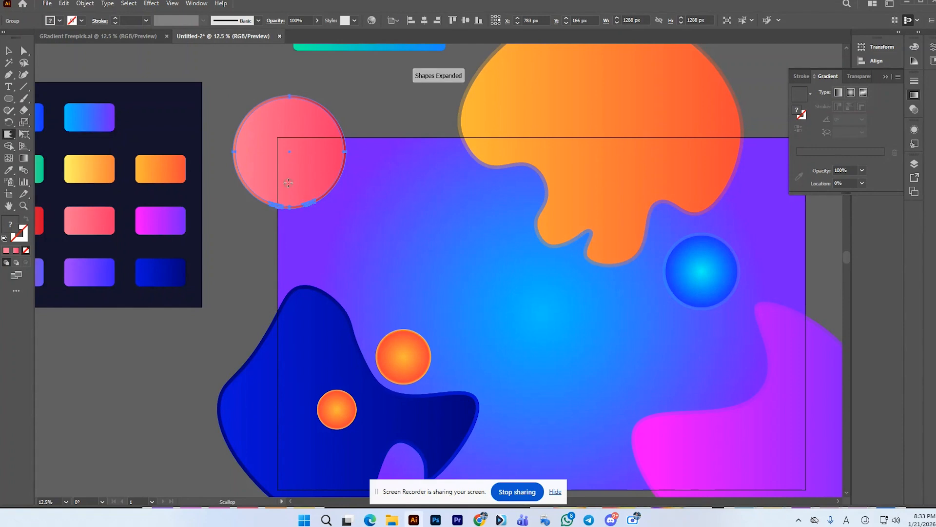
{"action": "key", "text": "ctrl+z"}
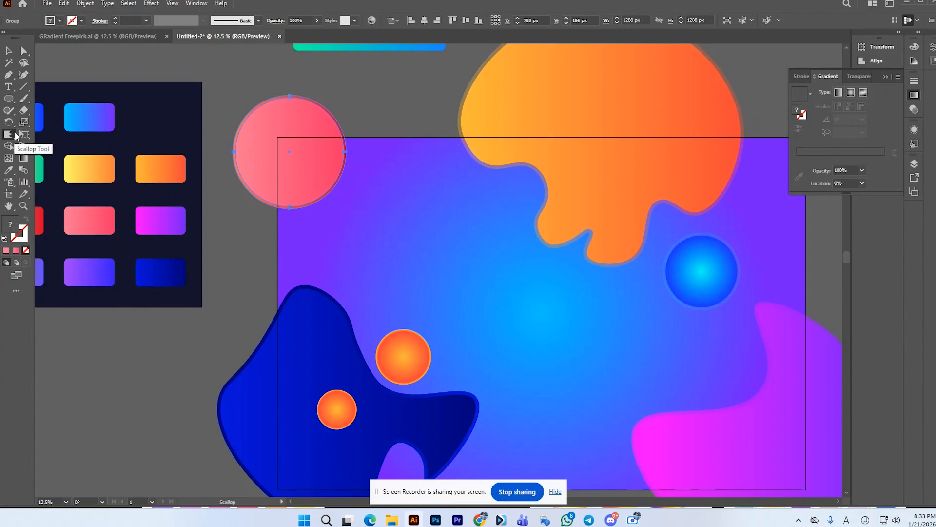
{"action": "left_click", "coordinate": [14, 134]}
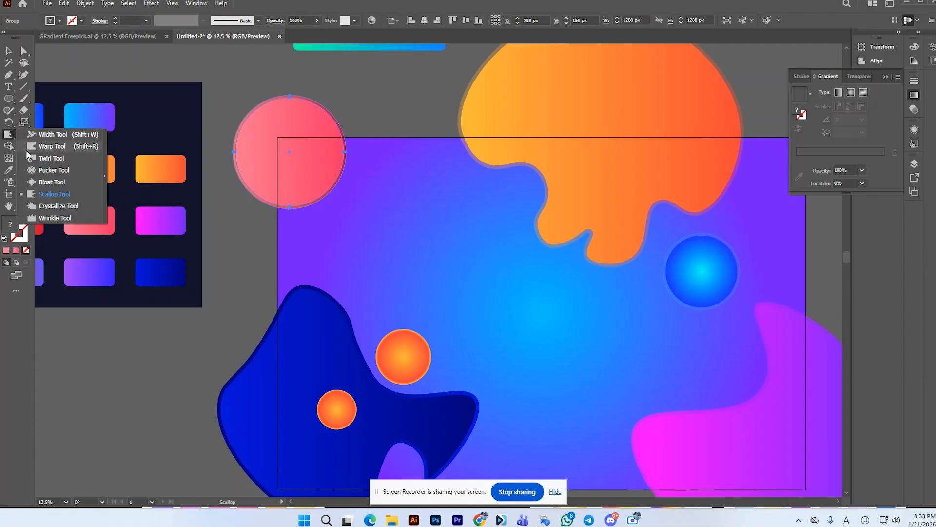
{"action": "left_click", "coordinate": [49, 160]}
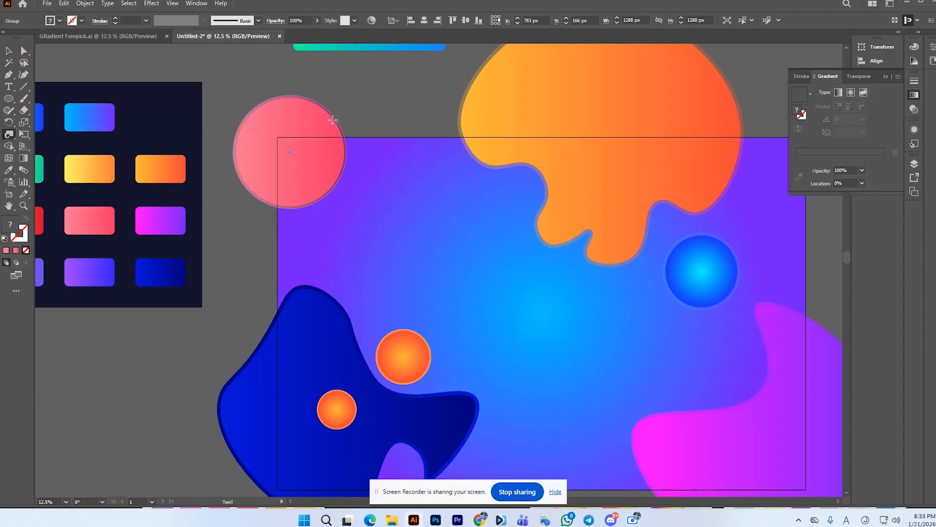
{"action": "left_click", "coordinate": [313, 129]}
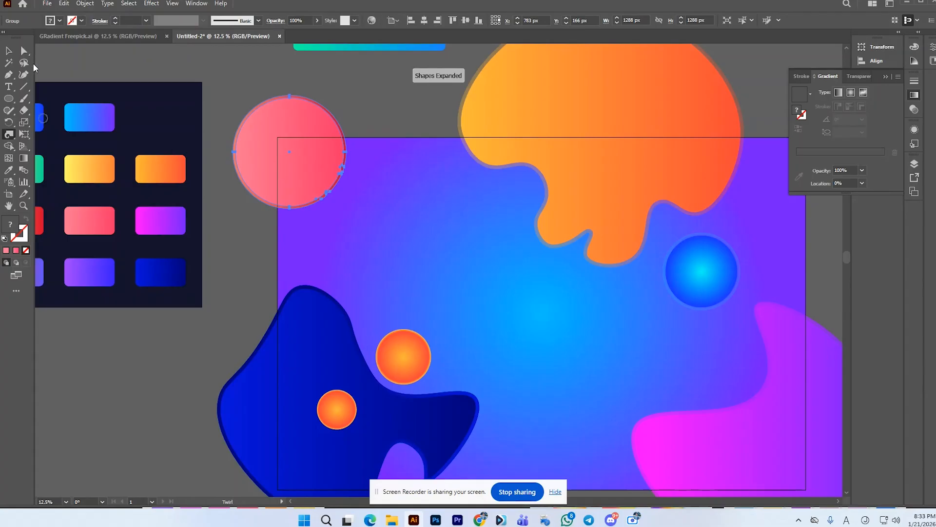
{"action": "left_click", "coordinate": [8, 50]}
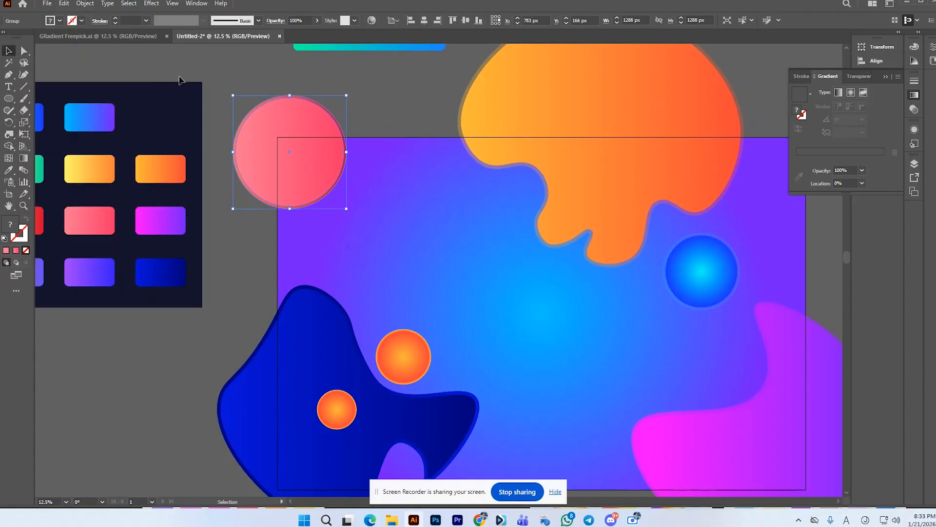
Step: Reshape the pink circle and its rim with the Curvature tool into a blob with an inward notch at its lower right
{"action": "left_click", "coordinate": [23, 74]}
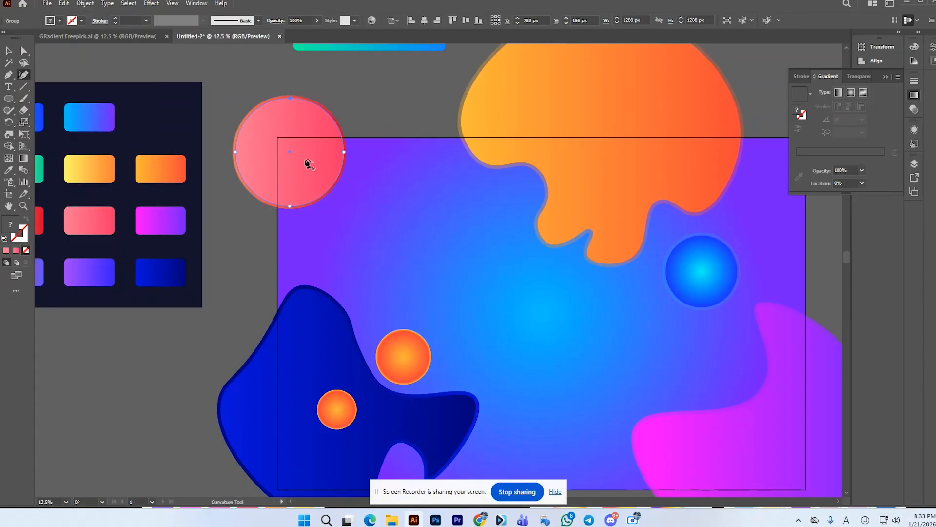
{"action": "left_click", "coordinate": [345, 152]}
{"action": "left_click_drag", "start_coordinate": [342, 151], "coordinate": [317, 181]}
{"action": "left_click", "coordinate": [333, 189]}
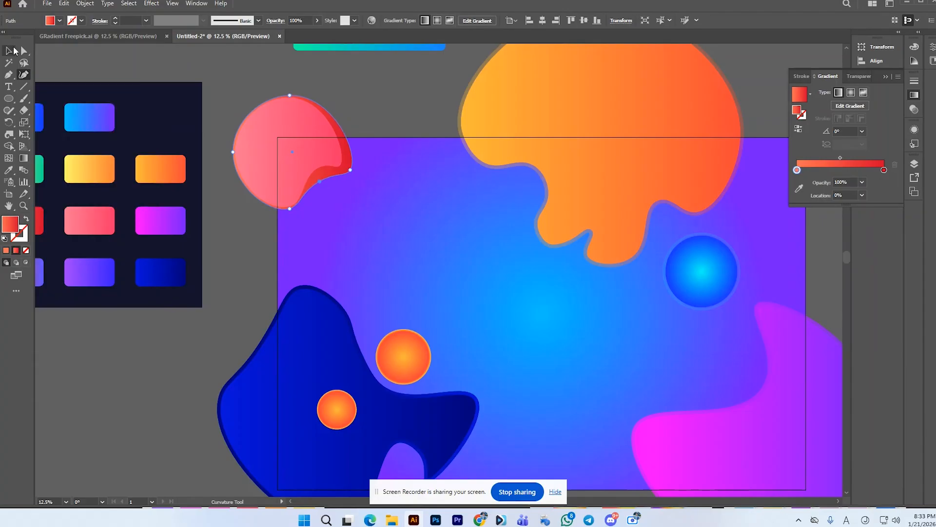
{"action": "left_click", "coordinate": [12, 51]}
{"action": "left_click", "coordinate": [194, 48]}
Step: Place a copy of the pink blob over the bottom edge of the background rectangle and rotate it so its notch faces upward
{"action": "scroll", "coordinate": [293, 89], "scroll_direction": "down", "scroll_amount": 2}
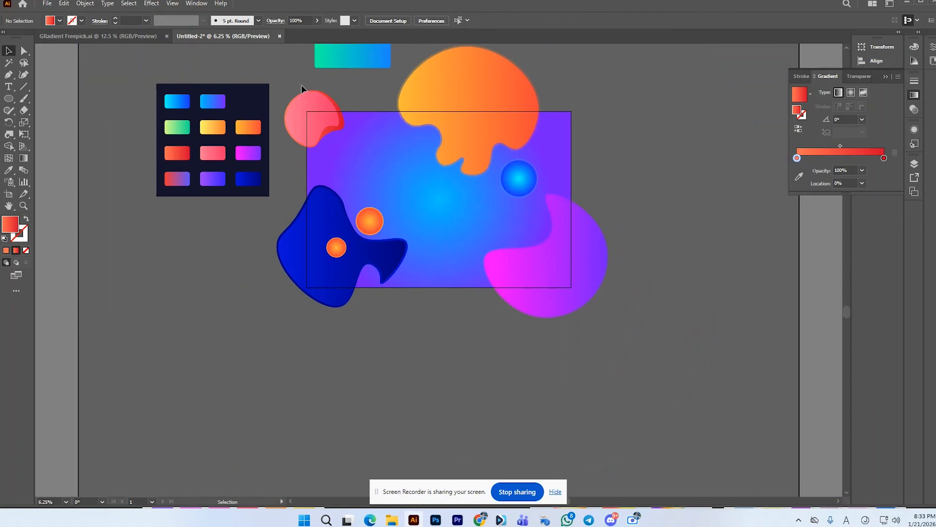
{"action": "left_click_drag", "start_coordinate": [320, 113], "coordinate": [448, 270]}
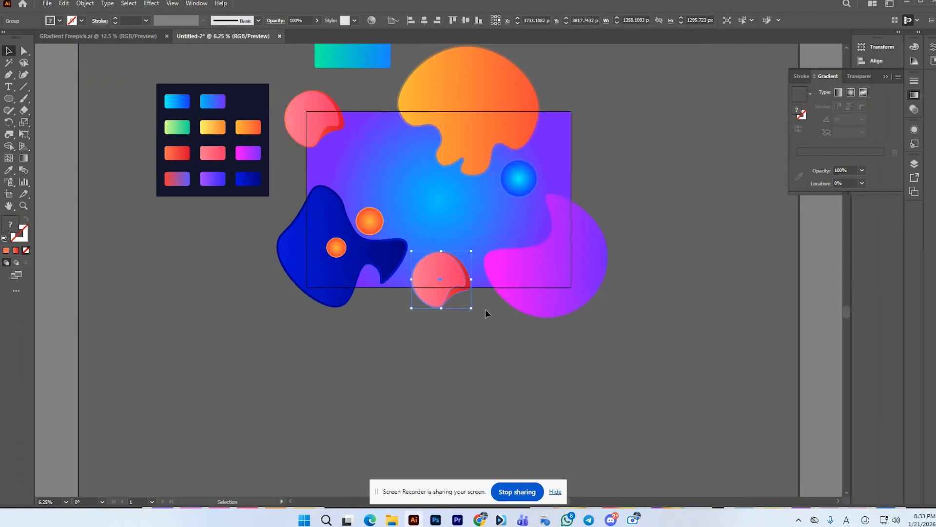
{"action": "left_click", "coordinate": [482, 269]}
{"action": "left_click", "coordinate": [425, 285]}
{"action": "left_click_drag", "start_coordinate": [476, 307], "coordinate": [455, 235]}
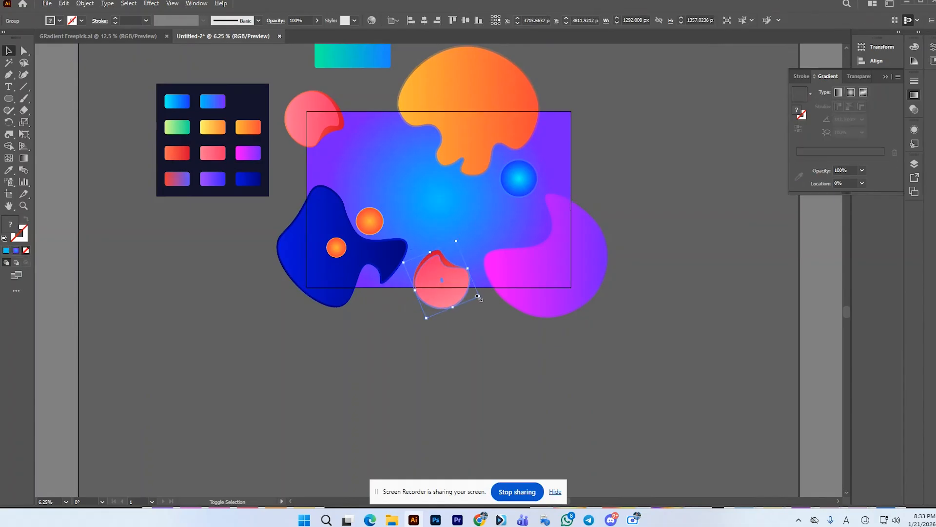
{"action": "left_click_drag", "start_coordinate": [479, 297], "coordinate": [445, 295]}
{"action": "left_click", "coordinate": [688, 238]}
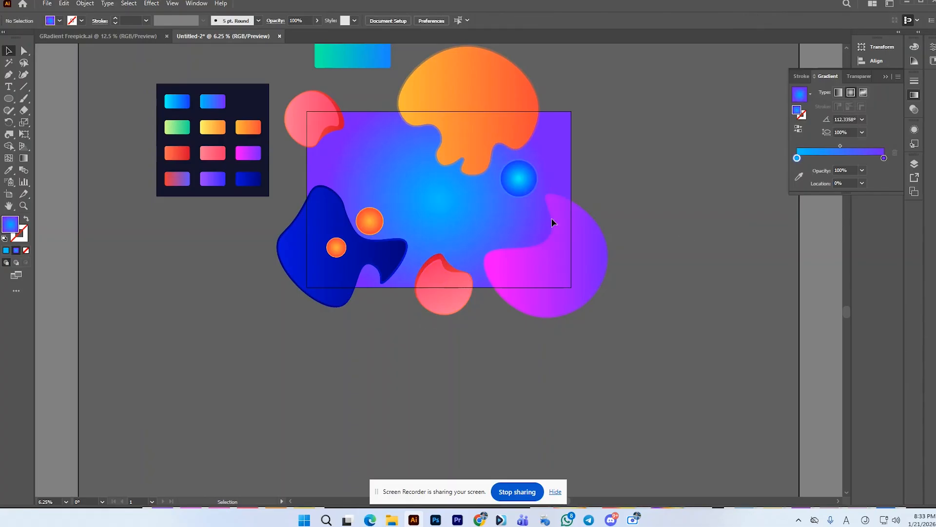
Step: Duplicate the blue-purple background rectangle in place, keeping one copy at the back and bringing the other to the front
{"action": "left_click", "coordinate": [443, 195]}
{"action": "key", "text": "ctrl+c"}
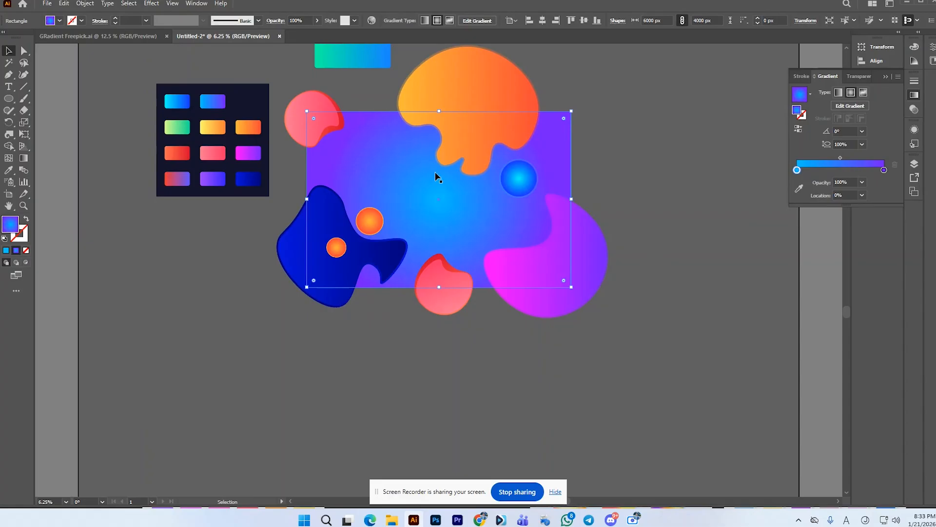
{"action": "right_click", "coordinate": [415, 199]}
{"action": "mouse_move", "coordinate": [482, 432]}
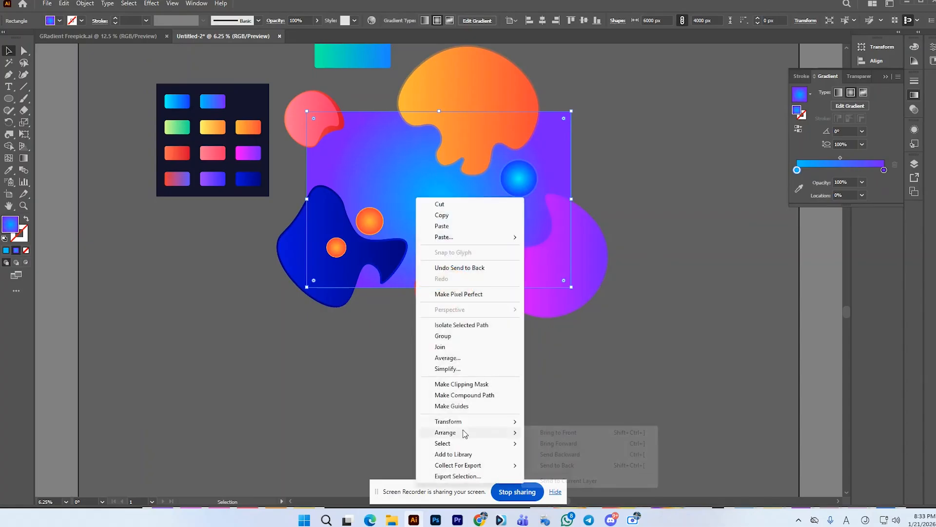
{"action": "left_click", "coordinate": [569, 432]}
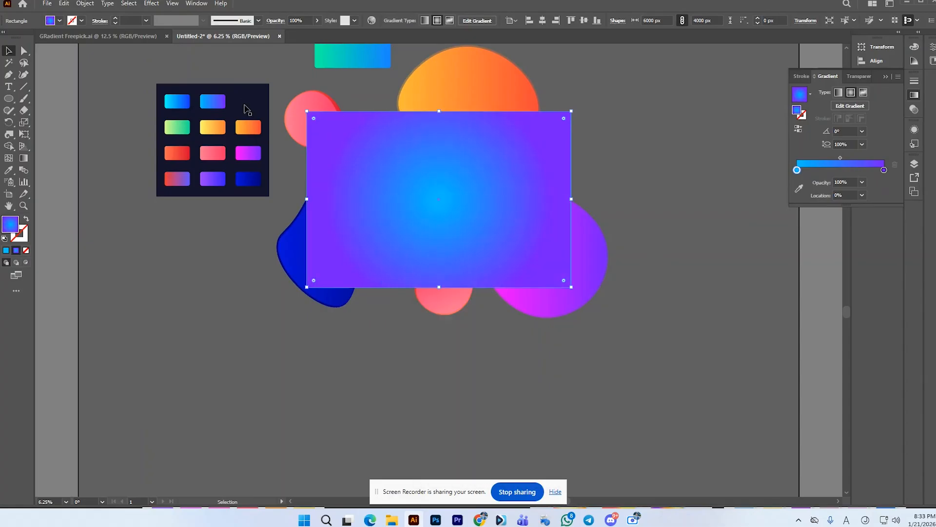
Step: Try to clip all the artwork to the front rectangle with a clipping mask
{"action": "left_click", "coordinate": [244, 108]}
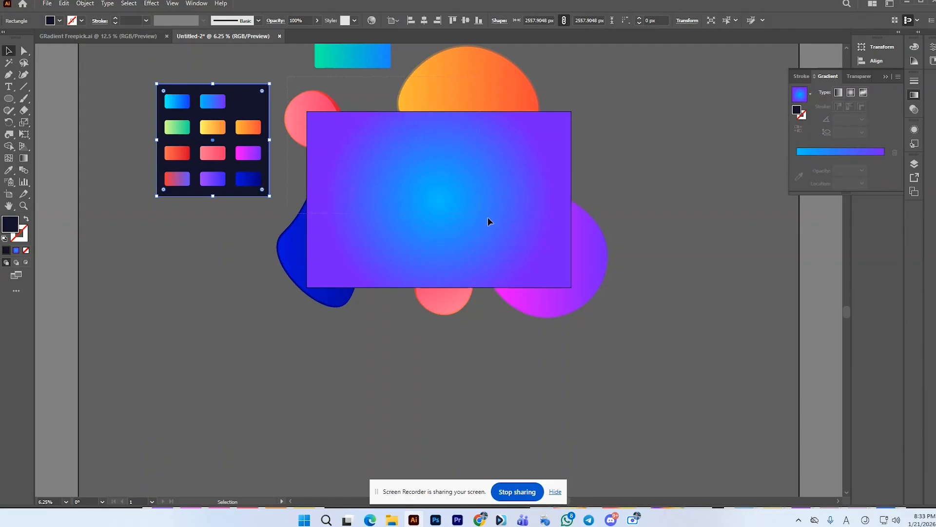
{"action": "left_click_drag", "start_coordinate": [647, 322], "coordinate": [527, 246]}
{"action": "right_click", "coordinate": [517, 240]}
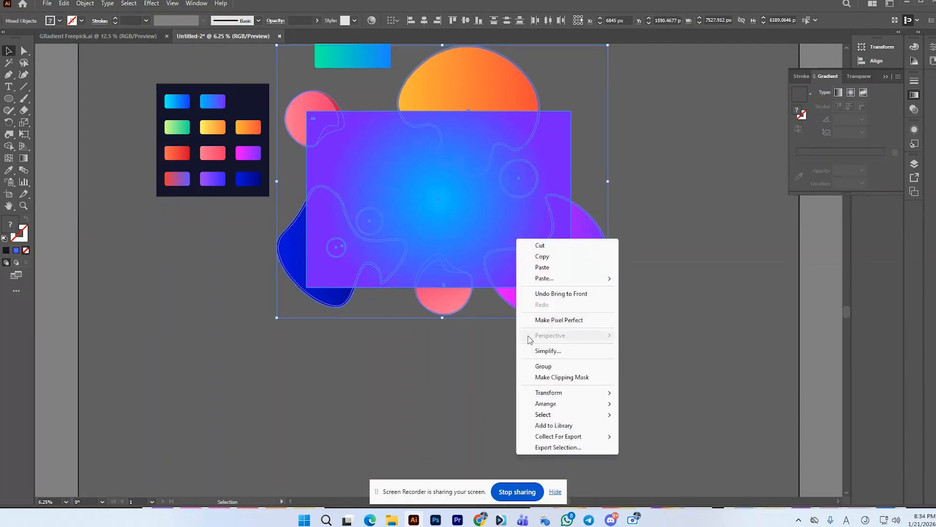
{"action": "left_click", "coordinate": [573, 378]}
{"action": "left_click", "coordinate": [608, 302]}
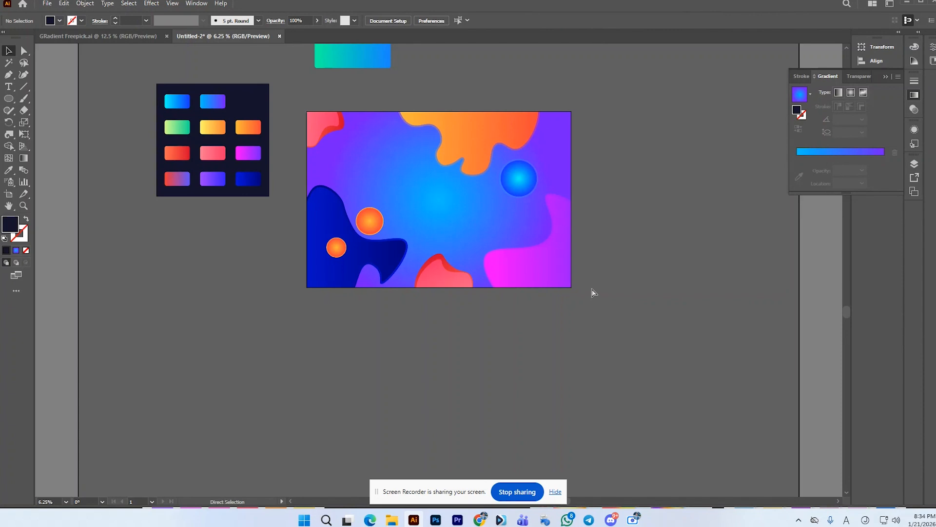
{"action": "key", "text": "ctrl+z"}
{"action": "left_click", "coordinate": [639, 270]}
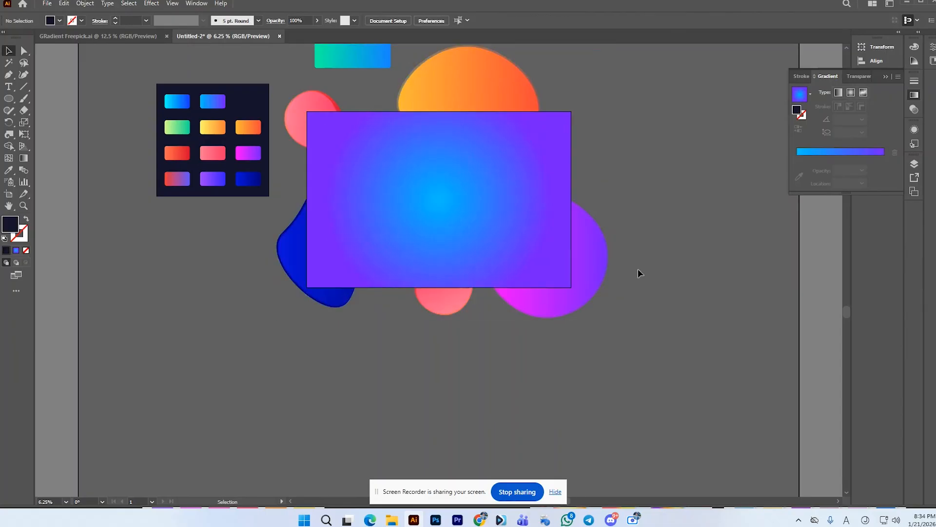
Step: Move the front rectangle copy to the lower left, off the artwork, and draw a circle about 2034 px wide right of the artboard
{"action": "left_click_drag", "start_coordinate": [518, 225], "coordinate": [225, 297]}
{"action": "left_click", "coordinate": [9, 98]}
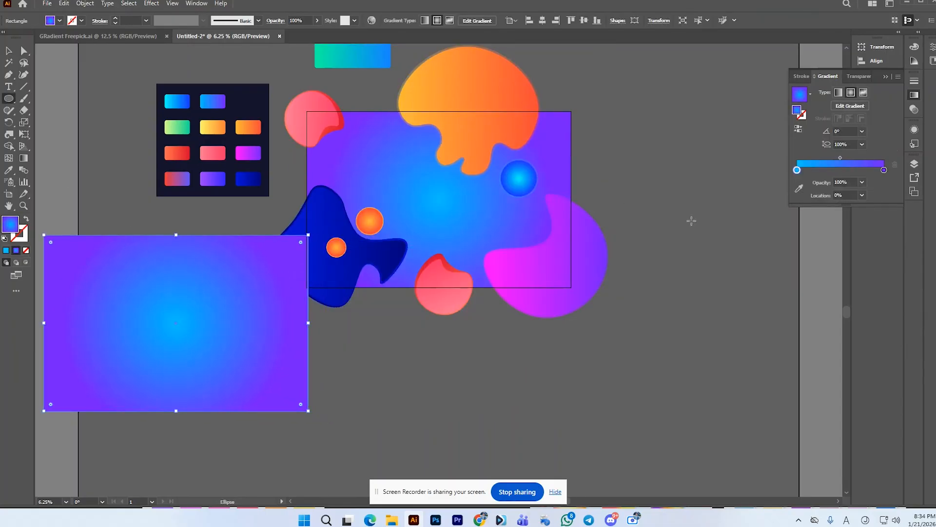
{"action": "mouse_move", "coordinate": [690, 219]}
{"action": "left_mouse_down"}
{"action": "mouse_move", "coordinate": [713, 253]}
{"action": "mouse_move", "coordinate": [734, 264]}
{"action": "left_mouse_up"}
Step: Reshape the new blue-purple circle into a wavy blob with the Curvature tool and move it near the centre of the background
{"action": "left_click", "coordinate": [24, 74]}
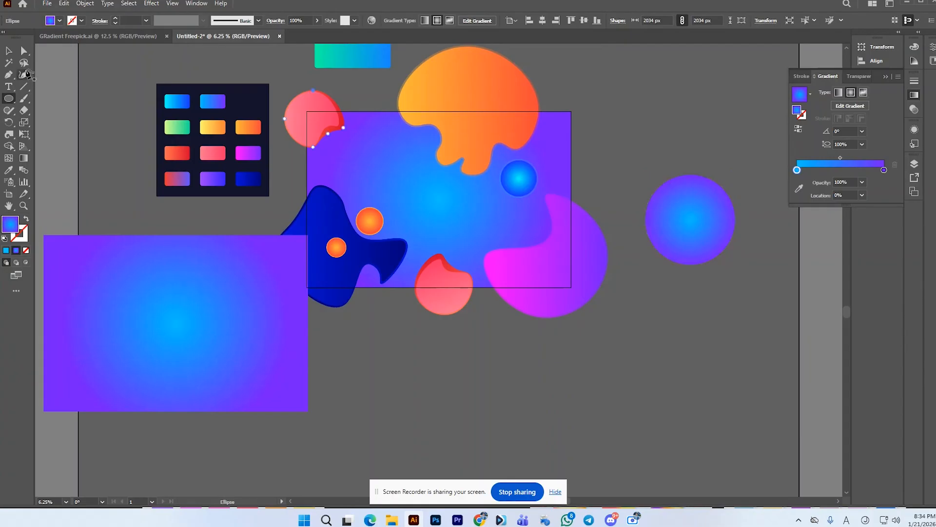
{"action": "left_click_drag", "start_coordinate": [678, 176], "coordinate": [686, 194]}
{"action": "left_click_drag", "start_coordinate": [734, 227], "coordinate": [465, 212]}
{"action": "left_click", "coordinate": [9, 49]}
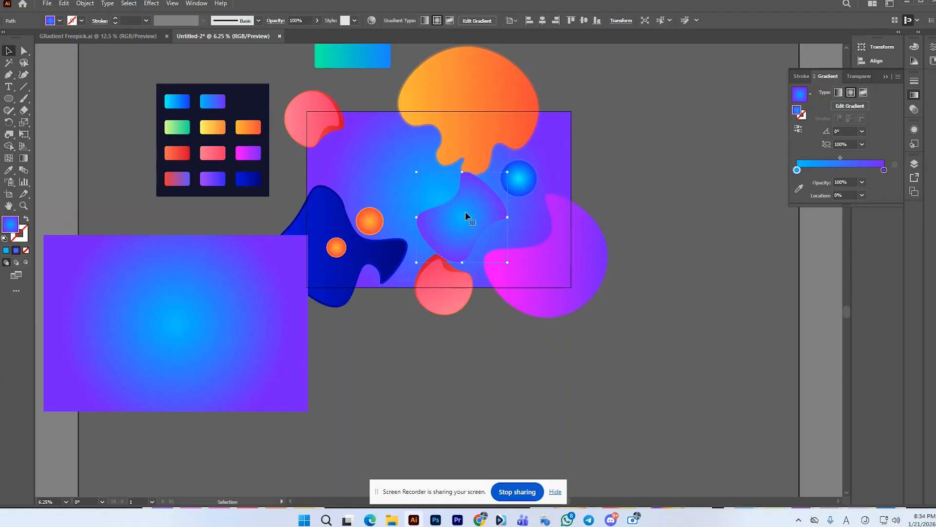
Step: Send the central blue-purple blob backward one level and bring the pink blob on the bottom edge to the front
{"action": "right_click", "coordinate": [466, 212]}
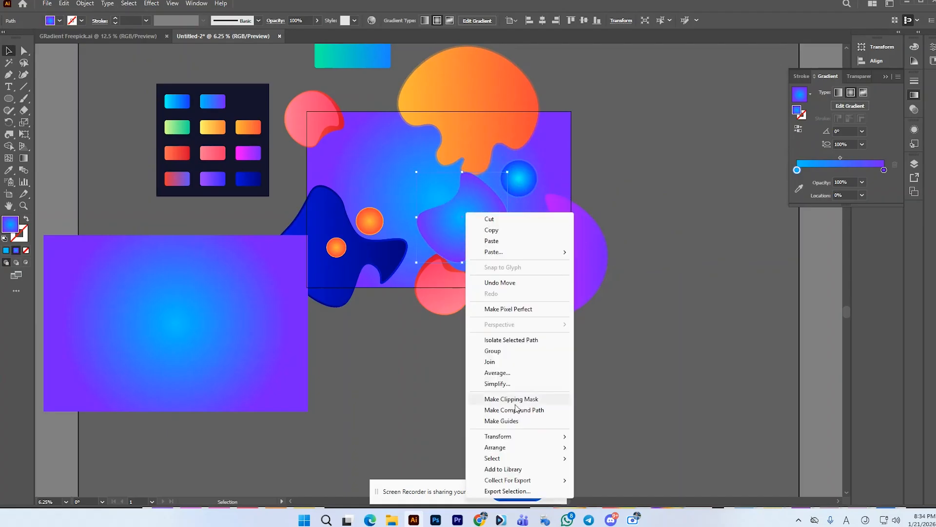
{"action": "mouse_move", "coordinate": [510, 448]}
{"action": "left_click", "coordinate": [632, 475]}
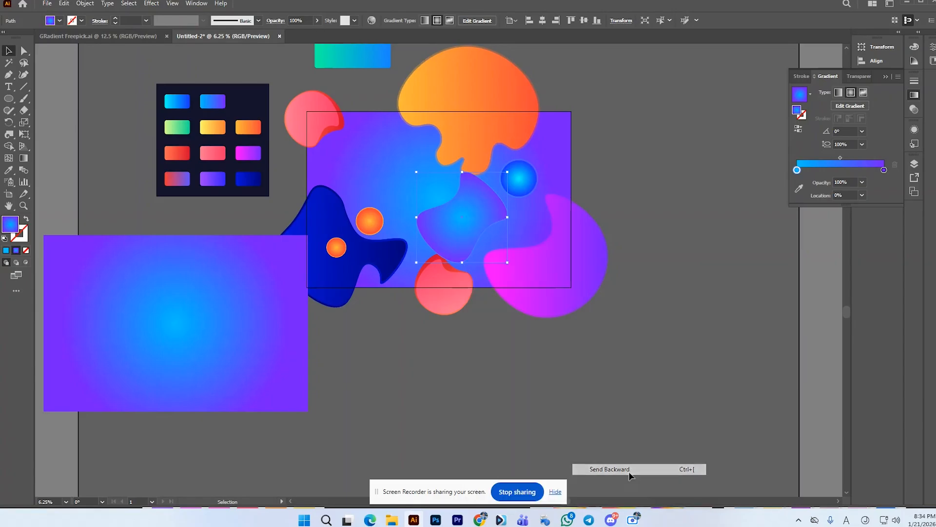
{"action": "right_click", "coordinate": [440, 280]}
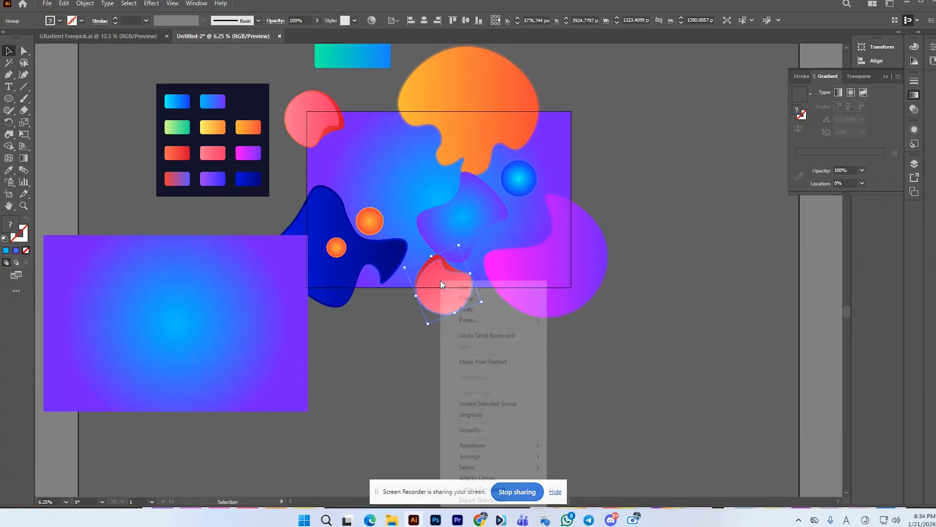
{"action": "mouse_move", "coordinate": [476, 457]}
{"action": "left_click", "coordinate": [582, 456]}
{"action": "left_click", "coordinate": [464, 248]}
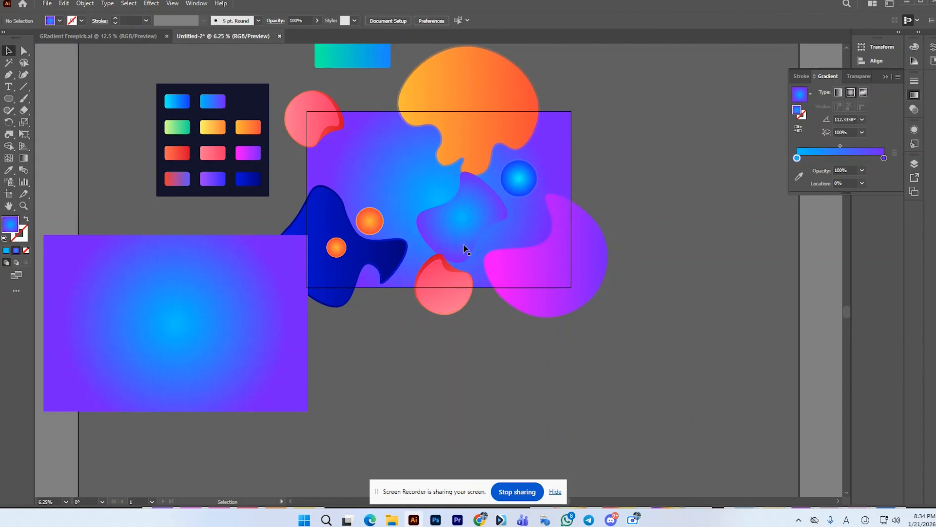
Step: Shift the central blue-purple blob slightly down and to the right and set its opacity to 26%
{"action": "left_click_drag", "start_coordinate": [478, 202], "coordinate": [488, 218]}
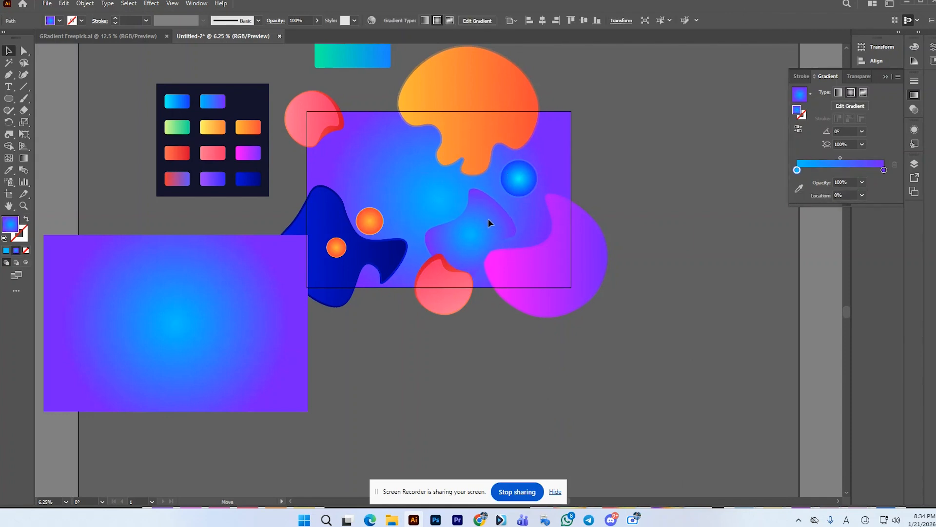
{"action": "left_click", "coordinate": [317, 21]}
{"action": "left_click_drag", "start_coordinate": [317, 33], "coordinate": [298, 35]}
{"action": "left_click", "coordinate": [648, 123]}
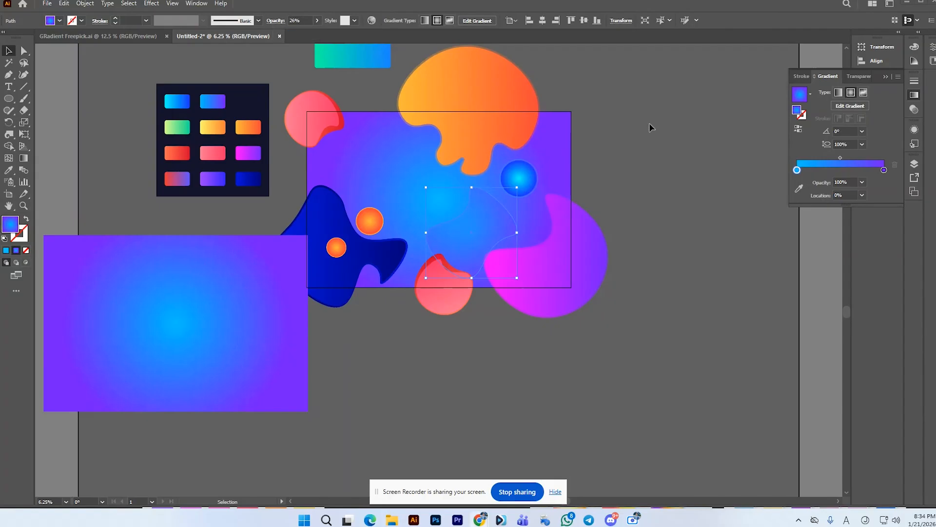
Step: Rotate the faint blue-purple blob about 26° clockwise and move it against the inner curve of the magenta blob
{"action": "left_click", "coordinate": [648, 123]}
{"action": "scroll", "coordinate": [519, 193], "scroll_direction": "up", "scroll_amount": 1}
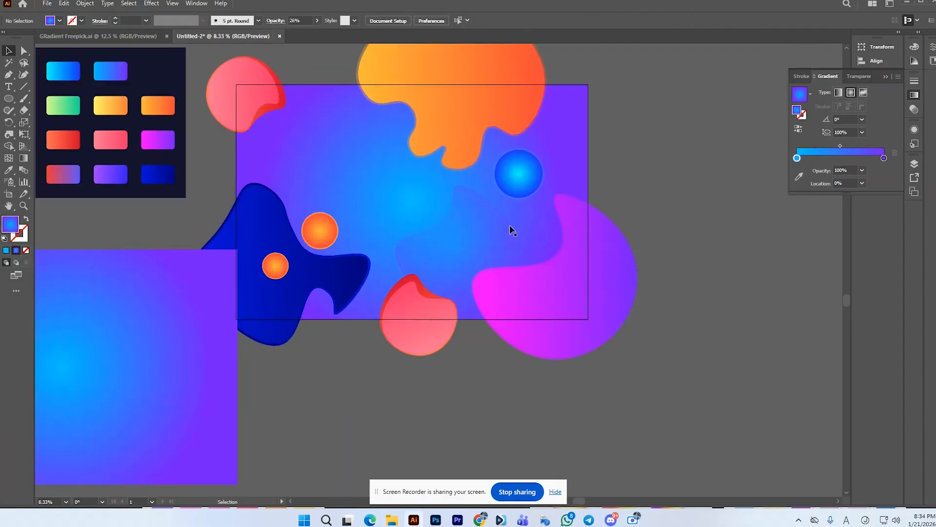
{"action": "left_click", "coordinate": [526, 239]}
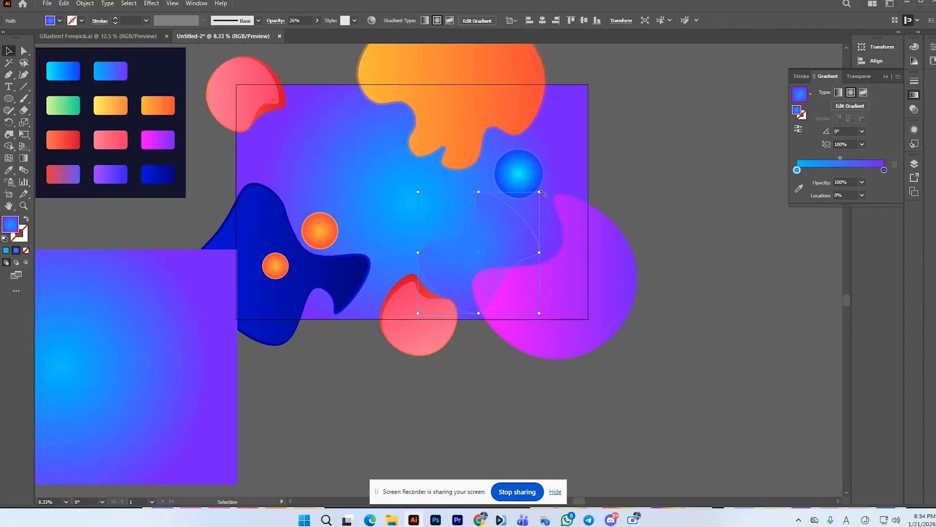
{"action": "left_click_drag", "start_coordinate": [544, 191], "coordinate": [560, 226]}
{"action": "left_click_drag", "start_coordinate": [521, 258], "coordinate": [536, 242]}
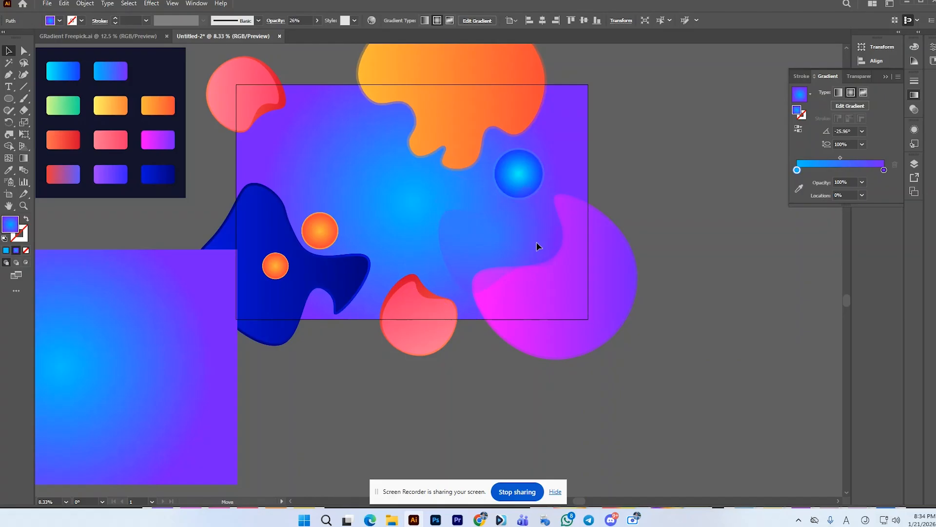
Step: Bring the magenta blob to the front and shift the faint blue-purple blob slightly to the right
{"action": "right_click", "coordinate": [614, 265]}
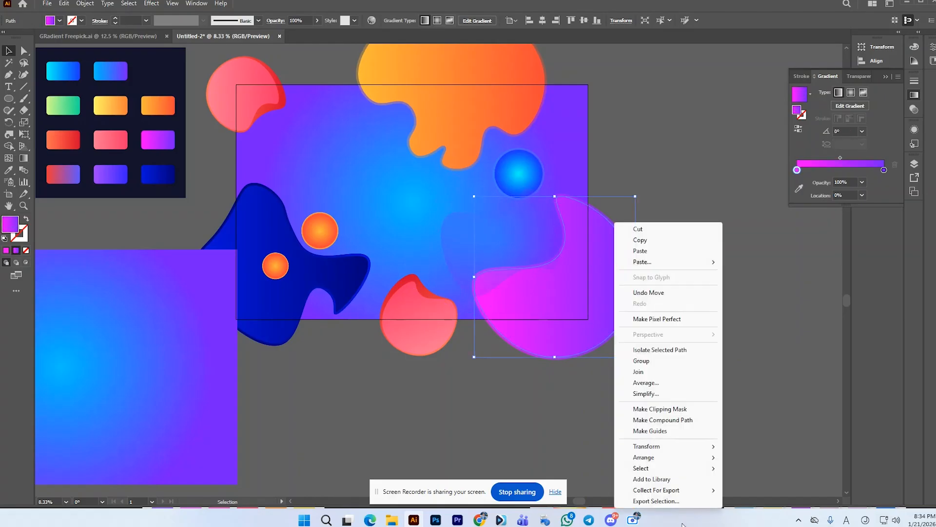
{"action": "mouse_move", "coordinate": [644, 457]}
{"action": "left_click", "coordinate": [744, 458]}
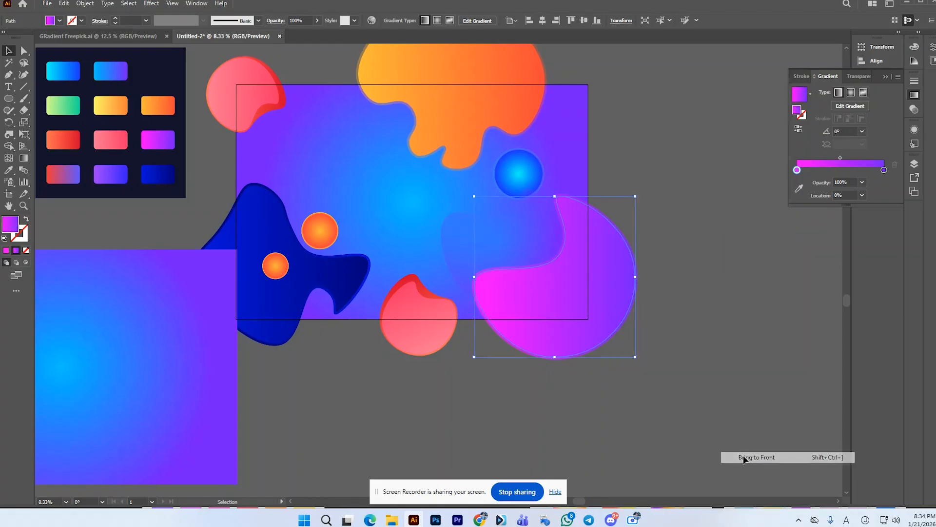
{"action": "left_click", "coordinate": [731, 398]}
{"action": "left_click_drag", "start_coordinate": [497, 255], "coordinate": [508, 255]}
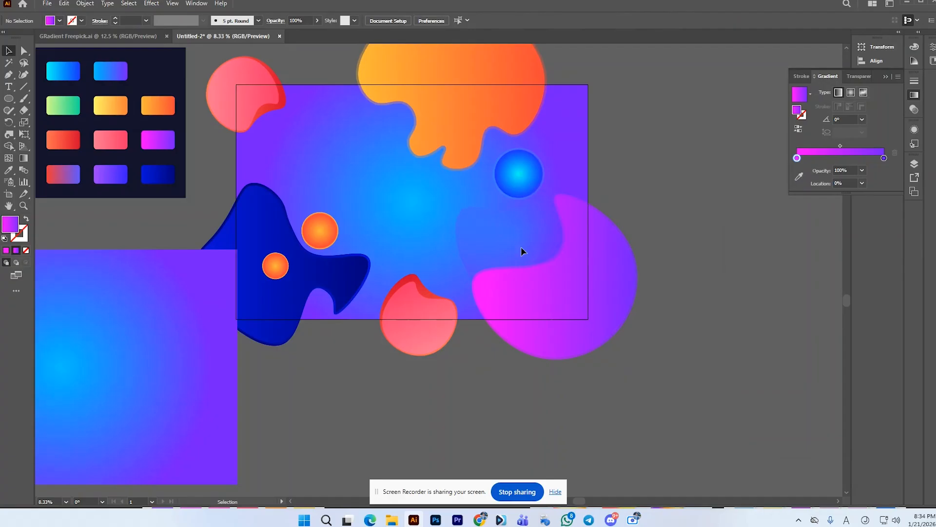
Step: Duplicate the faint blue-purple blob to the upper left of the background and send the copy to the back
{"action": "left_click", "coordinate": [520, 246]}
{"action": "left_click_drag", "start_coordinate": [513, 220], "coordinate": [357, 146]}
{"action": "right_click", "coordinate": [358, 148]}
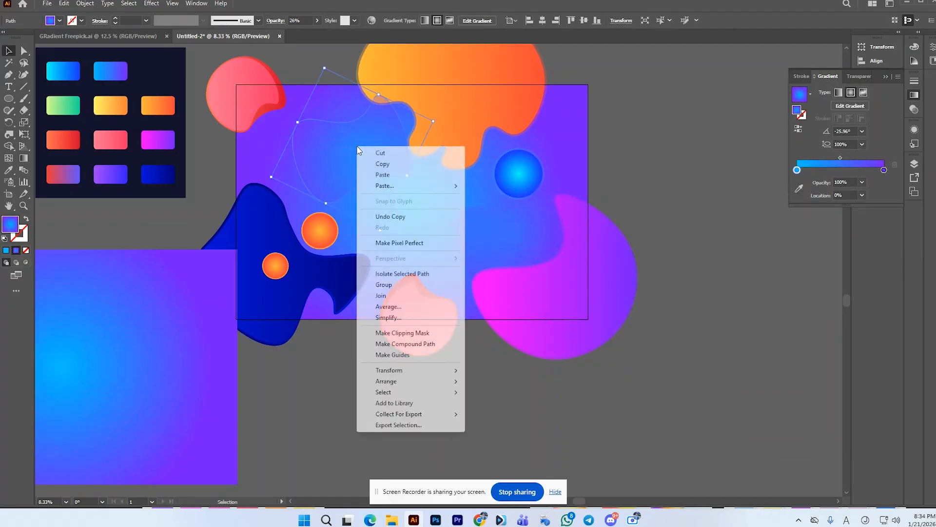
{"action": "mouse_move", "coordinate": [396, 382]}
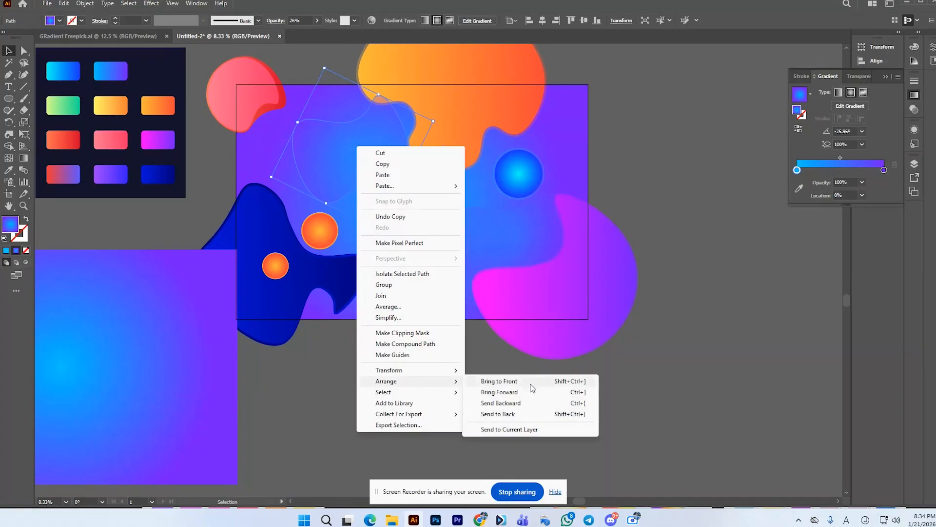
{"action": "left_click", "coordinate": [476, 414]}
Step: Send the blue-purple background rectangle to the back, behind the duplicated faint blob
{"action": "left_click", "coordinate": [388, 247]}
{"action": "right_click", "coordinate": [388, 242]}
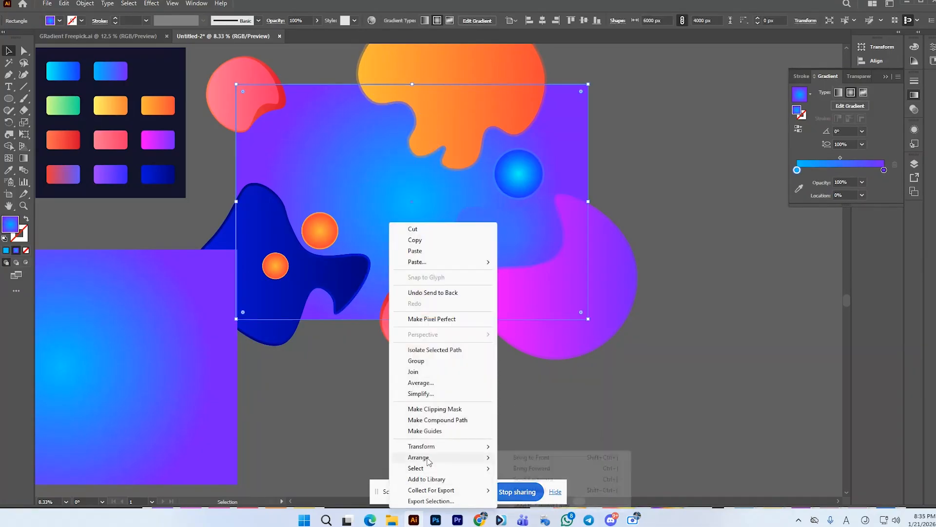
{"action": "mouse_move", "coordinate": [424, 457]}
{"action": "left_click", "coordinate": [566, 491]}
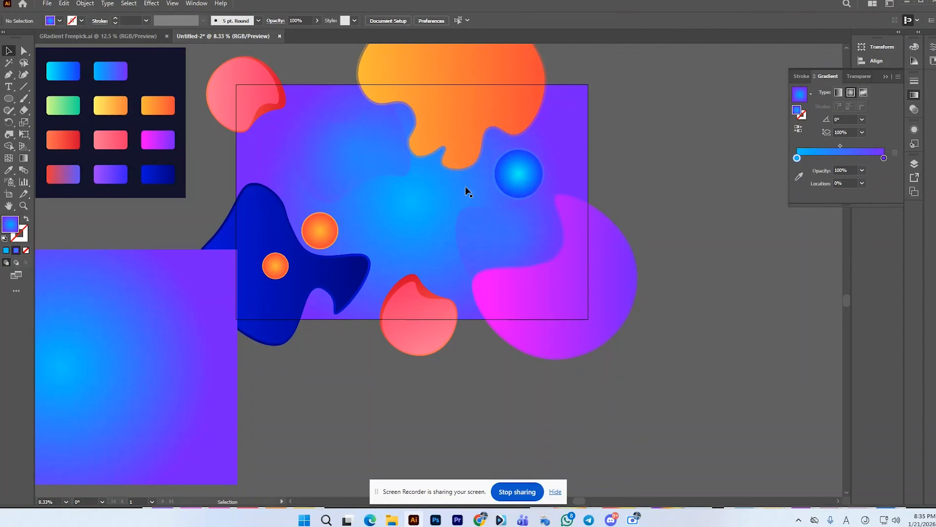
Step: Rotate the duplicated faint blob about 30° further clockwise and move it towards the background's upper-left corner
{"action": "left_click", "coordinate": [358, 156]}
{"action": "left_click_drag", "start_coordinate": [440, 119], "coordinate": [443, 167]}
{"action": "left_click_drag", "start_coordinate": [364, 156], "coordinate": [317, 144]}
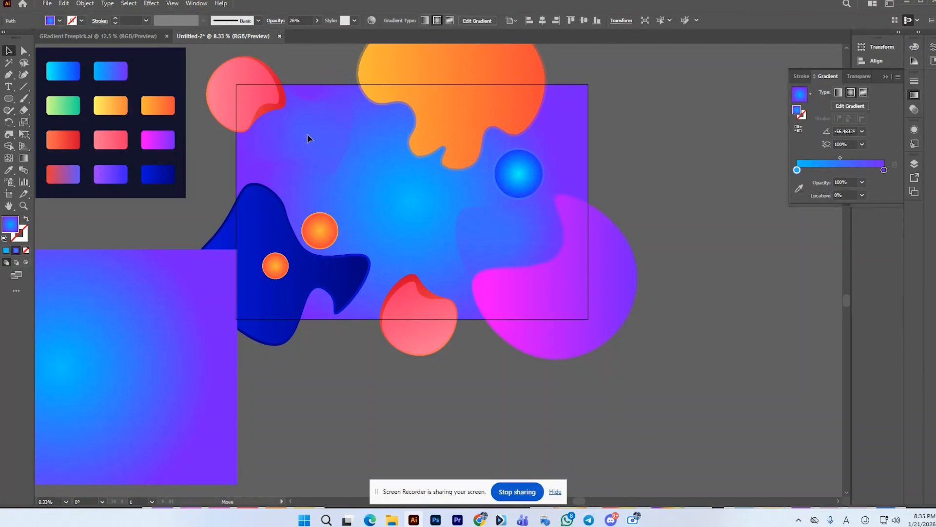
{"action": "left_click", "coordinate": [703, 165]}
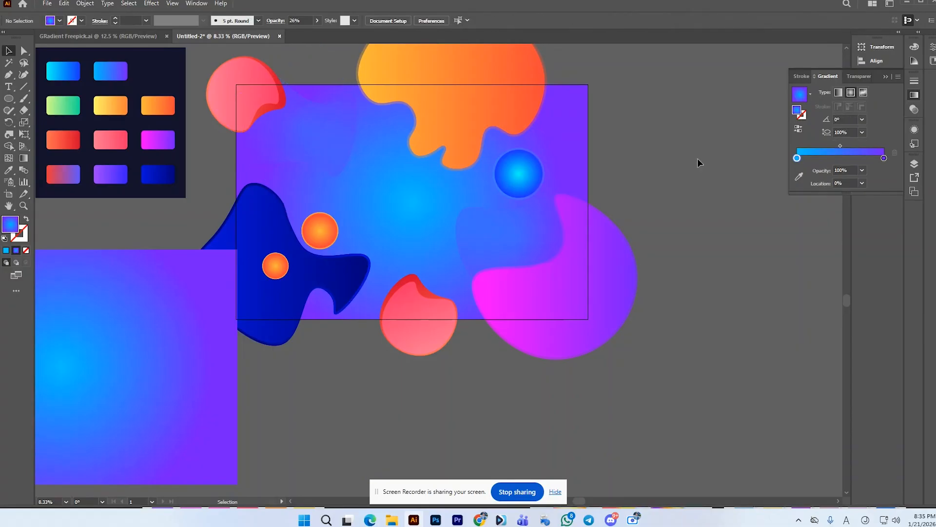
Step: Move the spare rectangle copy over the artwork, bring it to the front and centre it horizontally and vertically on the artboard
{"action": "left_click", "coordinate": [198, 295]}
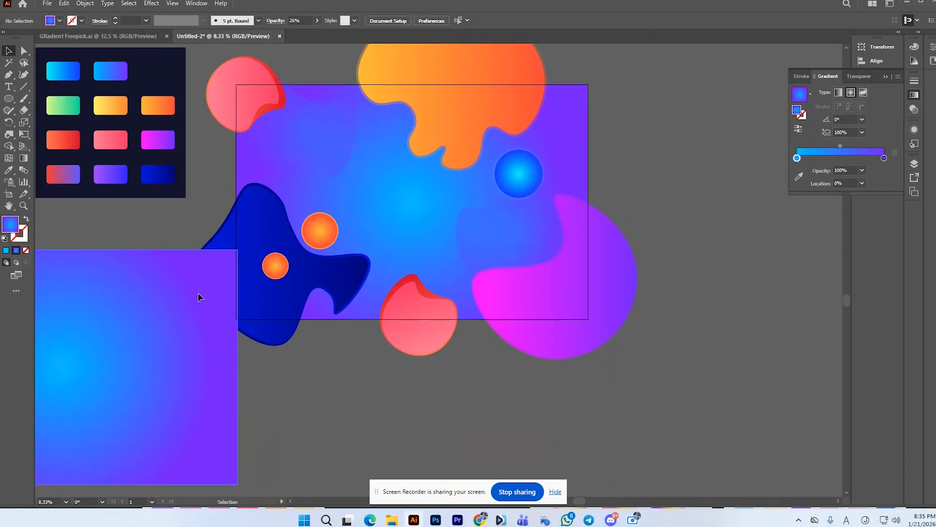
{"action": "left_click_drag", "start_coordinate": [196, 294], "coordinate": [516, 206]}
{"action": "right_click", "coordinate": [516, 205]}
{"action": "mouse_move", "coordinate": [572, 444]}
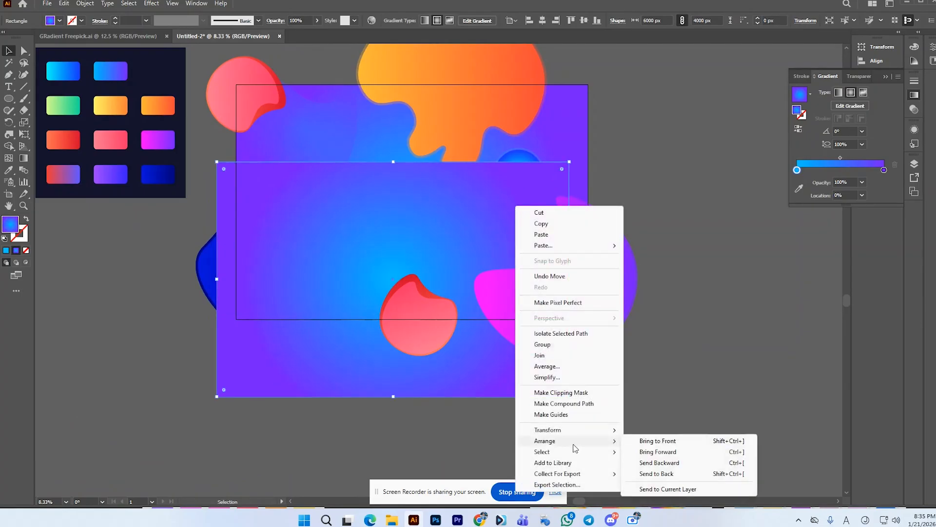
{"action": "left_click", "coordinate": [677, 441]}
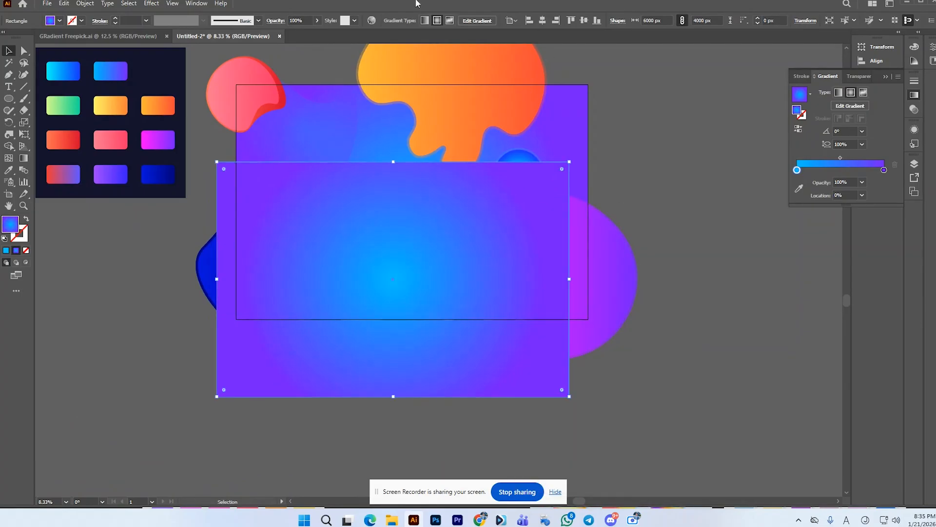
{"action": "left_click", "coordinate": [542, 21]}
{"action": "left_click", "coordinate": [581, 20]}
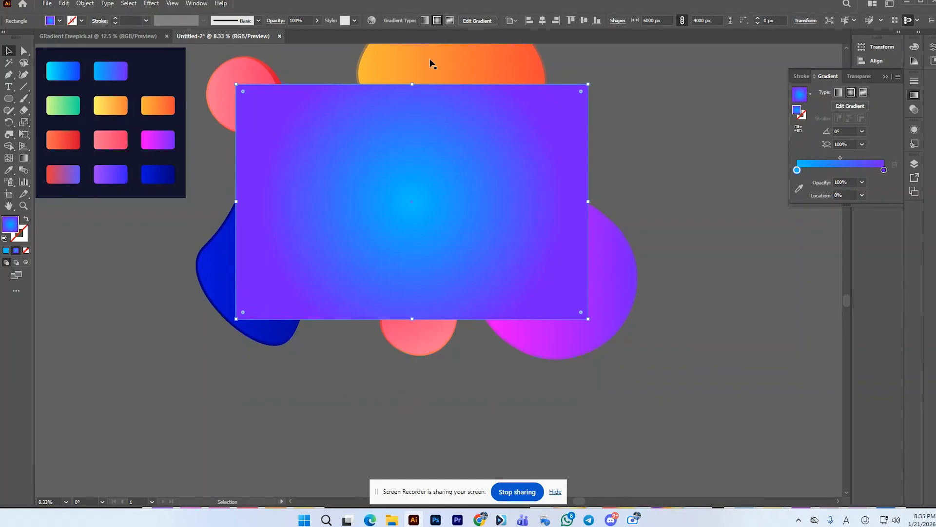
Step: Select the front rectangle with all the artwork beneath it and make a clipping mask
{"action": "key", "text": "ctrl+a"}
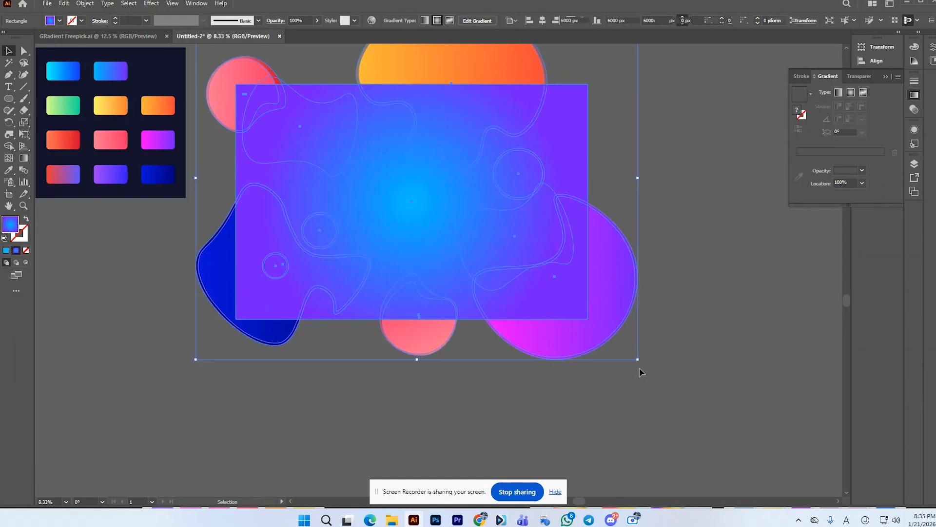
{"action": "right_click", "coordinate": [563, 302]}
{"action": "mouse_move", "coordinate": [612, 263]}
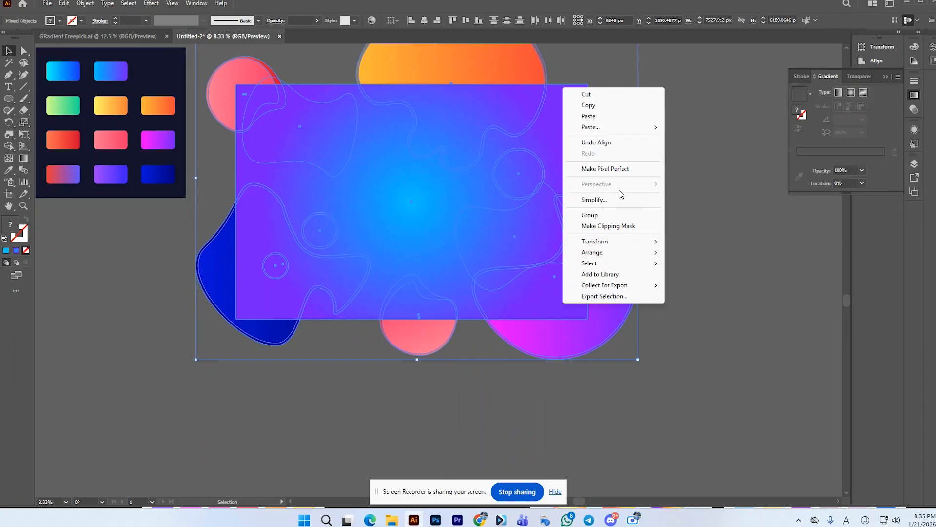
{"action": "left_click", "coordinate": [621, 231]}
{"action": "left_click", "coordinate": [647, 206]}
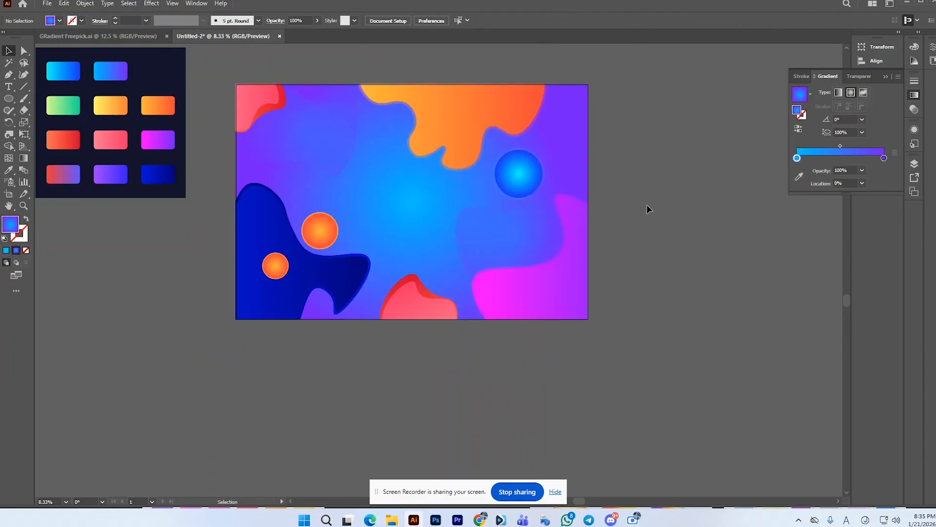
Step: Try shifting the clipped artwork slightly down and to the right, and undo the move
{"action": "scroll", "coordinate": [414, 235], "scroll_direction": "up", "scroll_amount": 1}
{"action": "scroll", "coordinate": [331, 250], "scroll_direction": "down", "scroll_amount": 1}
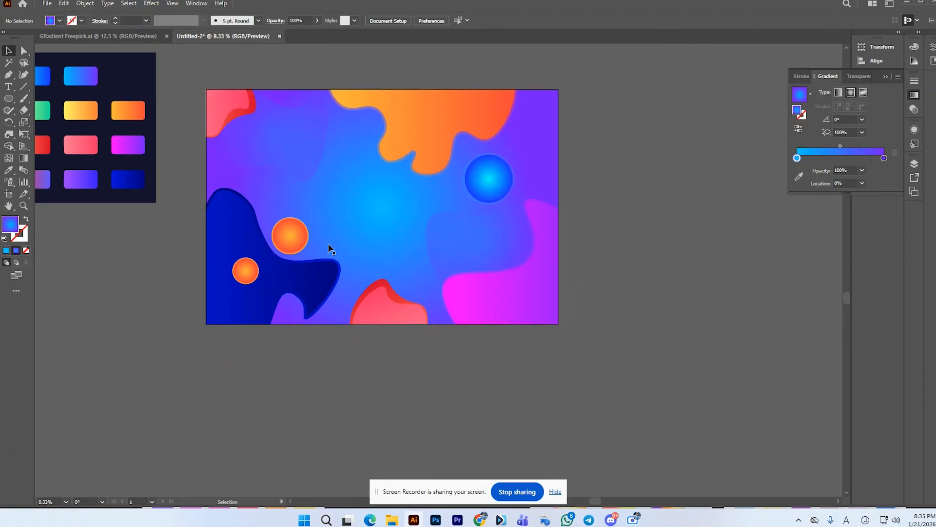
{"action": "left_click_drag", "start_coordinate": [328, 247], "coordinate": [359, 268]}
{"action": "key", "text": "ctrl+z"}
{"action": "left_click", "coordinate": [706, 185]}
{"action": "left_click", "coordinate": [478, 228]}
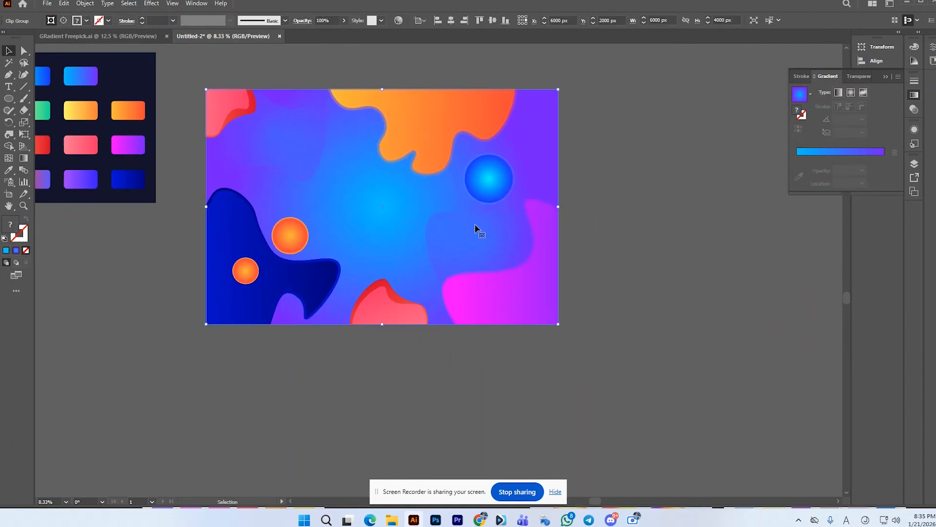